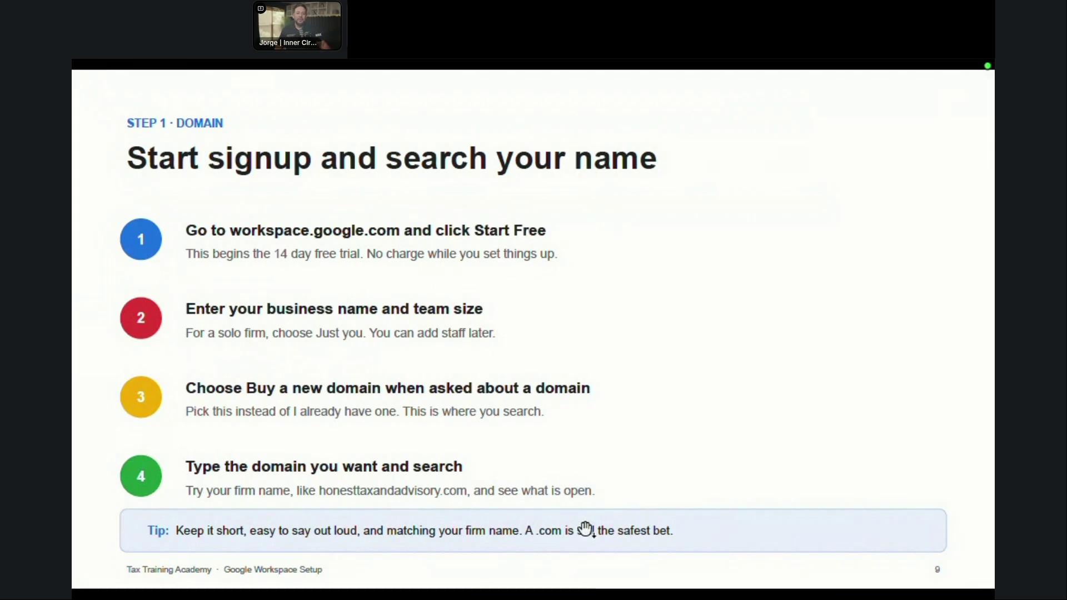
Step: Advance the Acrobat deck to slide 10 on buying the domain, exit full screen, and switch to Chrome
left_click(613, 464)
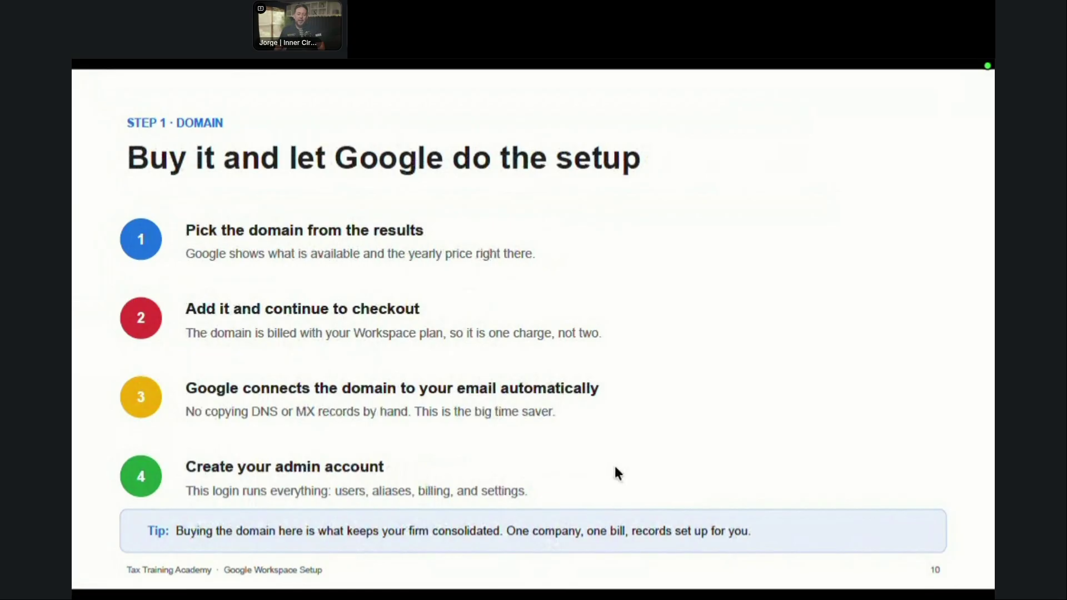
key("Escape")
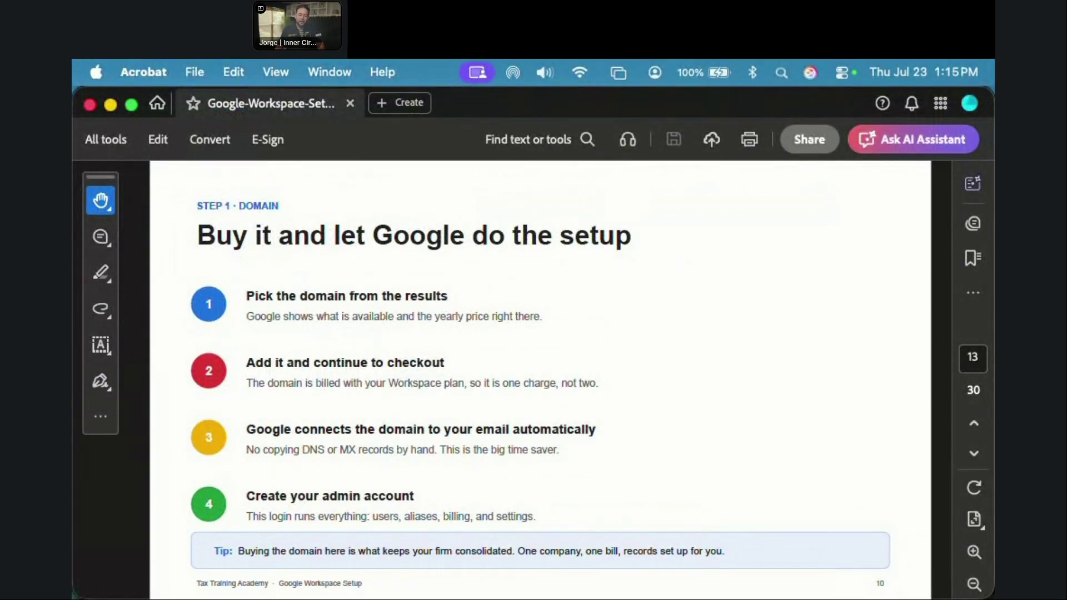
key("super+Tab")
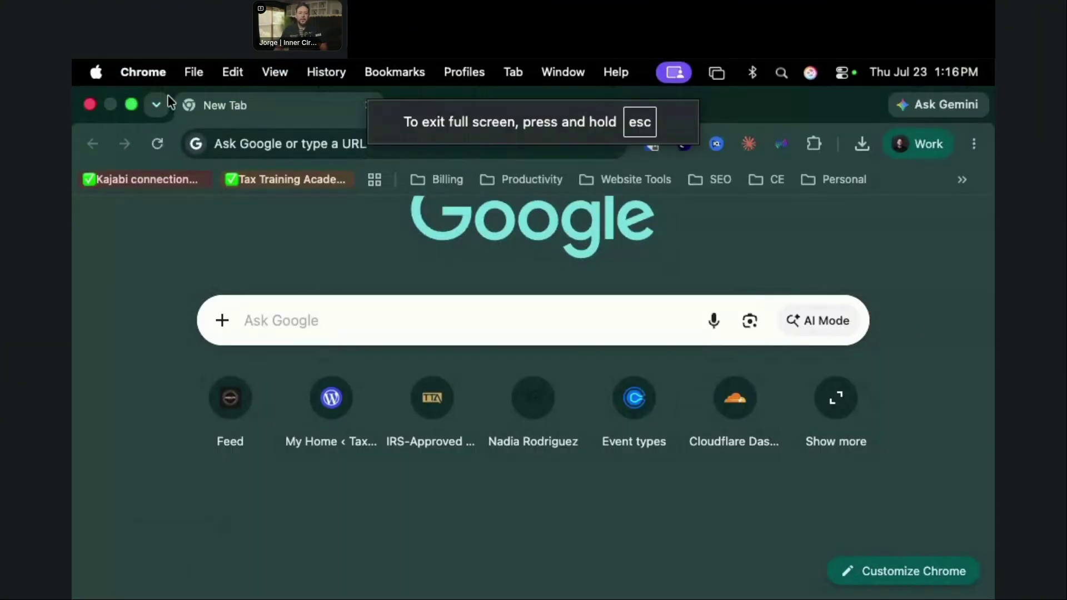
Step: Enter the address wokspace.google.com in the new tab to load the Google Workspace site
left_click(238, 143)
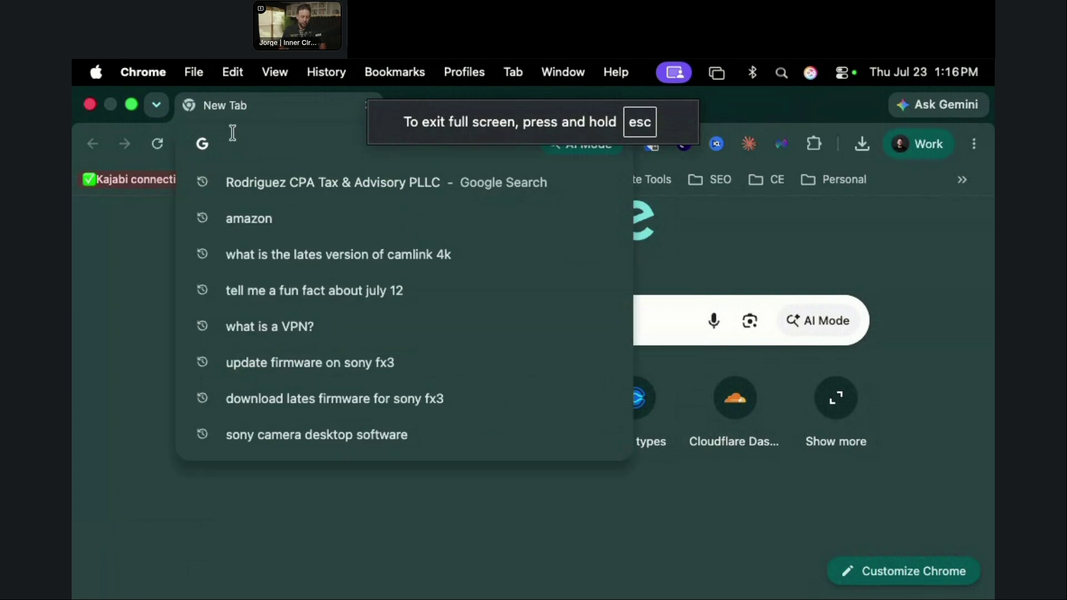
type("woks")
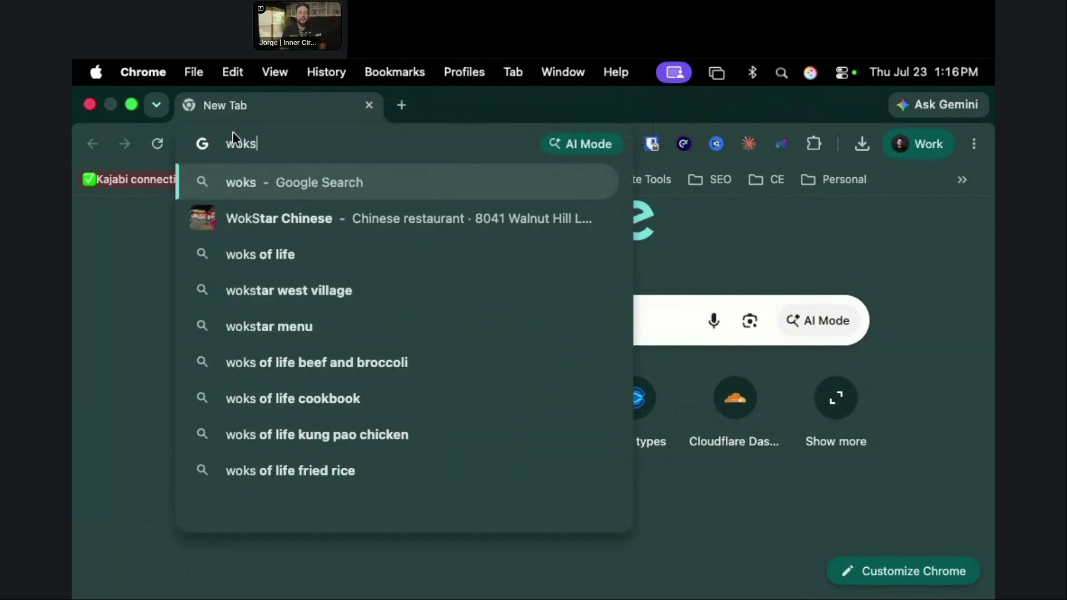
type("pace.google.com")
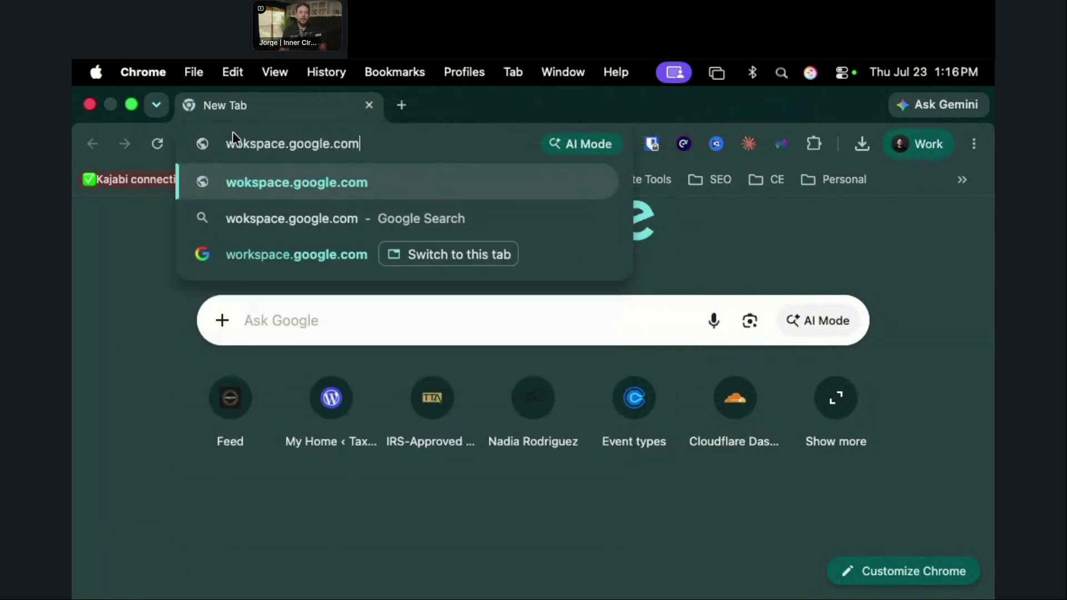
key("Return")
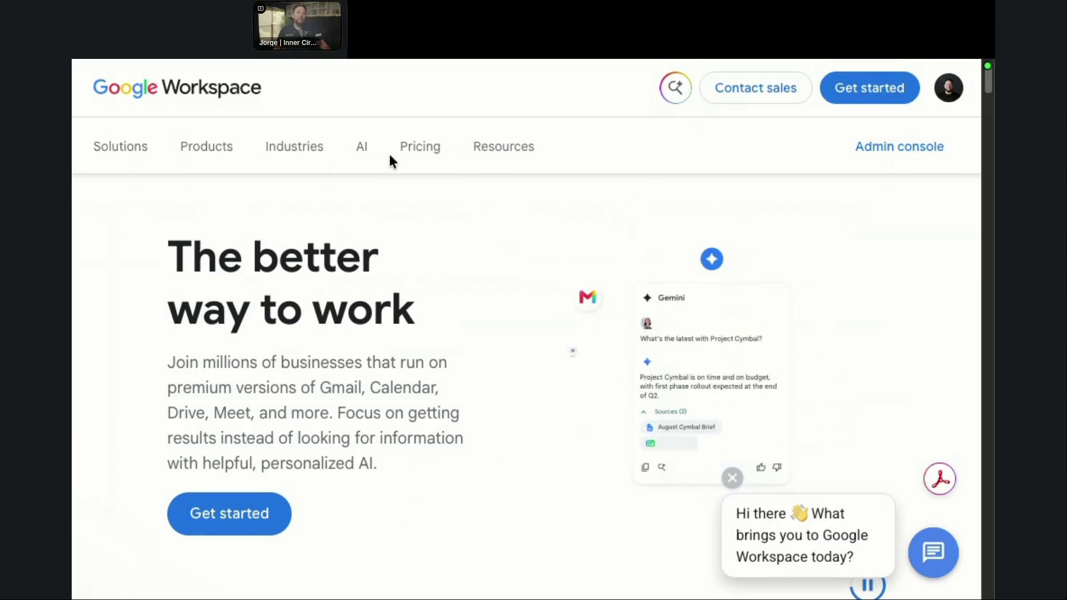
Step: Open the Pricing page and scroll through the Starter, Standard, Plus and Enterprise plan cards
left_click(418, 159)
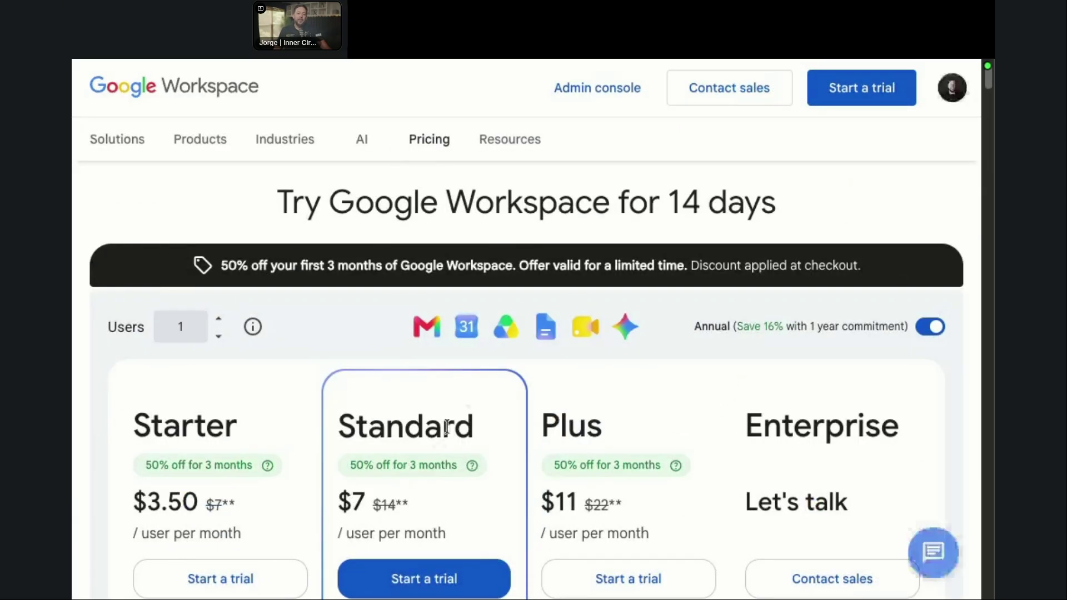
scroll(191, 469, "down", 1)
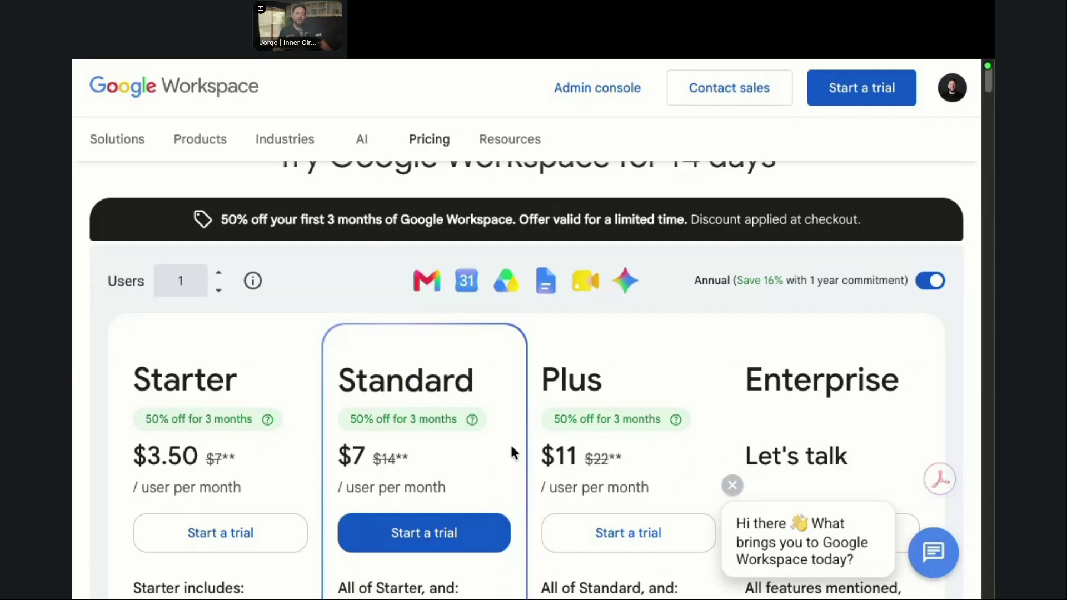
scroll(839, 337, "down", 1)
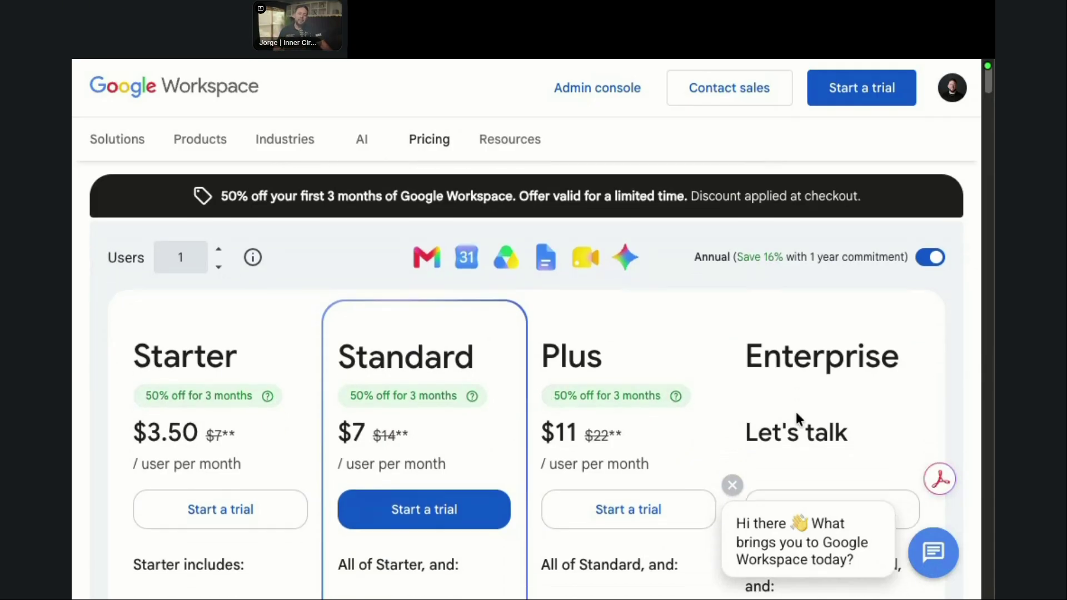
scroll(446, 337, "down", 1)
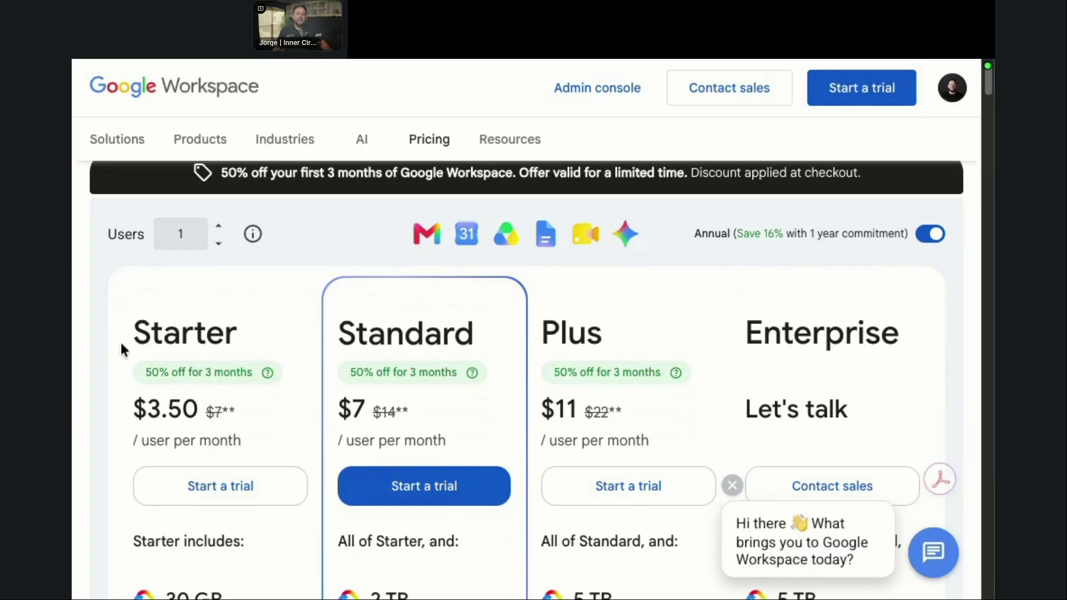
scroll(134, 350, "down", 1)
scroll(156, 335, "down", 1)
scroll(156, 332, "down", 2)
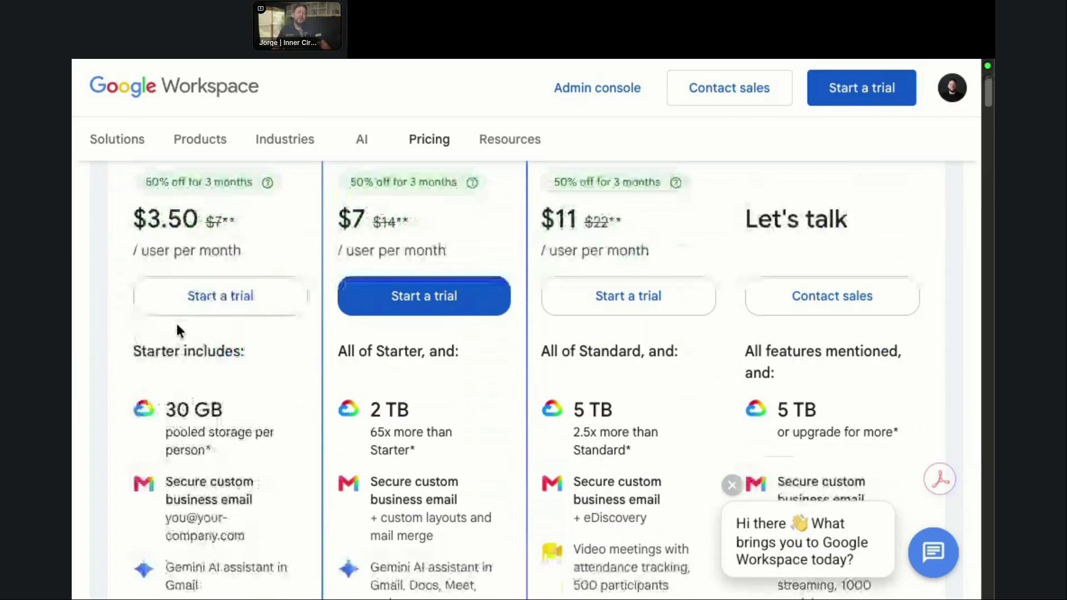
scroll(181, 328, "up", 1)
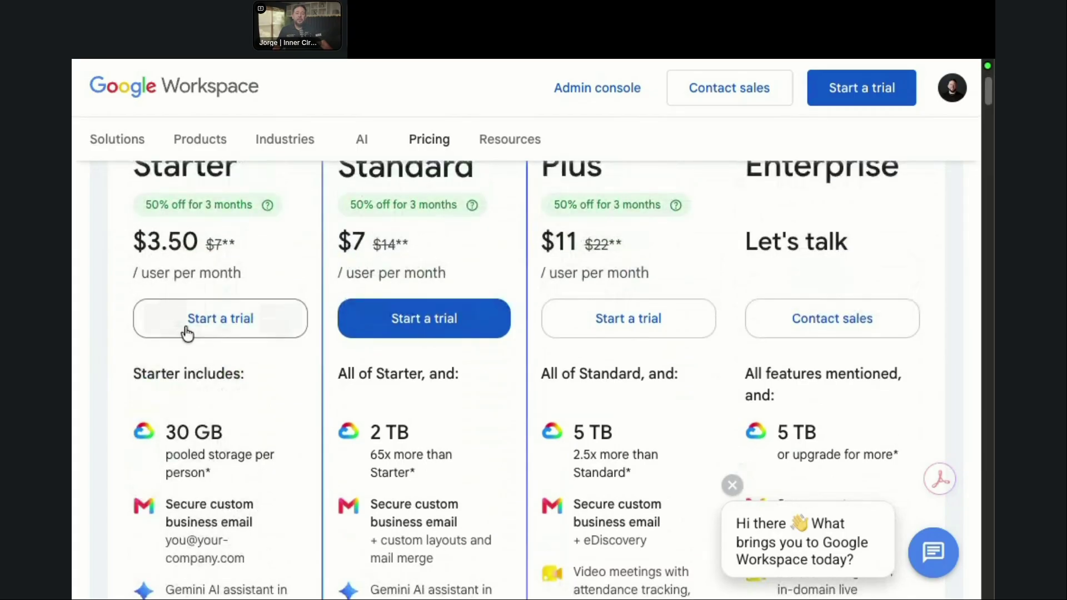
scroll(186, 329, "down", 1)
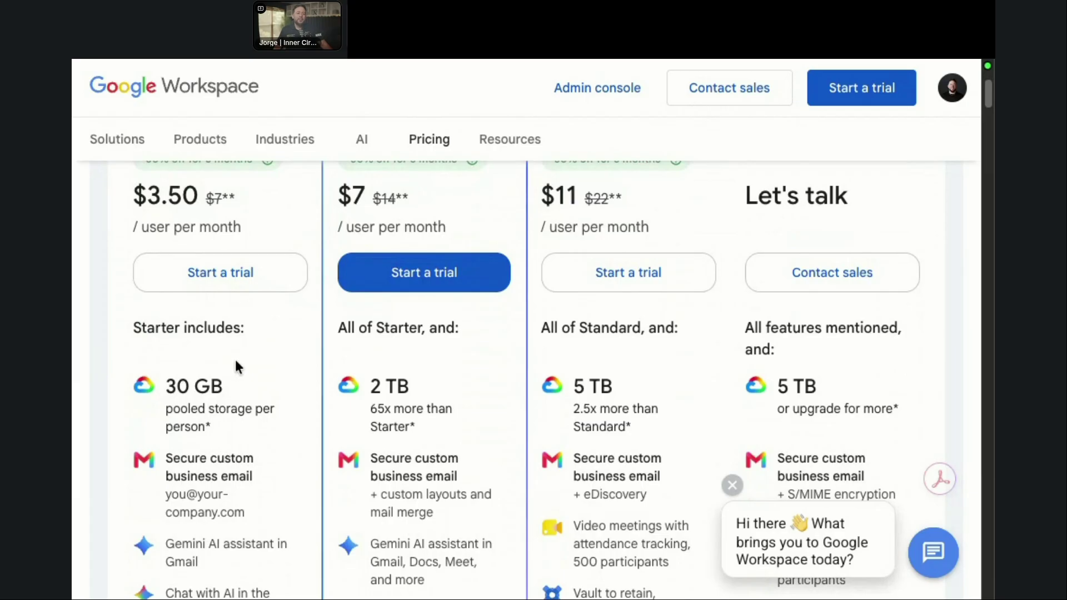
Step: Highlight the Starter plan's 30 GB storage, then browse feature lists up to 5 TB
left_click_drag(156, 388, 229, 392)
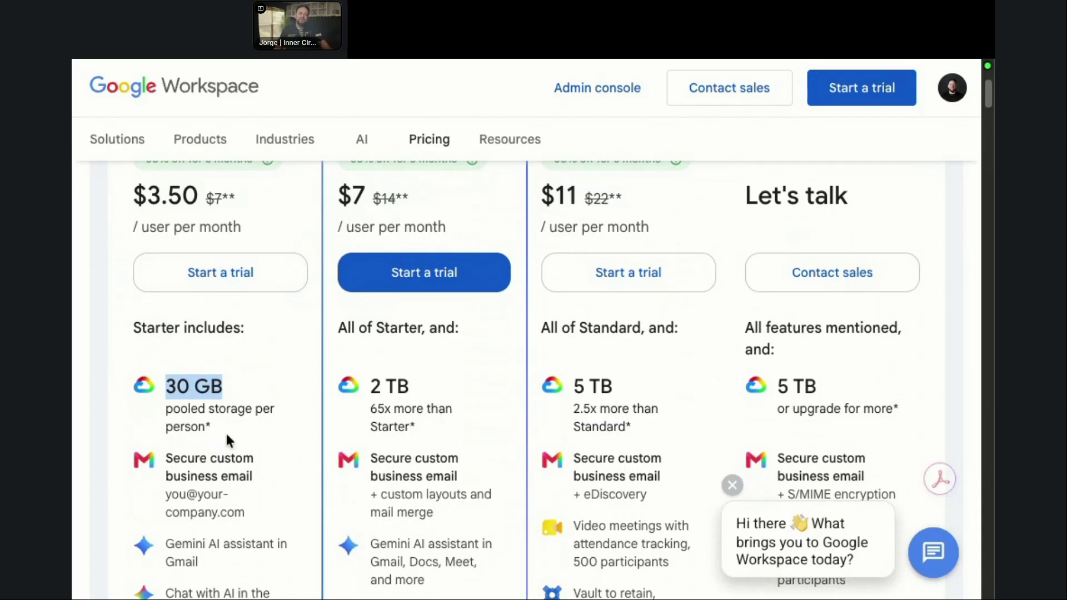
scroll(226, 442, "down", 1)
scroll(227, 443, "down", 2)
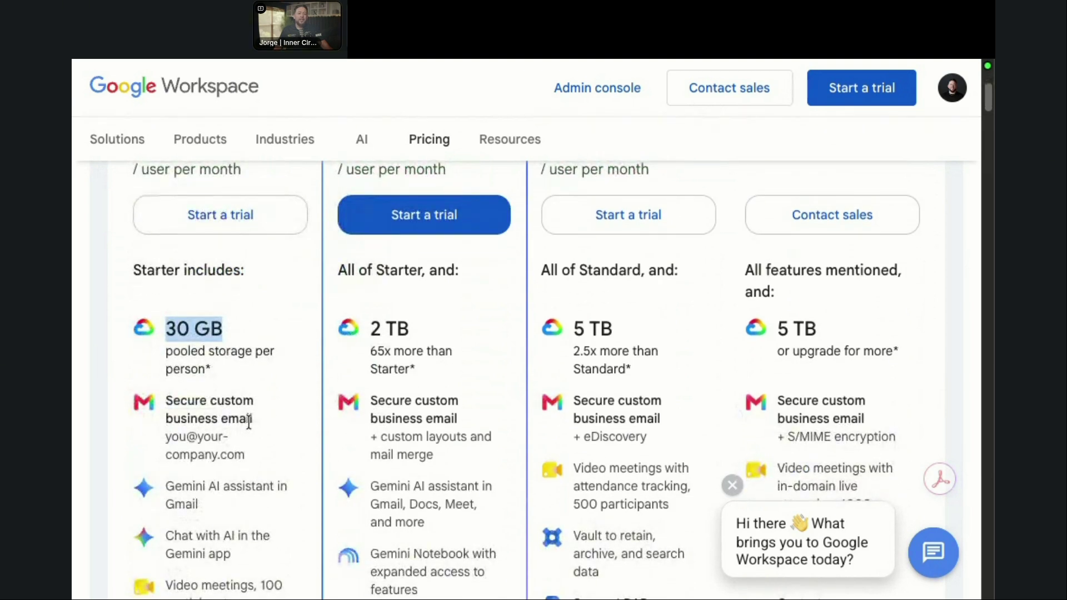
scroll(238, 425, "down", 1)
scroll(233, 425, "down", 3)
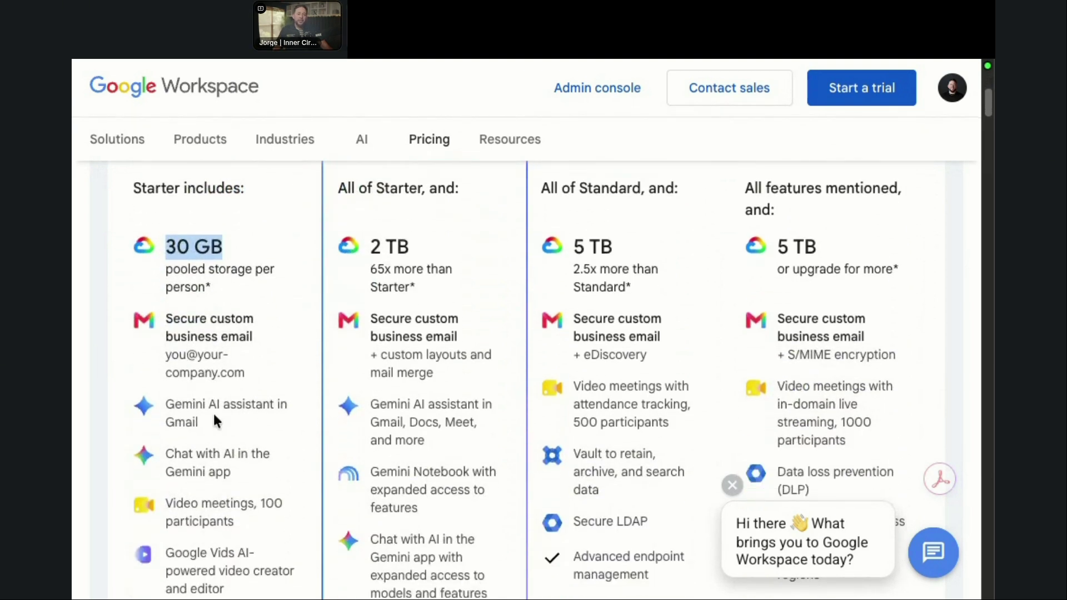
scroll(214, 420, "down", 2)
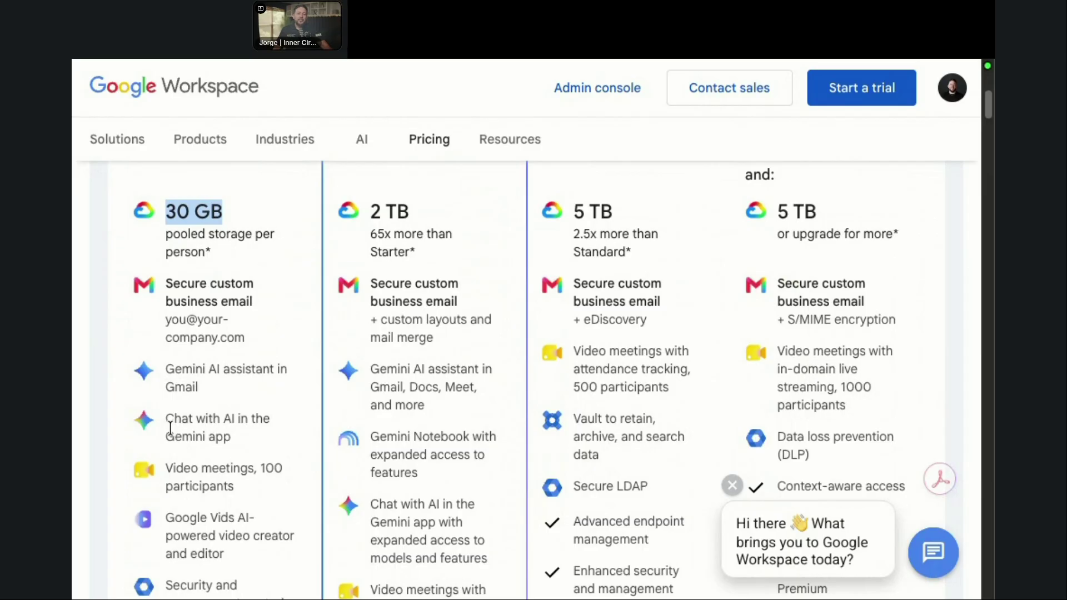
scroll(231, 425, "down", 2)
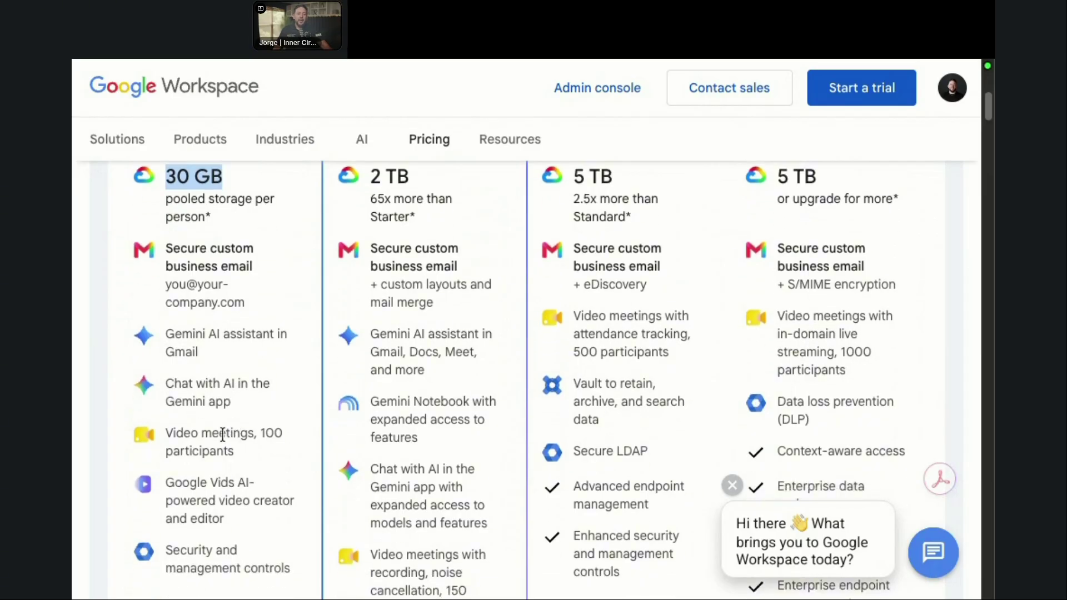
left_click(176, 434)
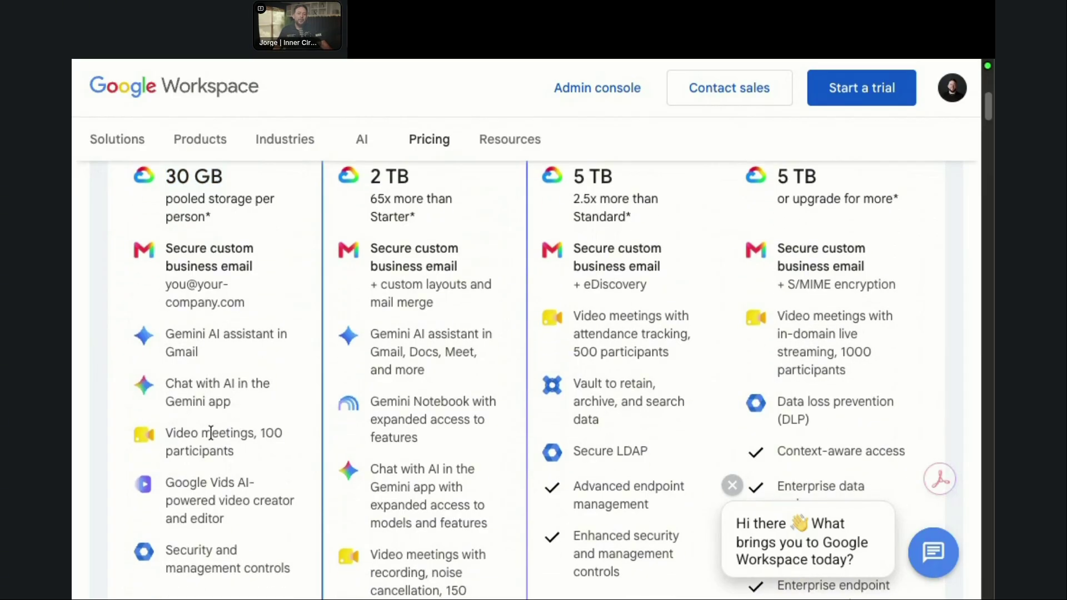
scroll(239, 440, "down", 1)
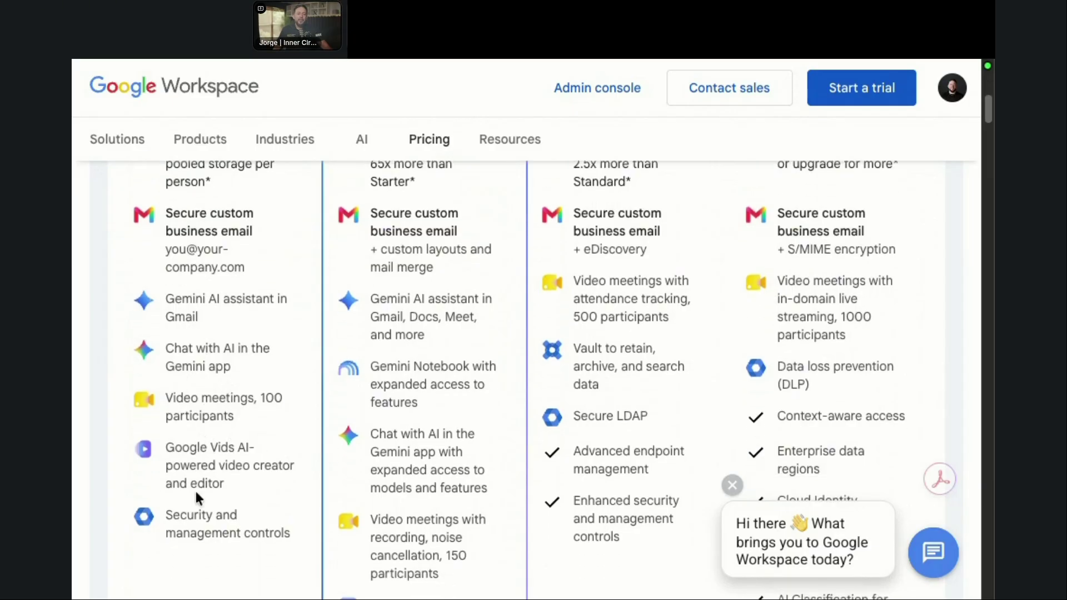
scroll(220, 565, "down", 1)
scroll(222, 565, "up", 1)
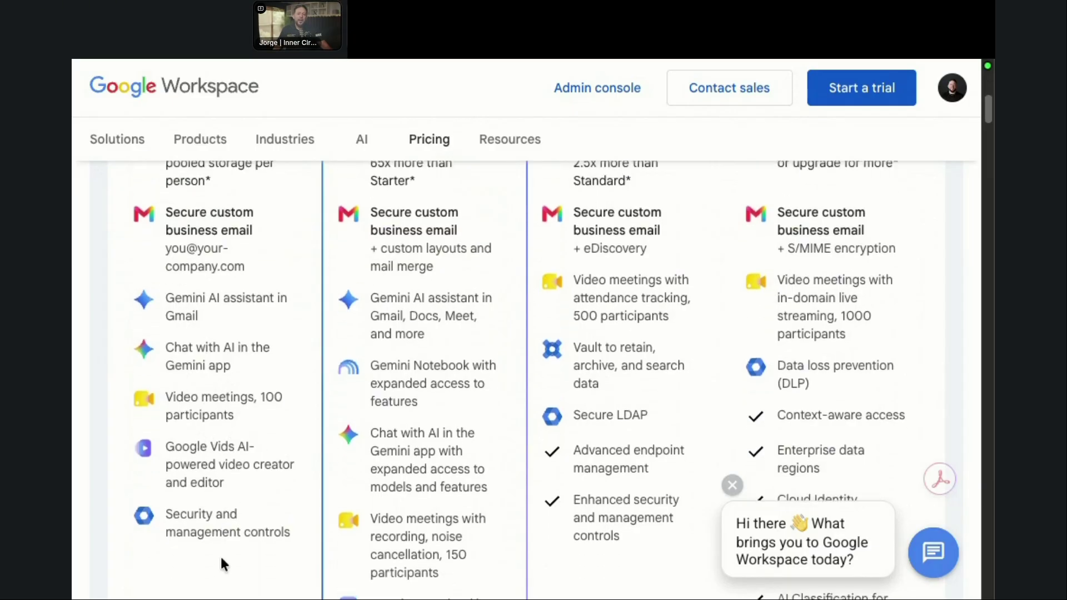
scroll(383, 361, "up", 10)
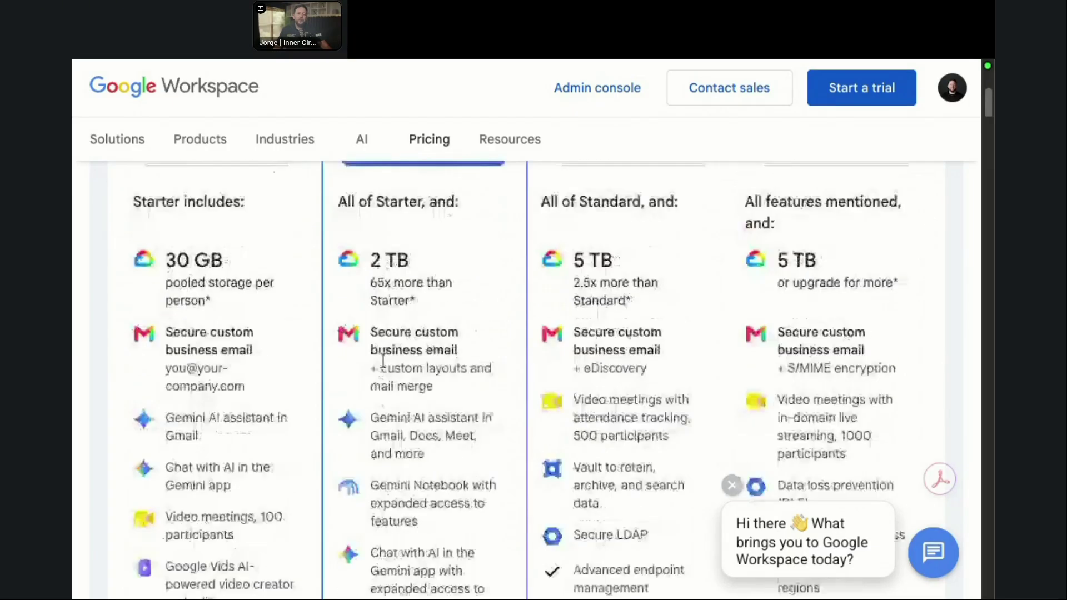
scroll(389, 372, "down", 4)
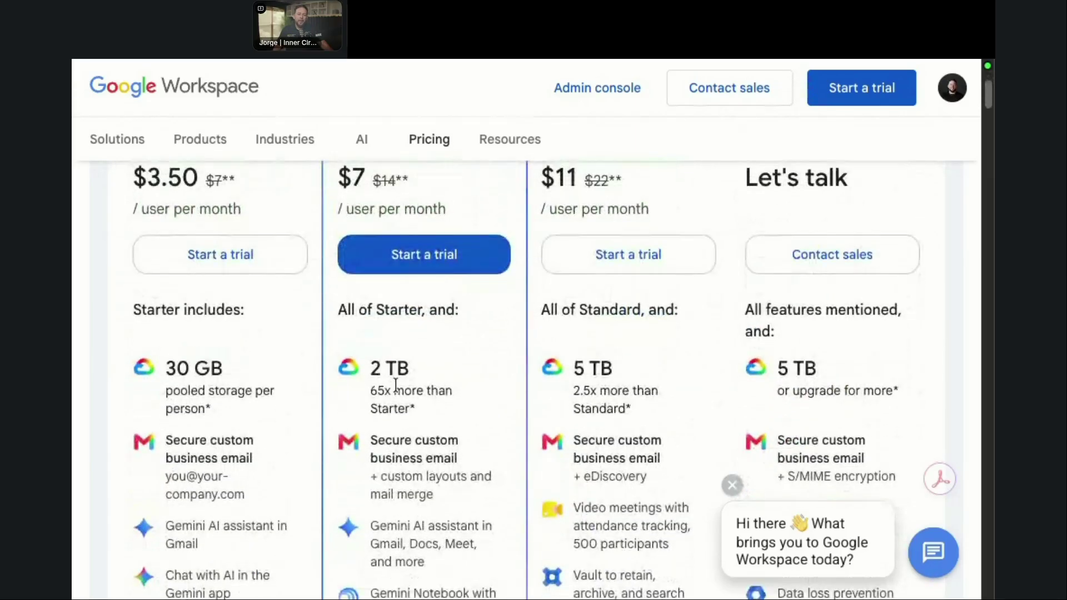
scroll(400, 394, "down", 4)
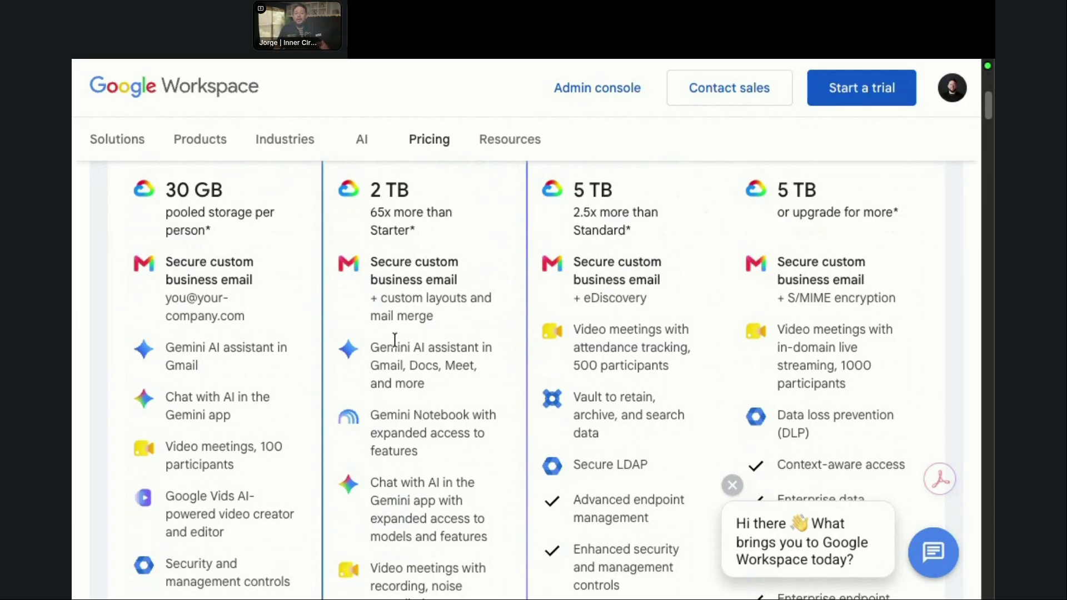
Step: Scroll the pricing page to compare Starter $3.50, Standard $7, Plus $11 and Enterprise
scroll(440, 424, "down", 2)
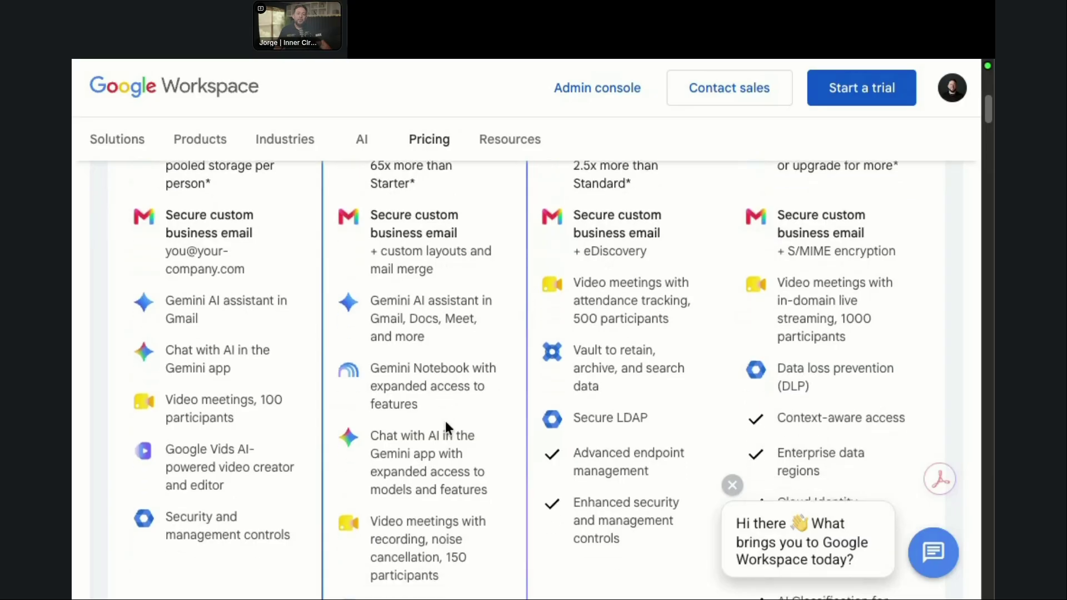
scroll(447, 423, "down", 1)
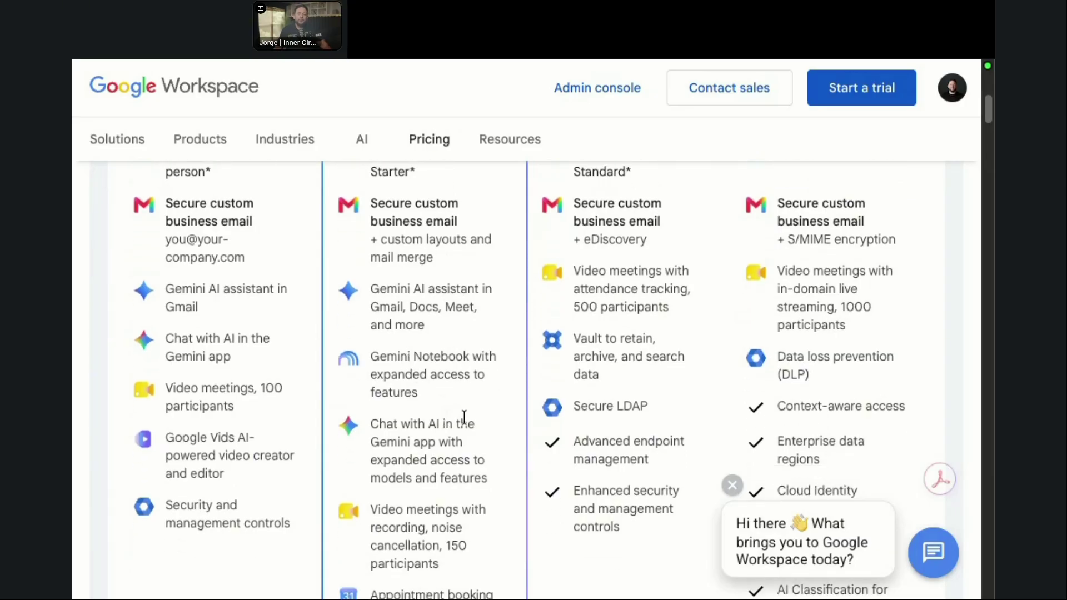
scroll(448, 419, "down", 3)
scroll(450, 421, "down", 2)
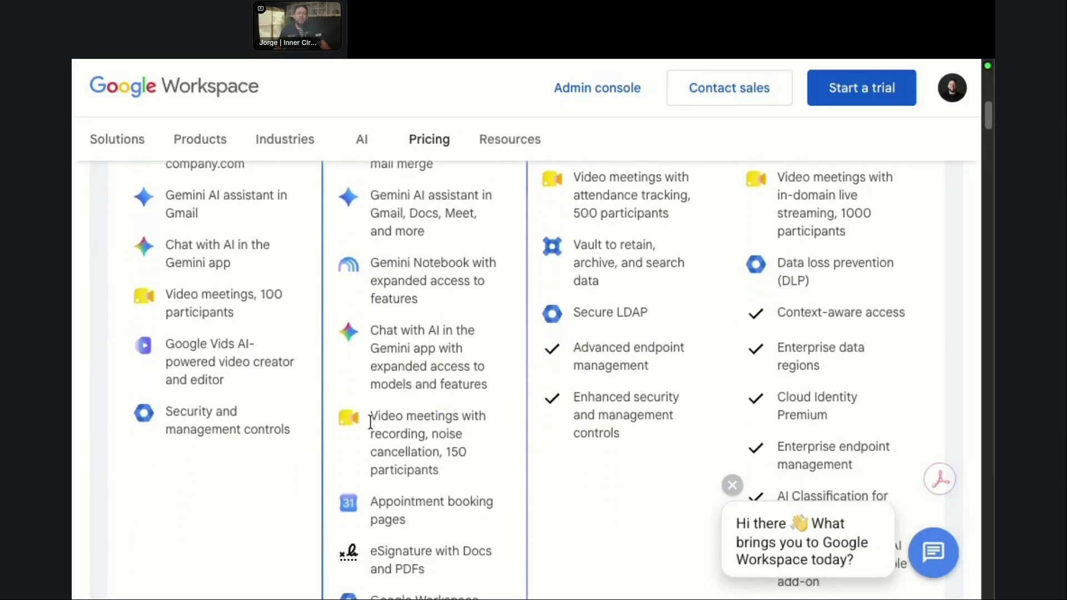
scroll(447, 421, "down", 3)
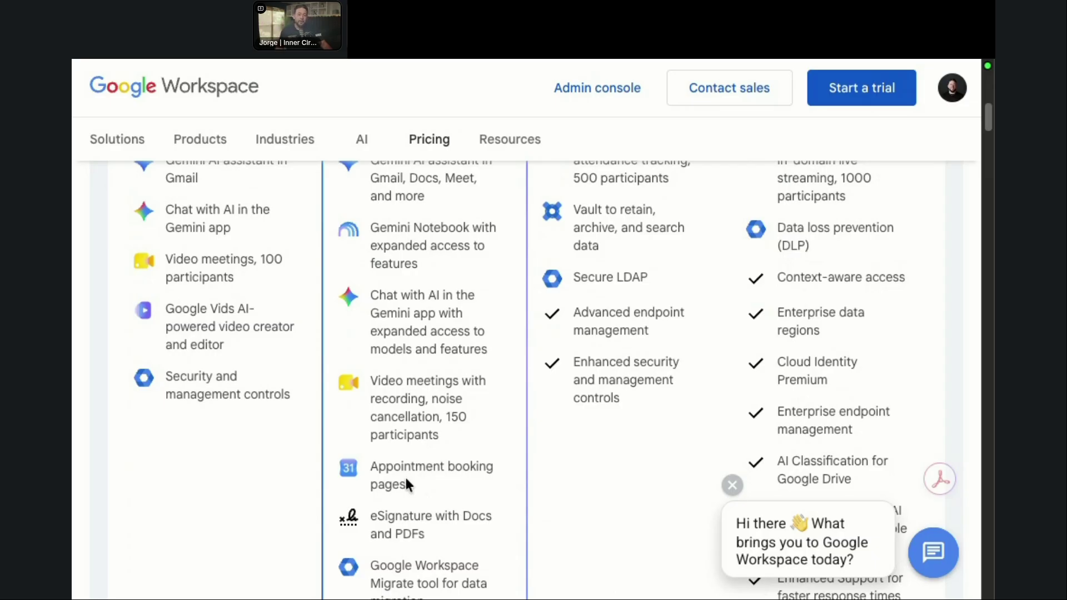
scroll(394, 489, "down", 1)
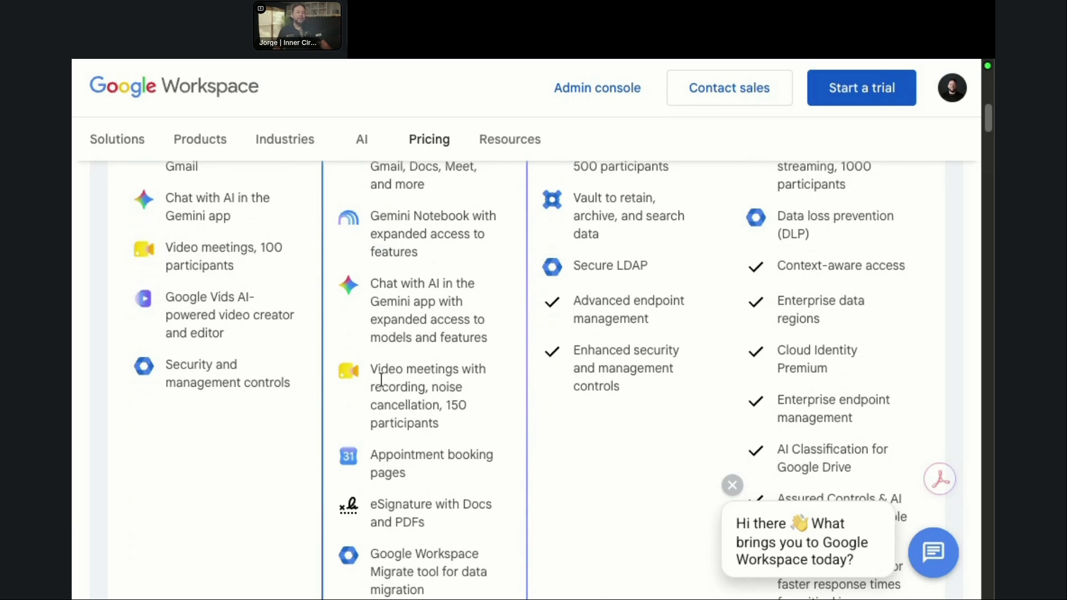
scroll(403, 416, "down", 1)
scroll(406, 461, "up", 10)
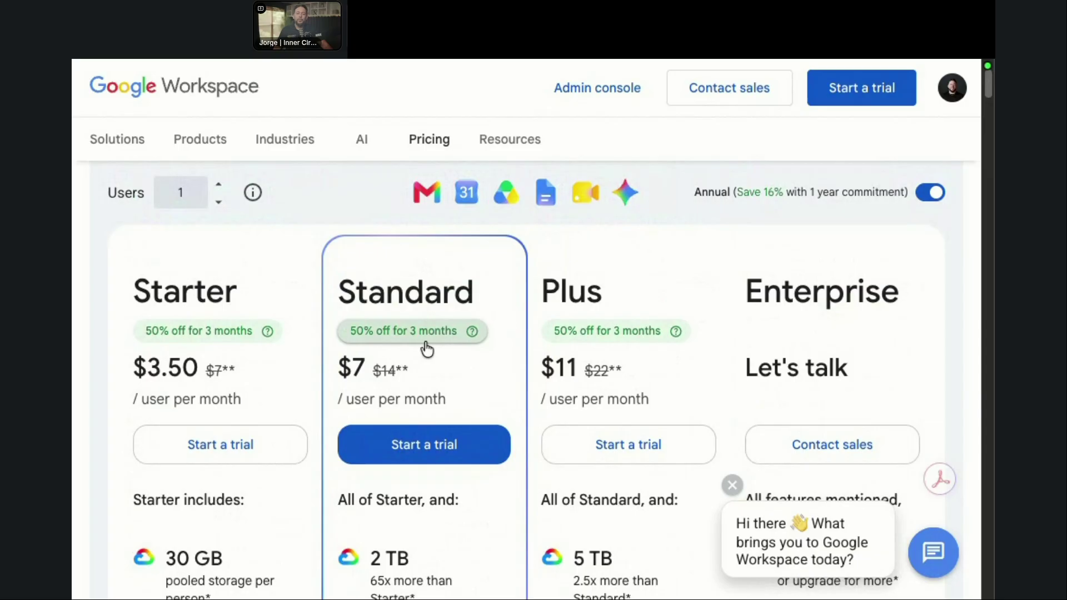
Step: Start a trial for business 'Honest Tax and Advisory' with team size 'Just you' and continue
left_click(423, 453)
left_click(313, 272)
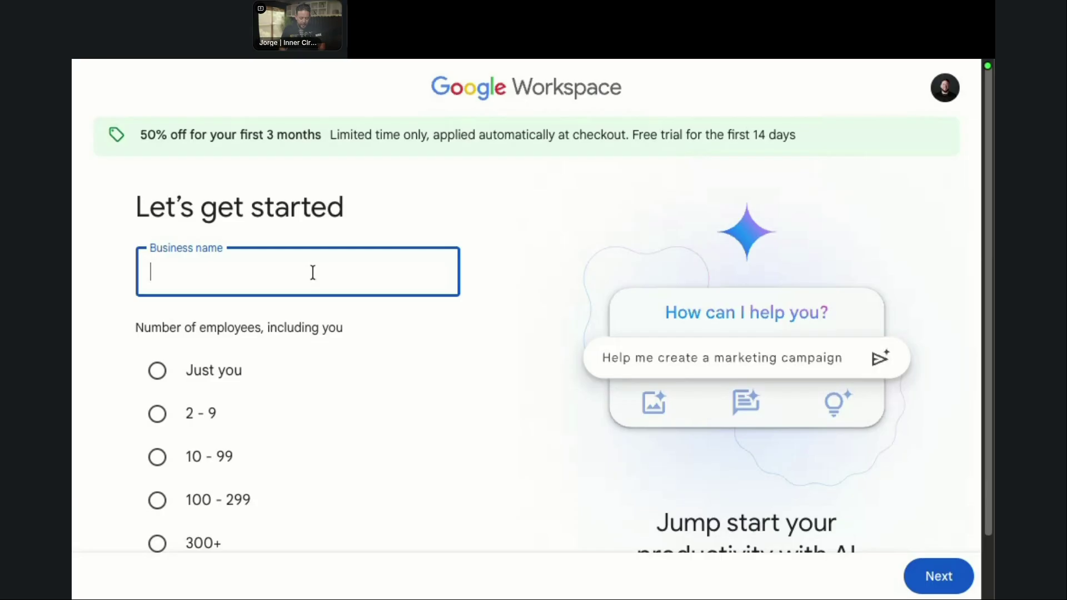
type("honet Tax a")
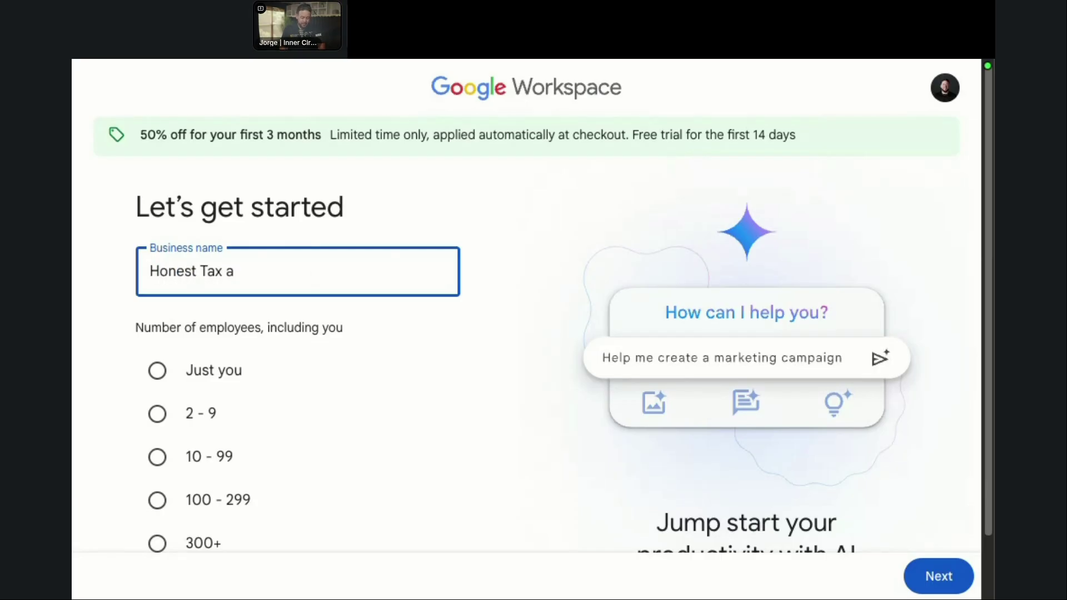
type("nd Advisory")
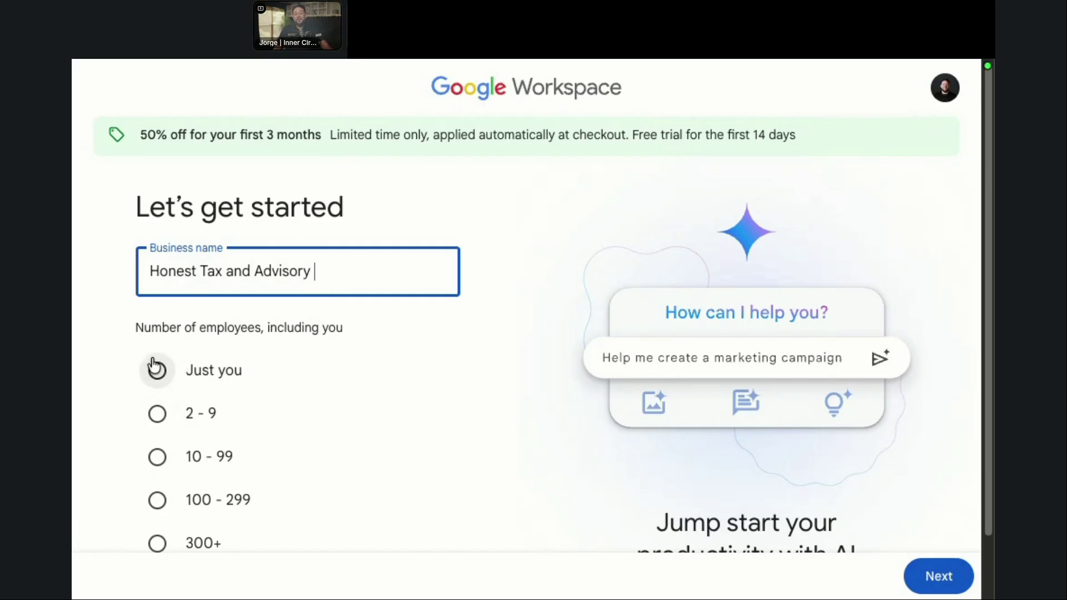
left_click(158, 371)
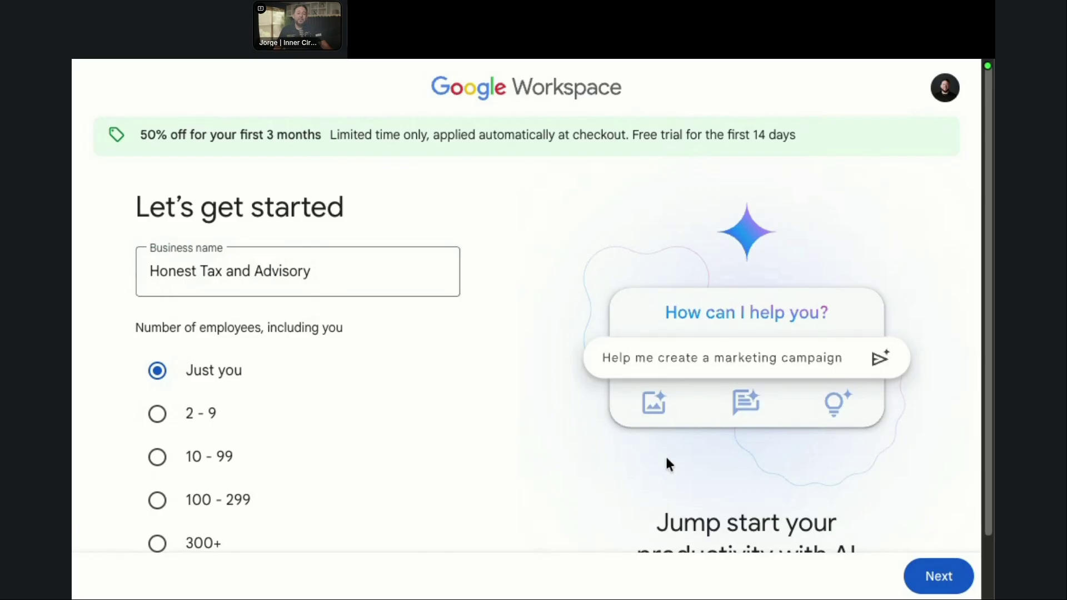
left_click_drag(316, 271, 140, 275)
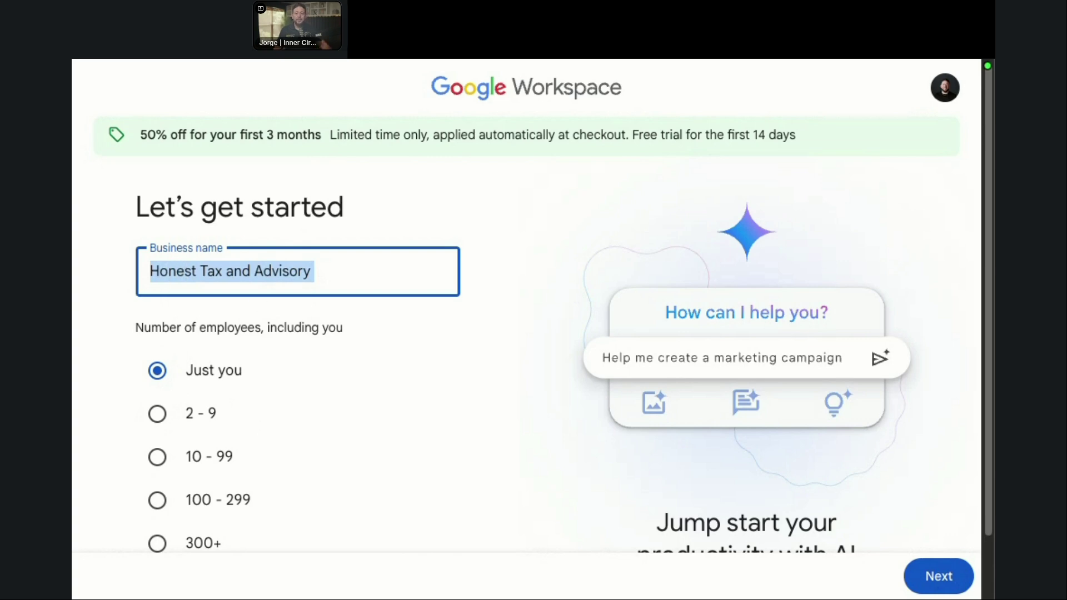
key("Return")
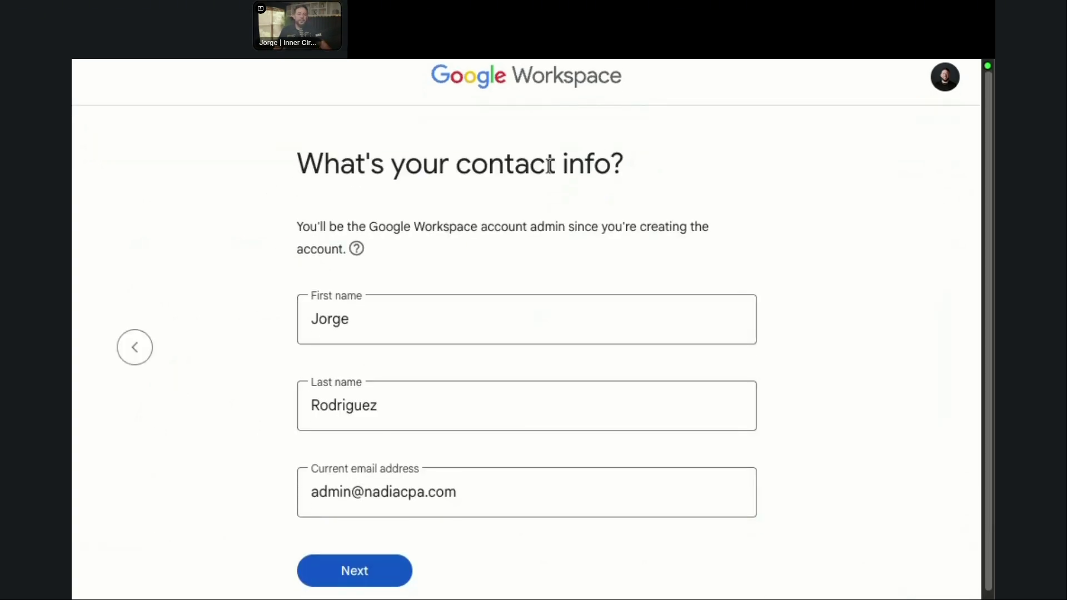
Step: Submit the prefilled contact info and choose to create a new Google Workspace account
left_click(356, 491)
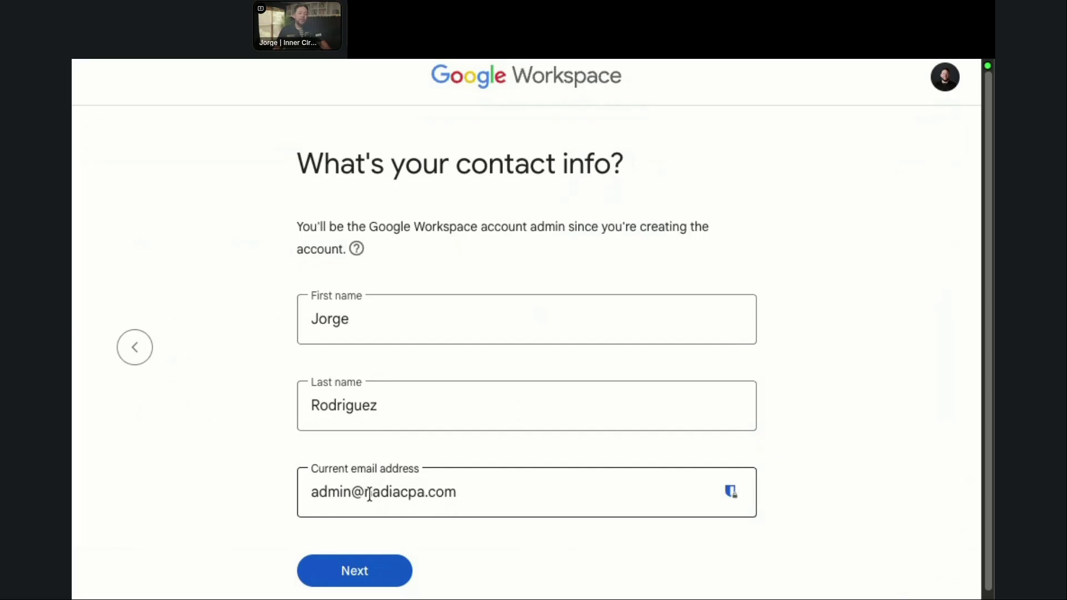
left_click(352, 569)
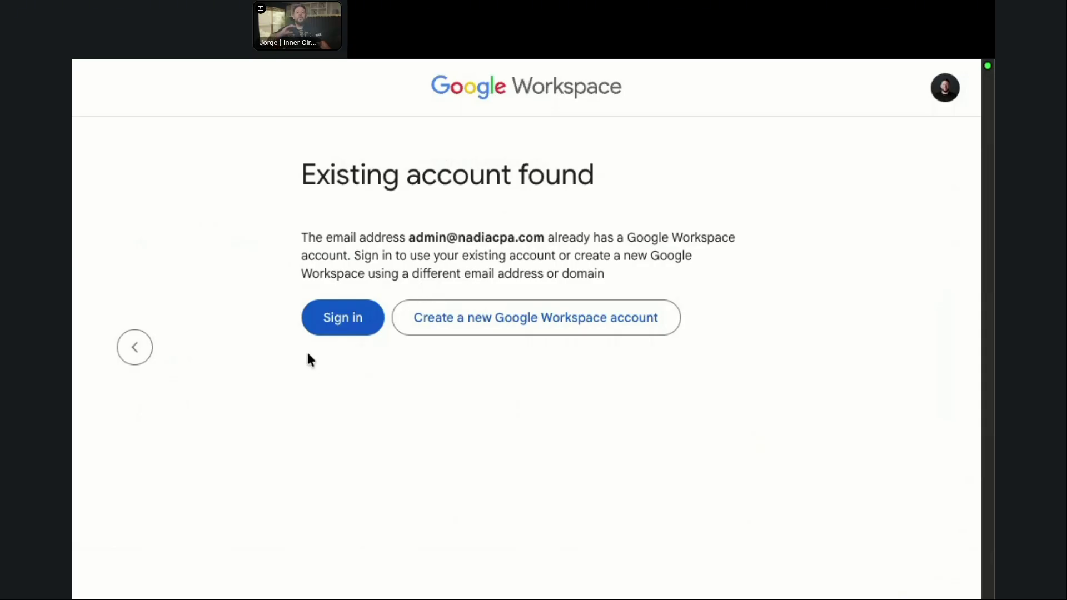
left_click(512, 326)
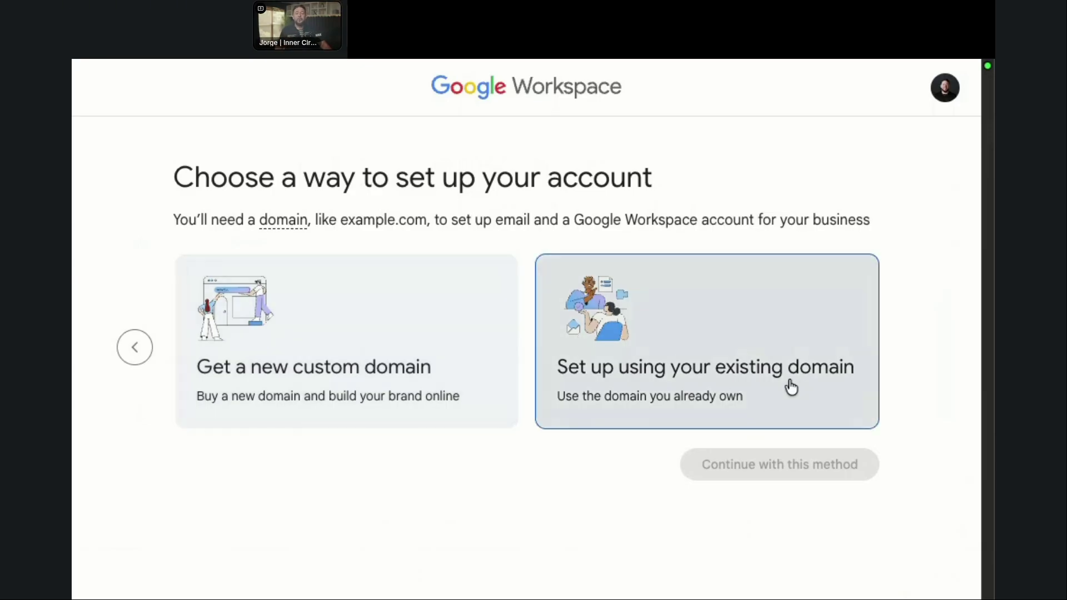
Step: Choose 'Get a new custom domain' as the setup method and go to the domain name search
left_click(738, 367)
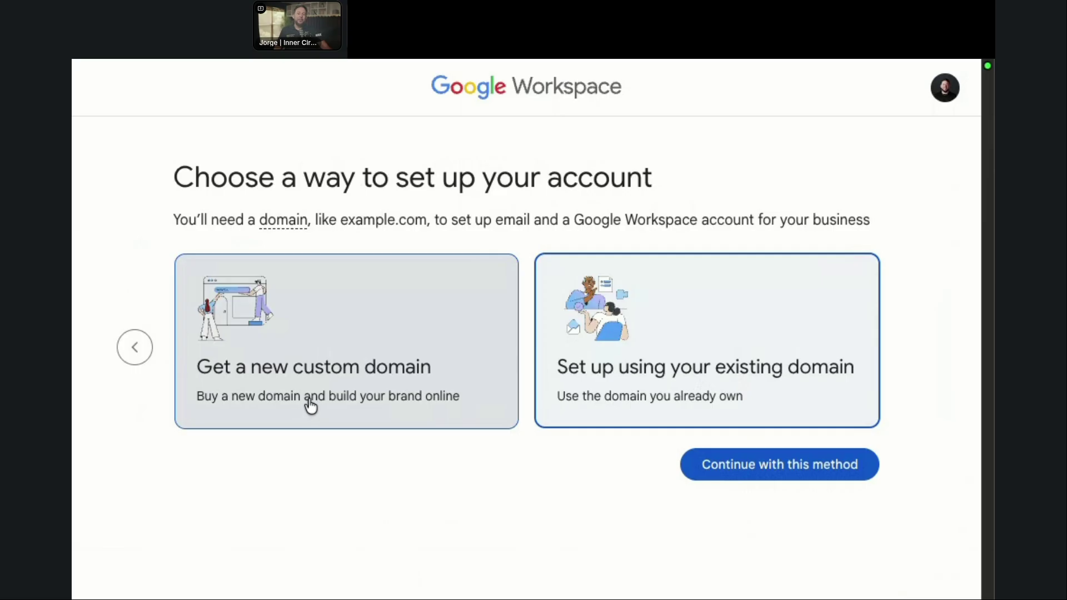
left_click(310, 404)
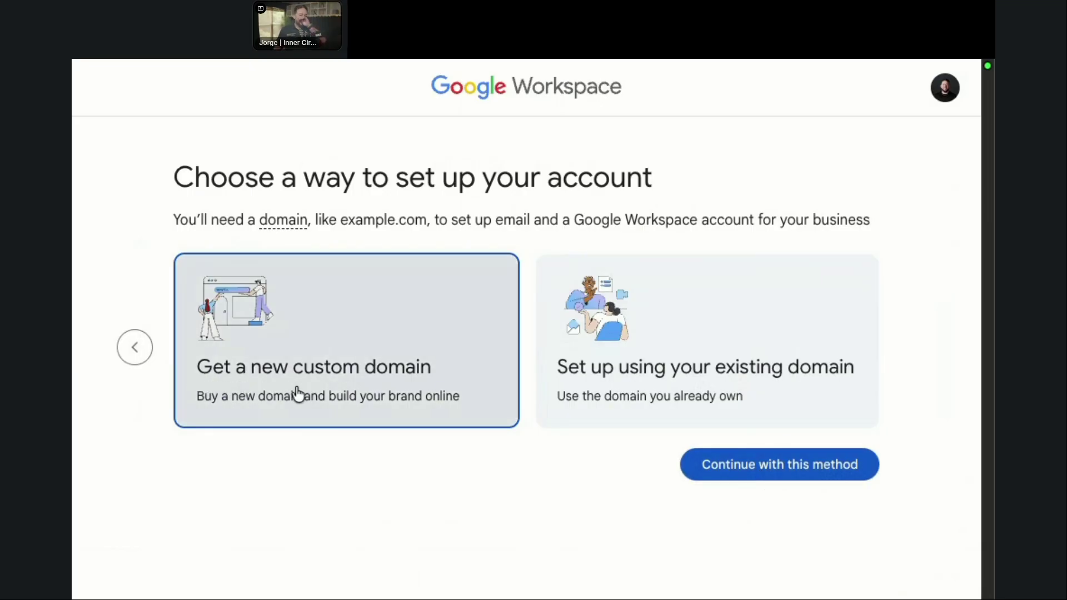
left_click(731, 478)
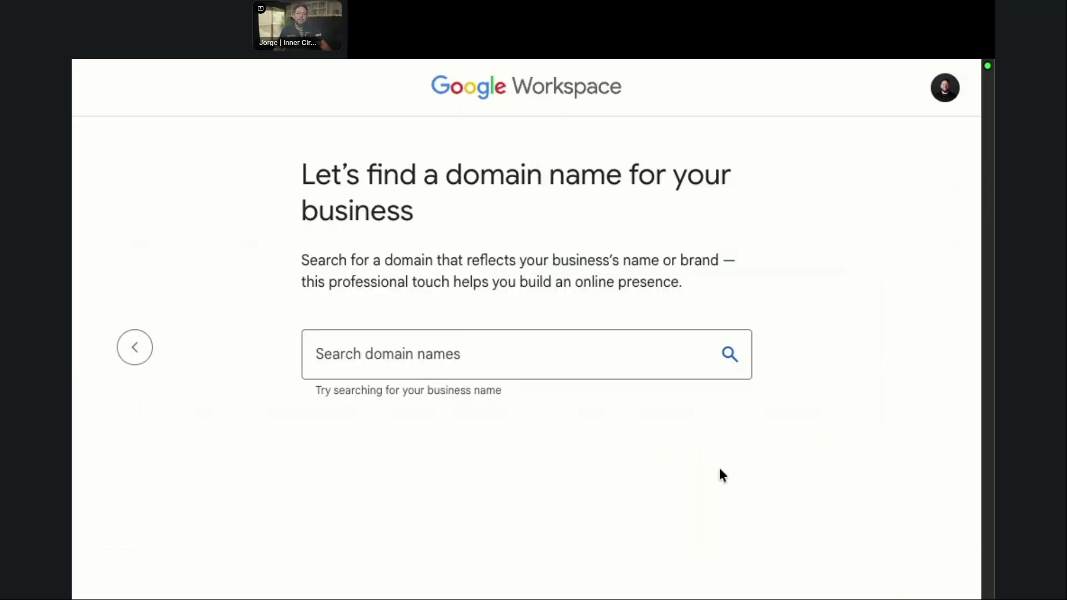
left_click(386, 351)
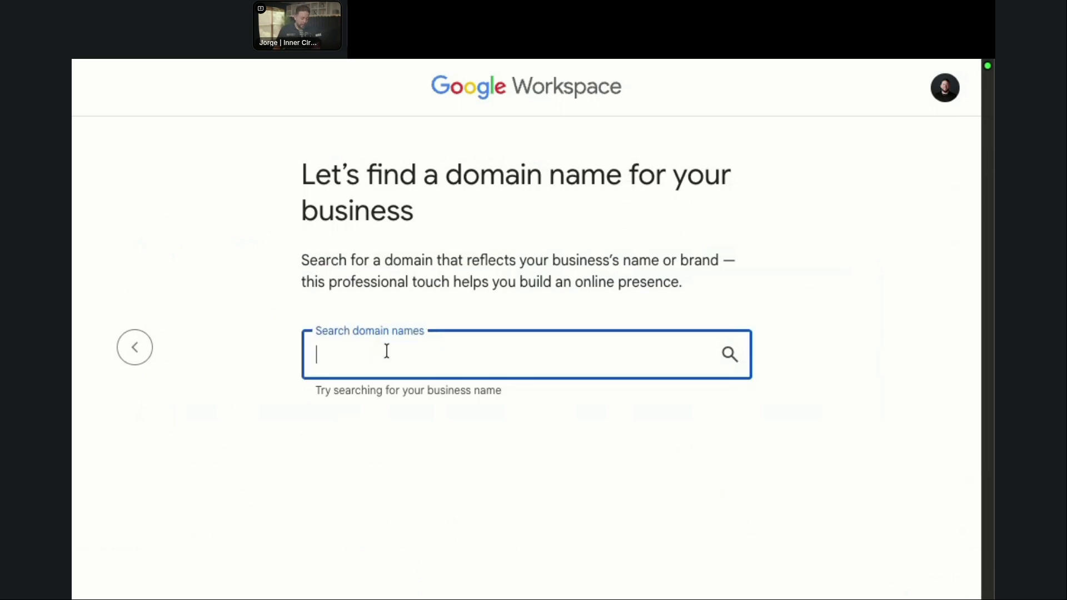
Step: Search domain names for 'Honest Tax and Advisory' and view the priced results
type("Honest Tax and Advisory")
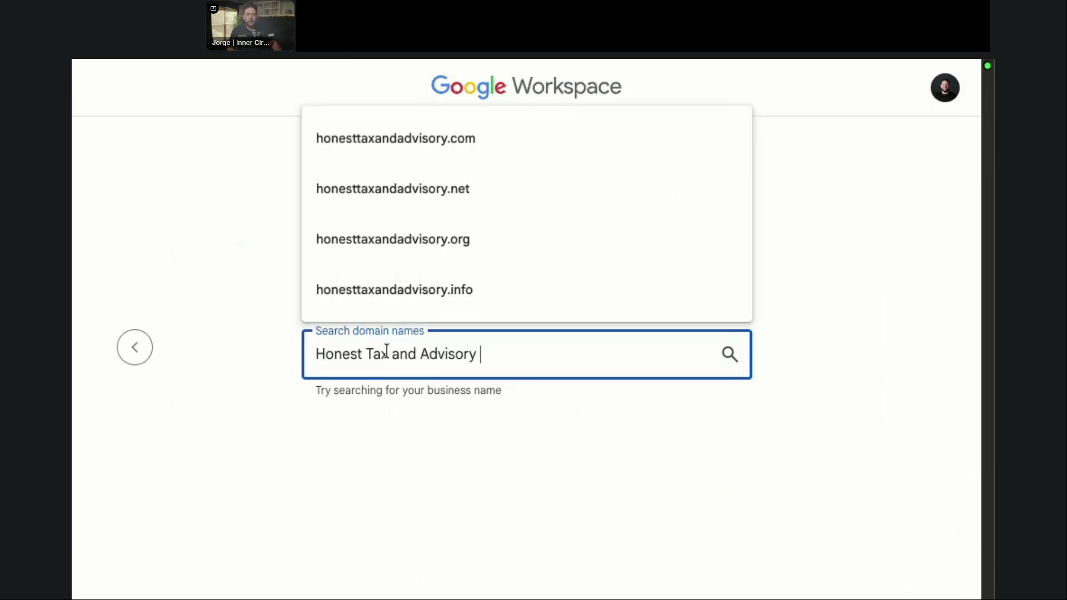
key("Return")
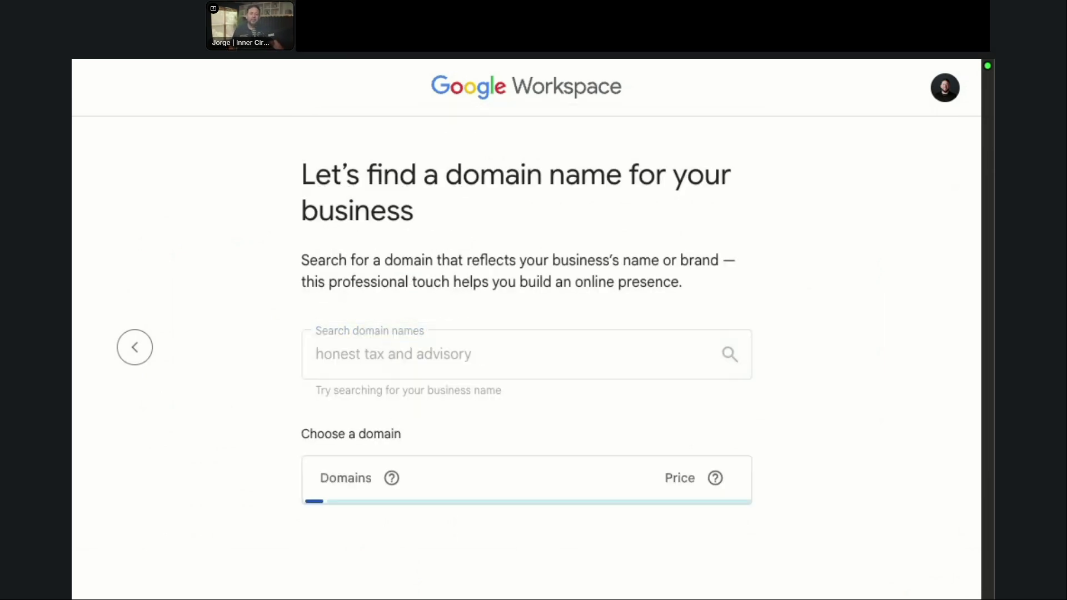
scroll(510, 261, "down", 4)
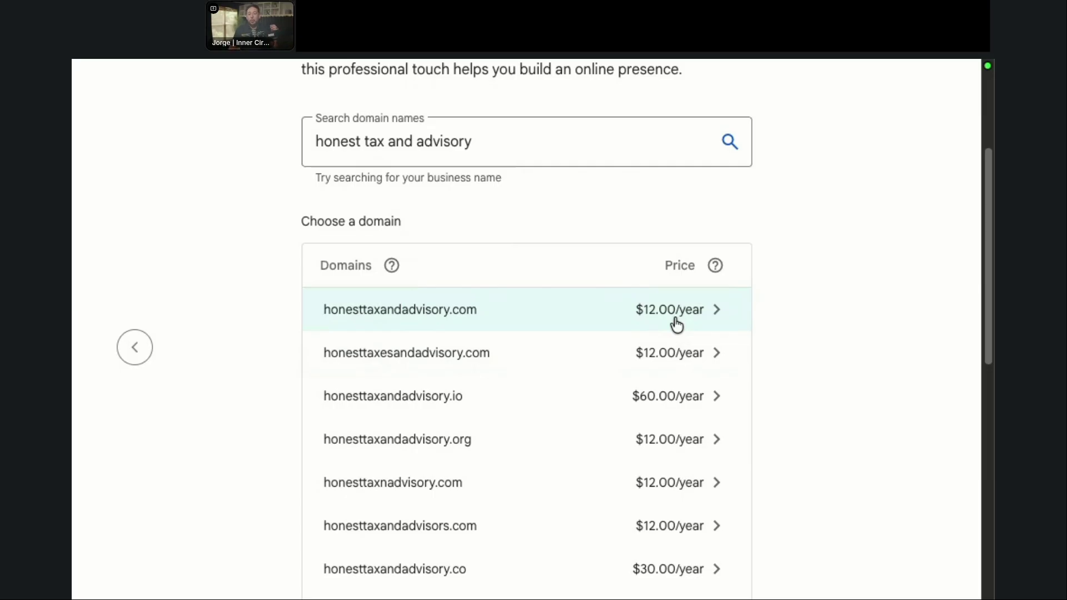
Step: Pick honesttaxandadvisory.com at $12.00/year, recheck its availability, and continue to business information
left_click(715, 315)
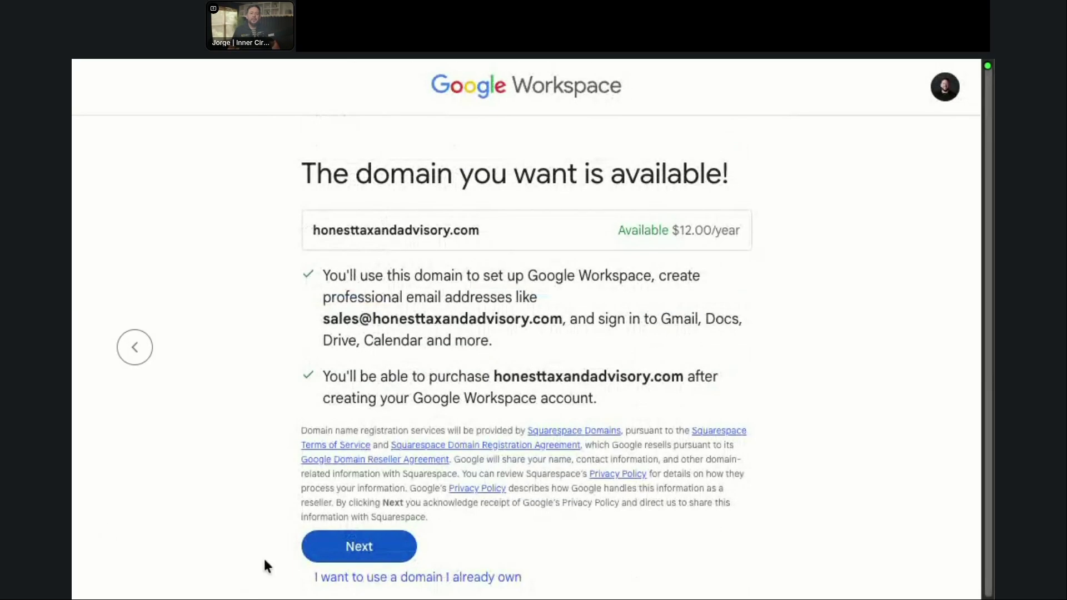
left_click(147, 353)
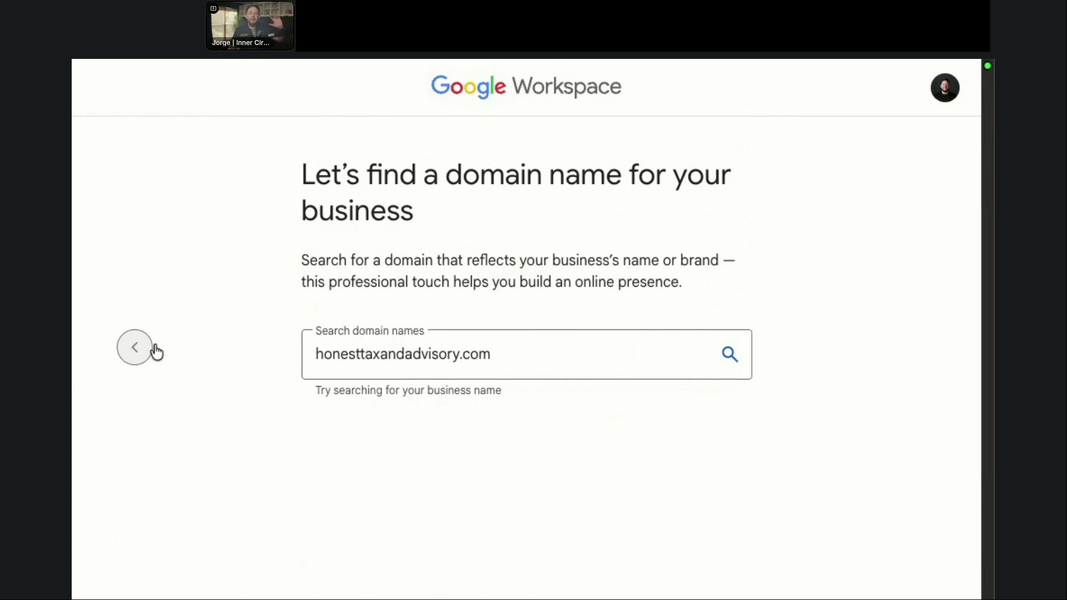
left_click(151, 354)
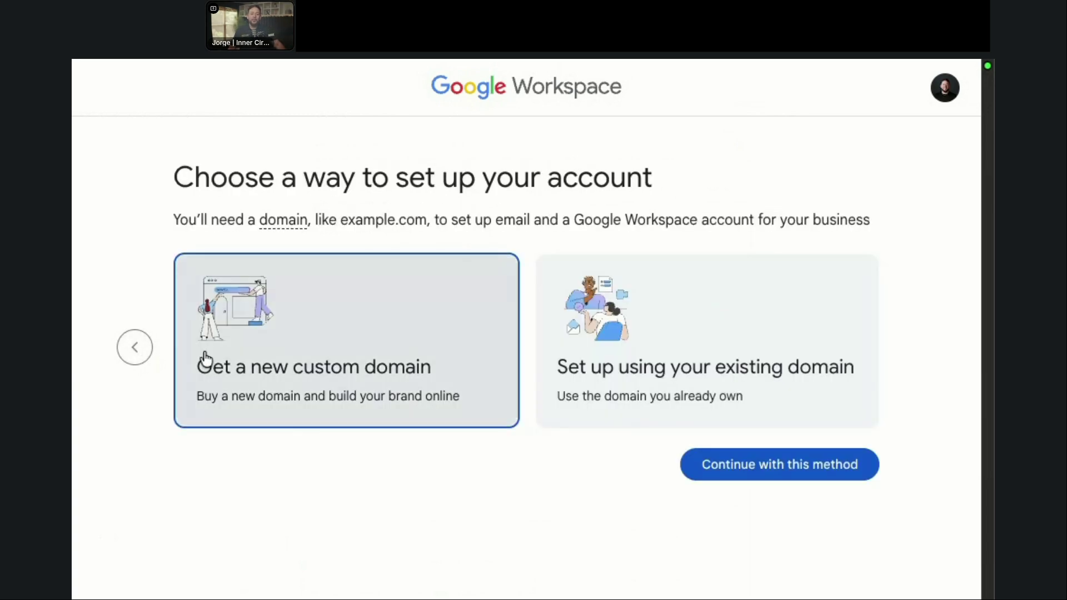
left_click(789, 472)
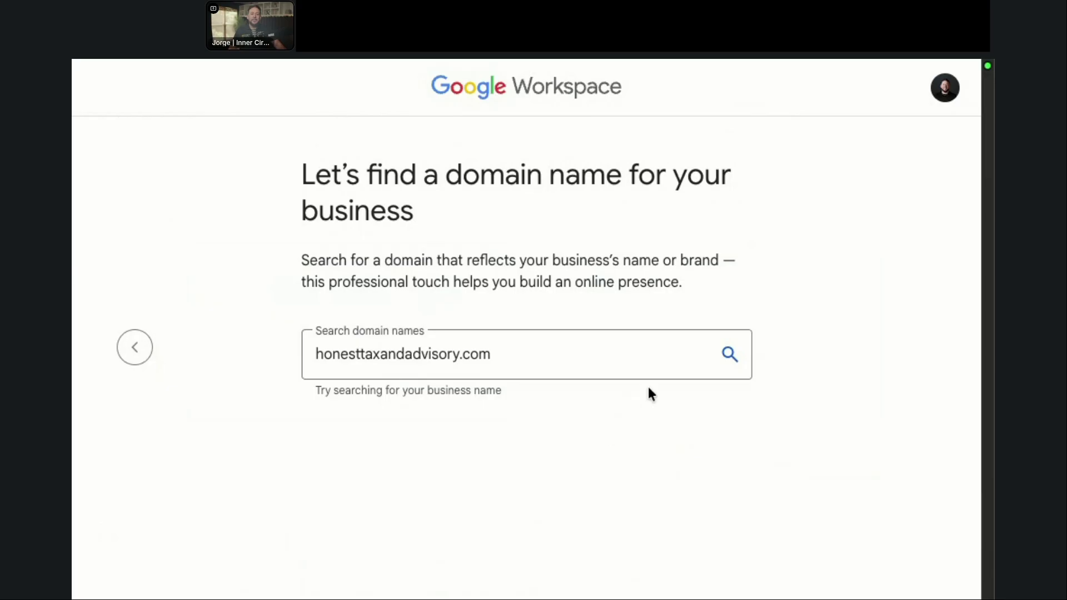
left_click(729, 356)
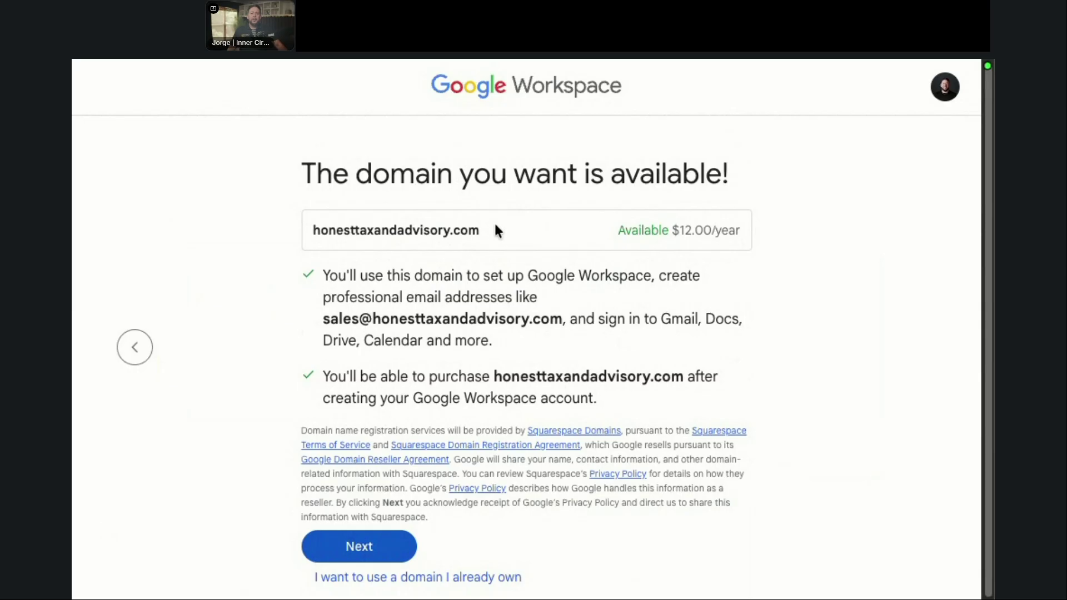
left_click(144, 350)
left_click(607, 356)
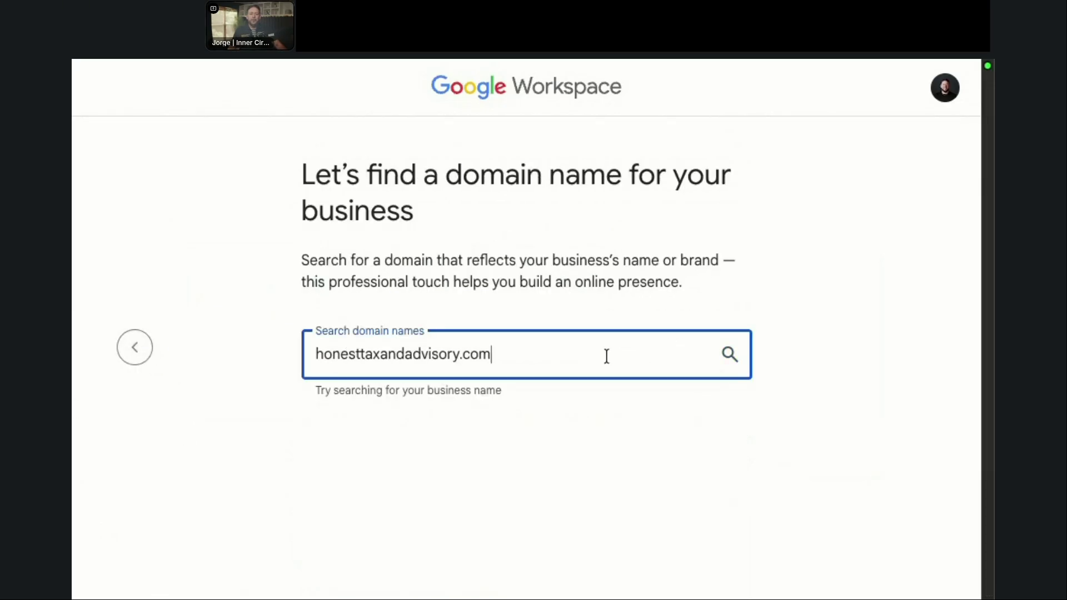
left_click(143, 348)
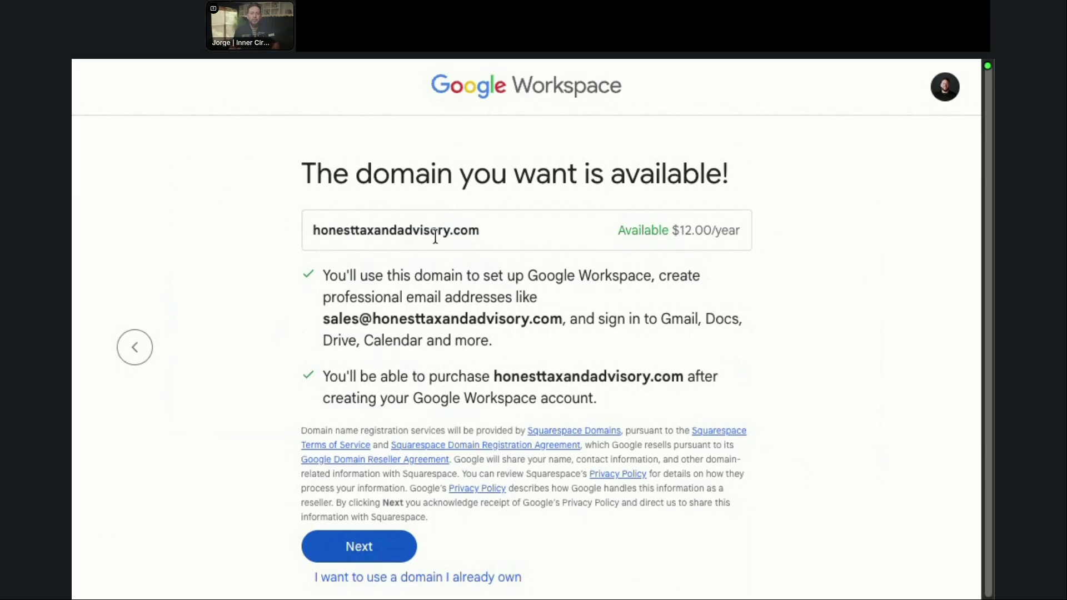
left_click(343, 556)
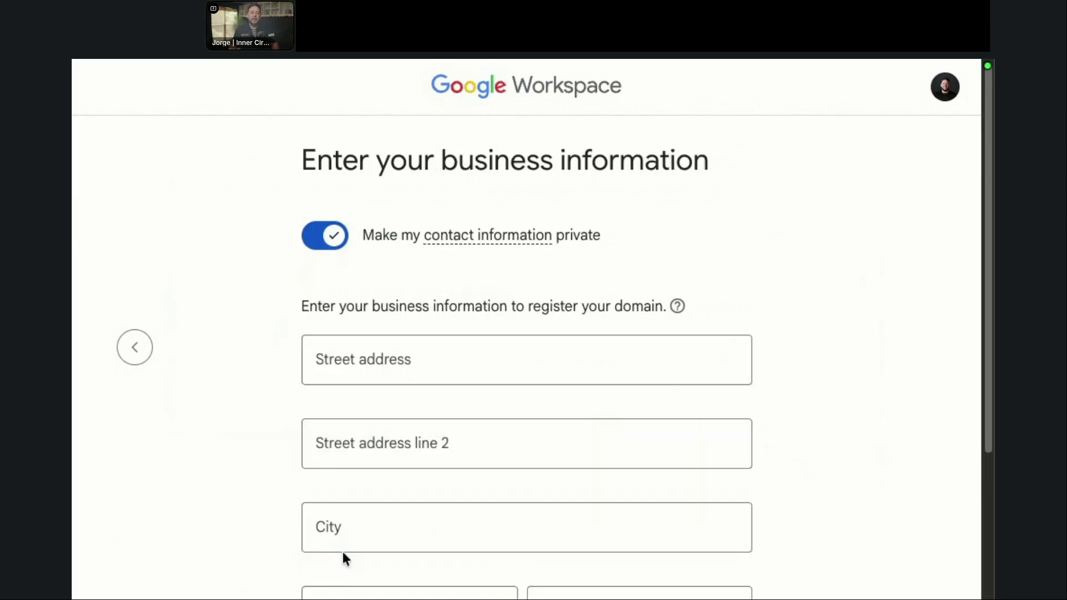
Step: Fill the business address from the autofill suggestion, choose a state, and reach username creation
left_click(426, 353)
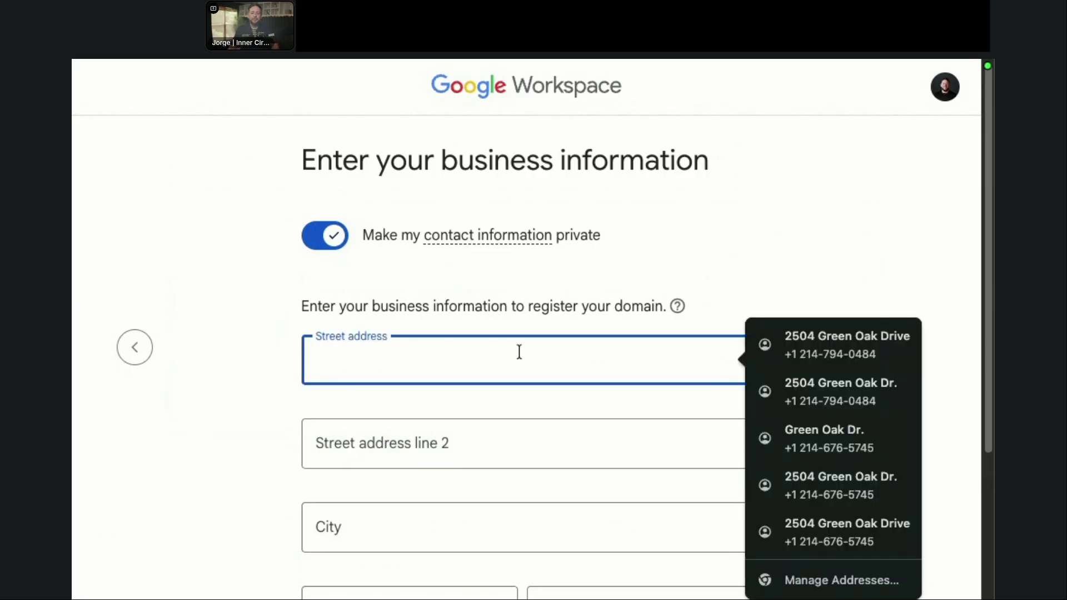
left_click(898, 349)
scroll(753, 448, "down", 3)
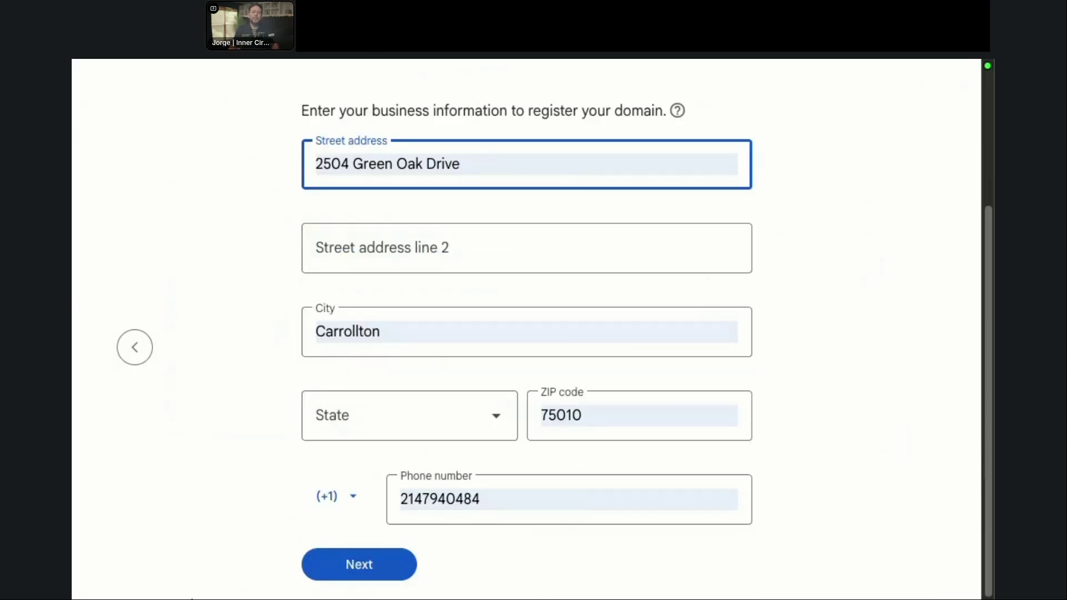
left_click(338, 567)
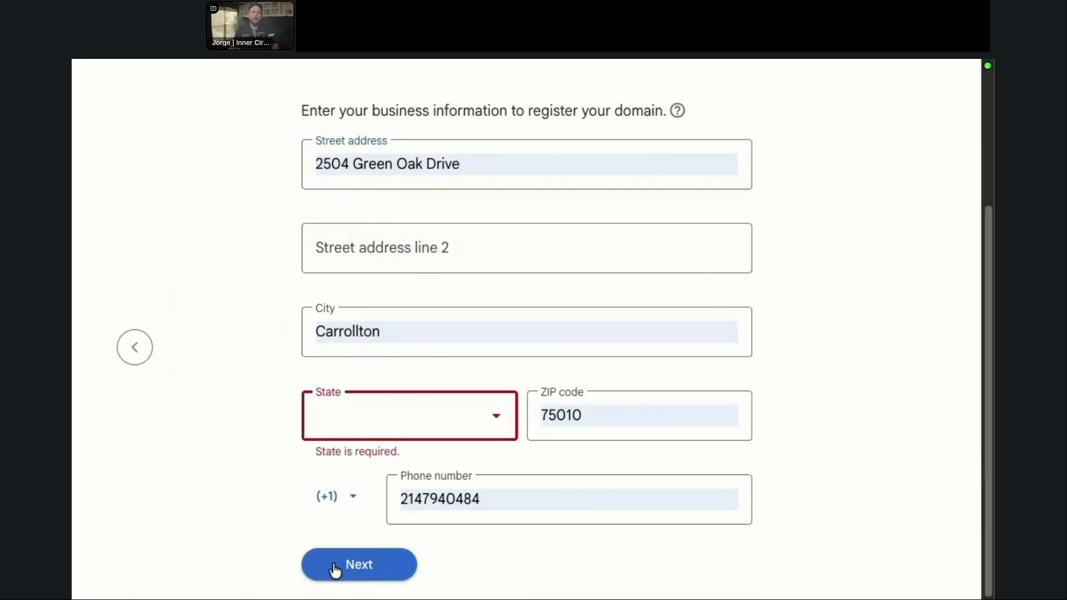
left_click(338, 436)
key("t")
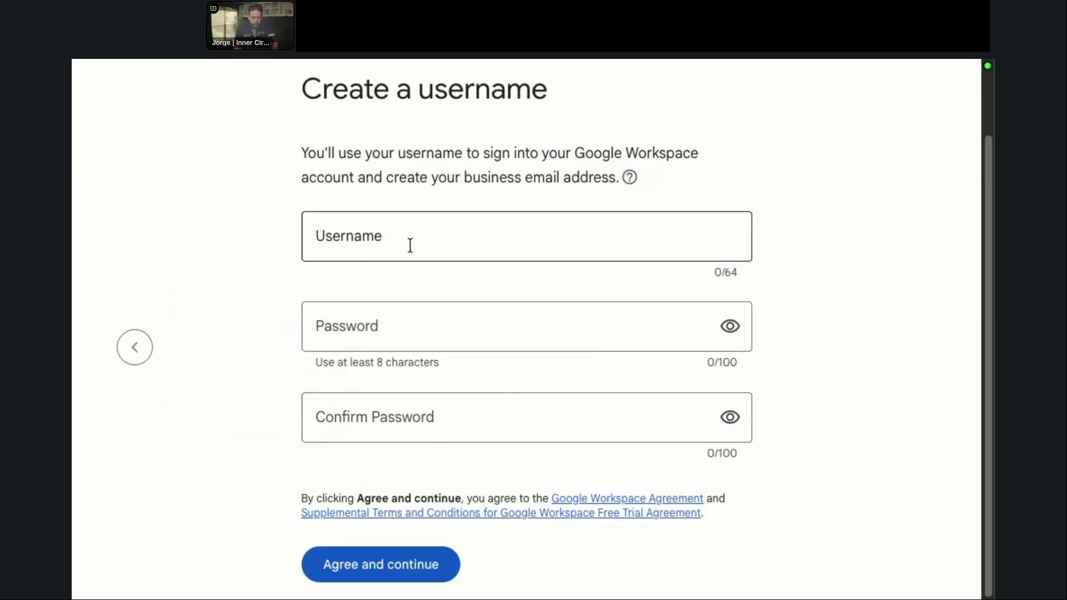
Step: Enter the admin username and a 12-character password, then accept the agreement
left_click(410, 245)
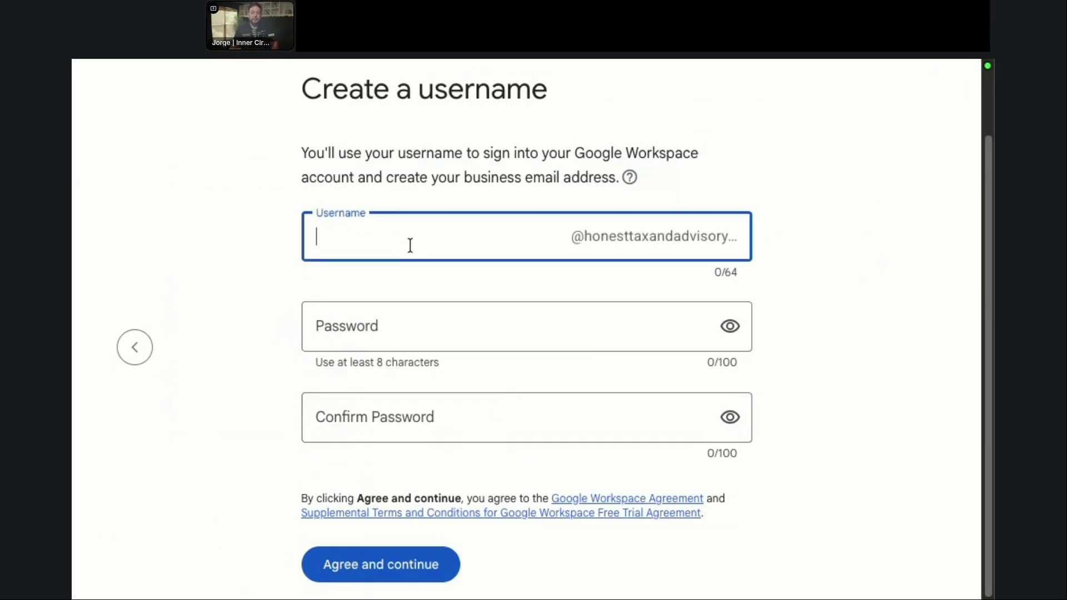
type("j")
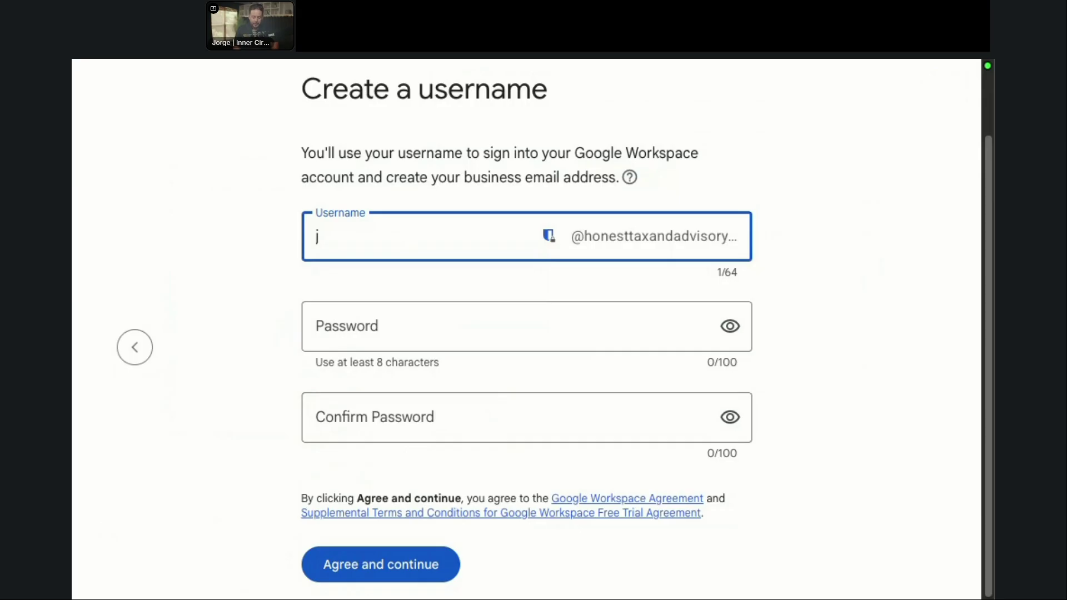
key("BackSpace")
type("Jorge")
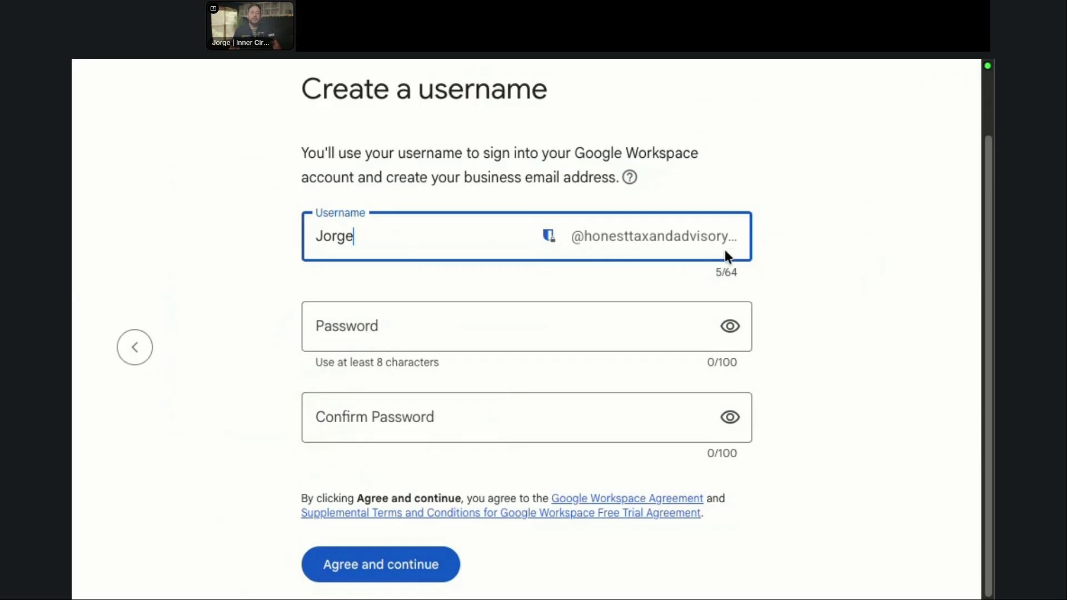
left_click(605, 324)
type("•")
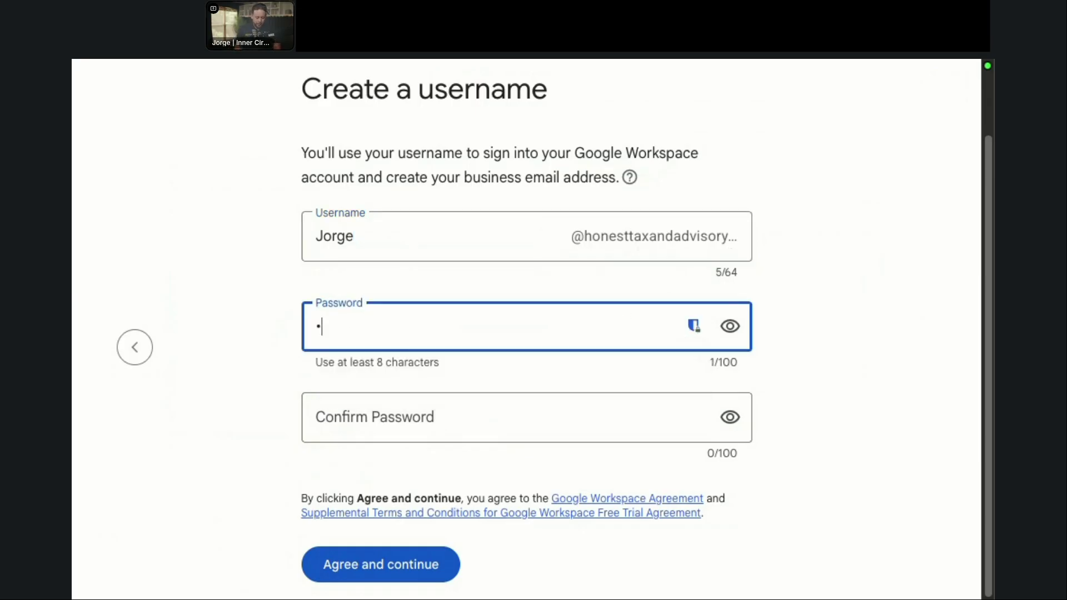
type("•••")
key("BackSpace")
key("BackSpace")
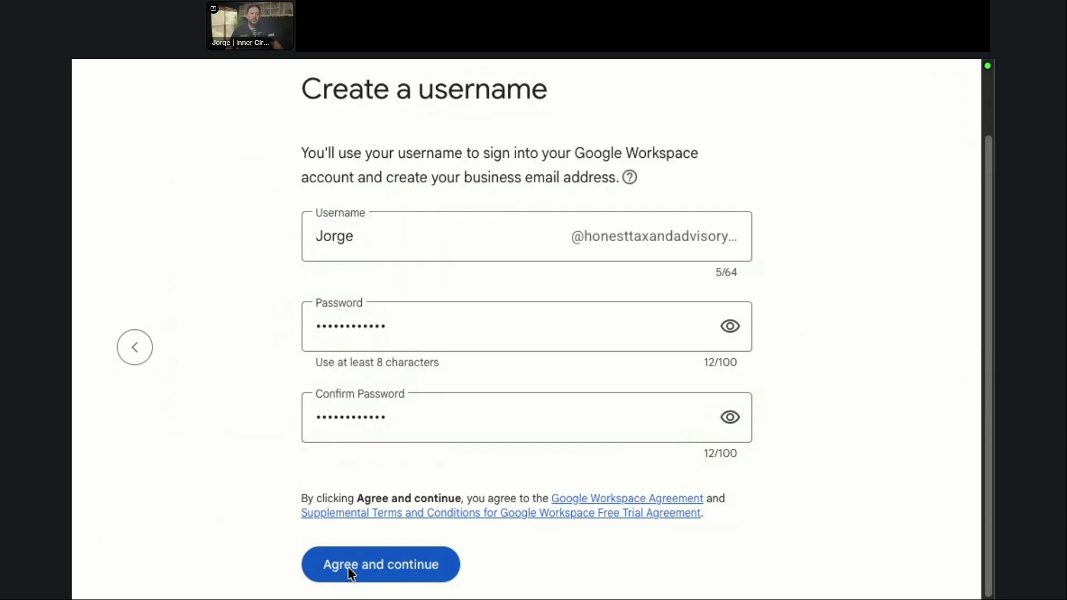
left_click(348, 567)
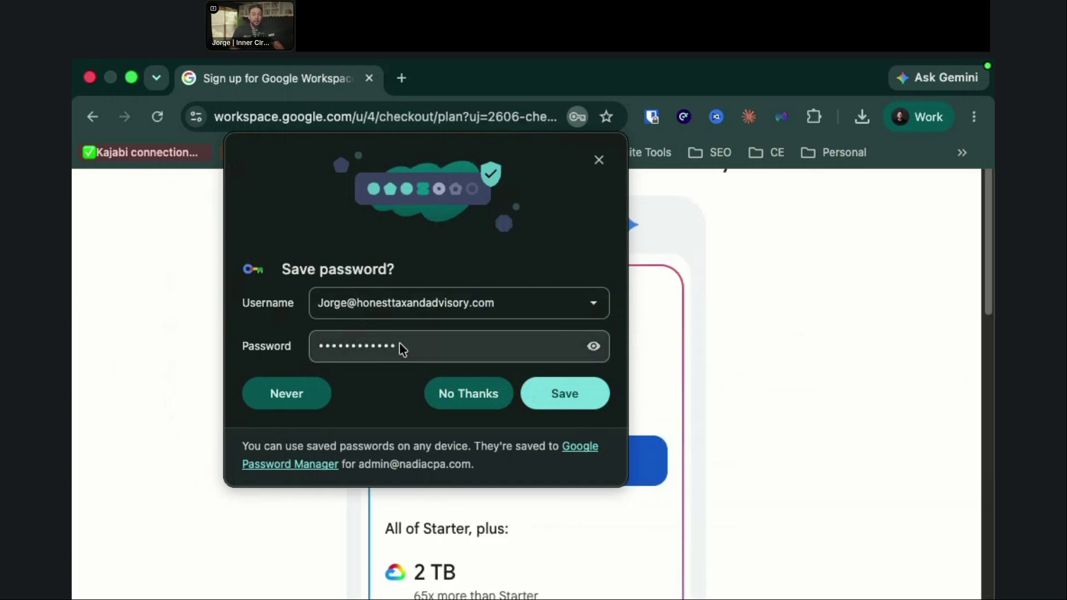
Step: Dismiss the save-password prompt and start the Business Standard 14-day free trial
left_click(464, 393)
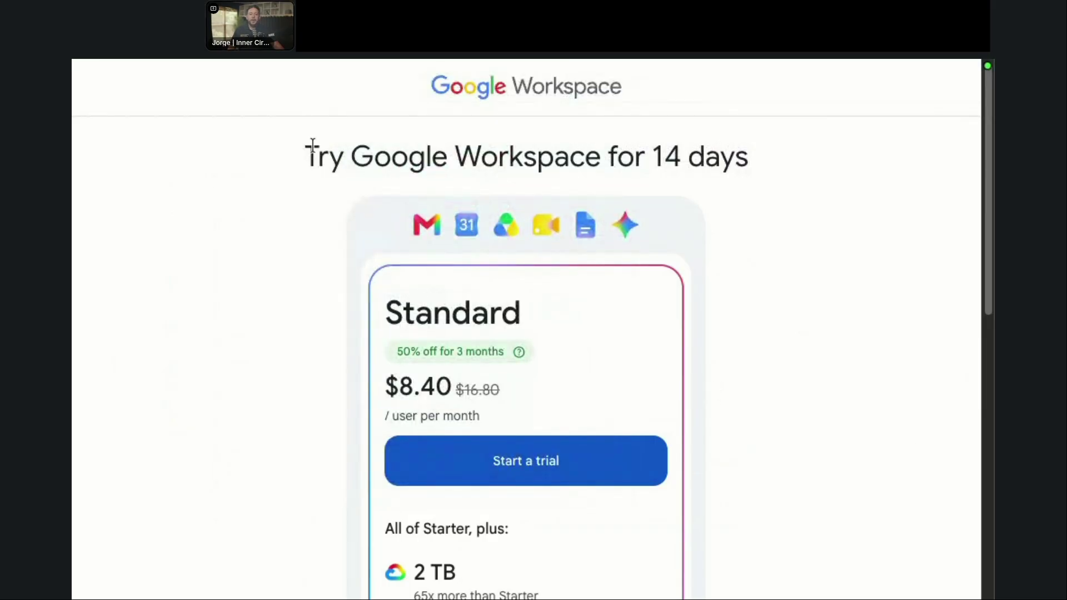
left_click_drag(312, 157, 641, 183)
left_click(754, 223)
left_click(441, 461)
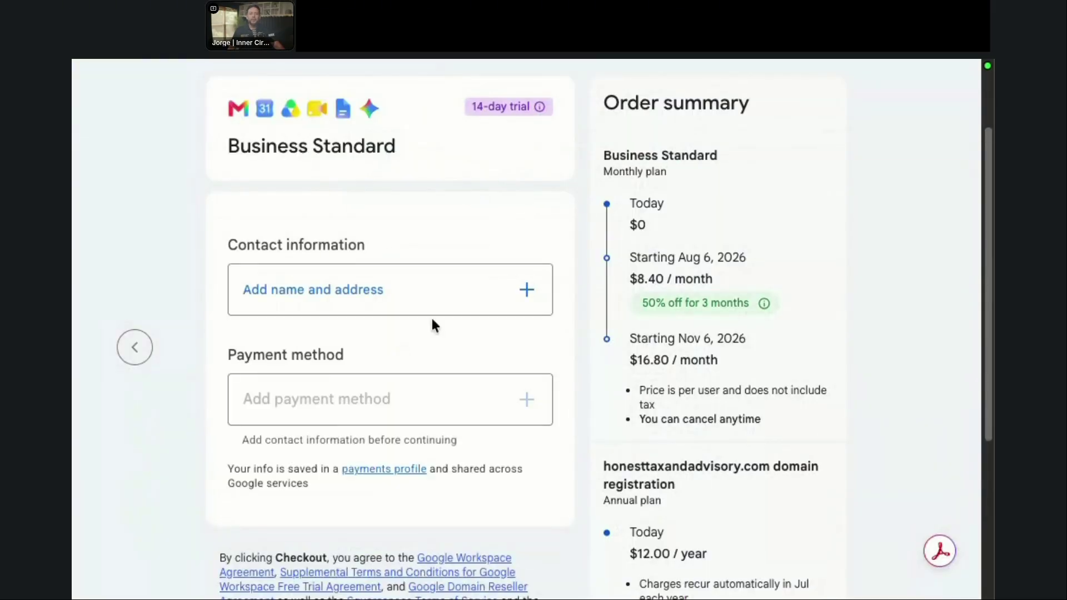
Step: Save the organization's prefilled contact name and address
left_click(404, 290)
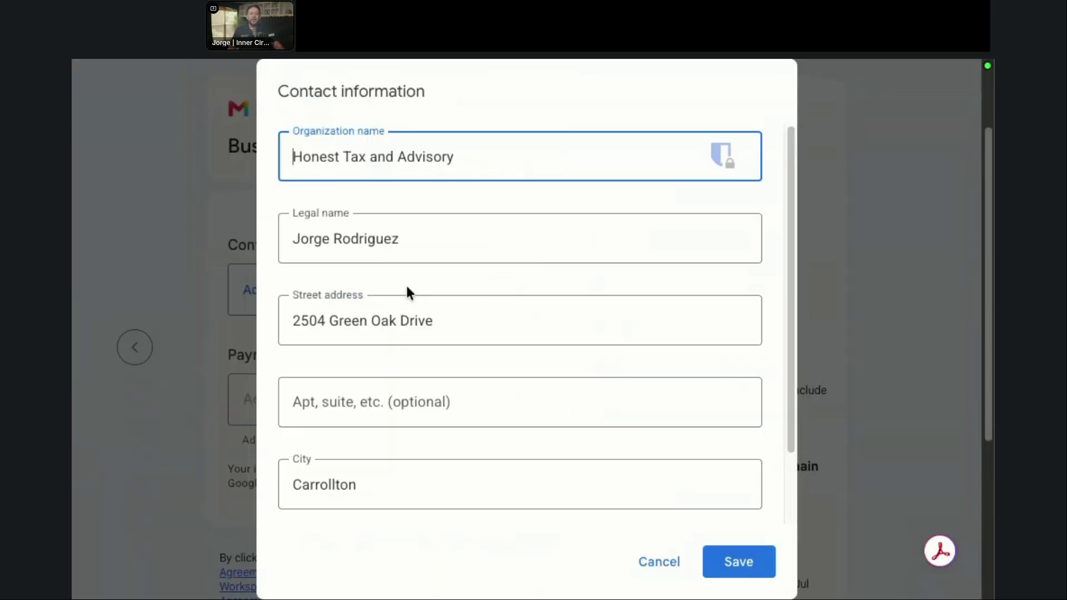
left_click(738, 562)
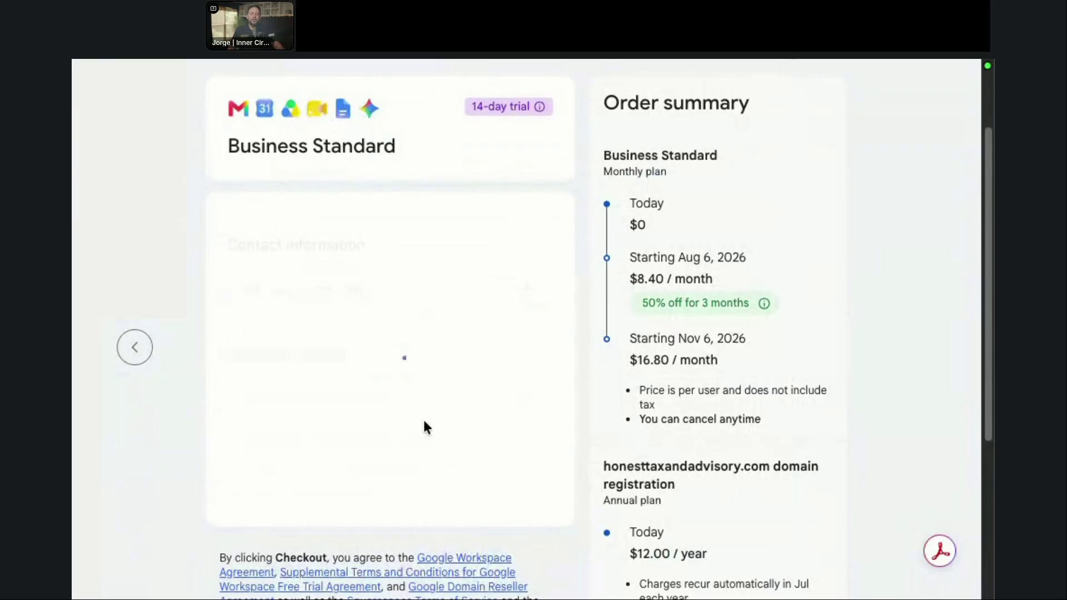
scroll(428, 425, "down", 4)
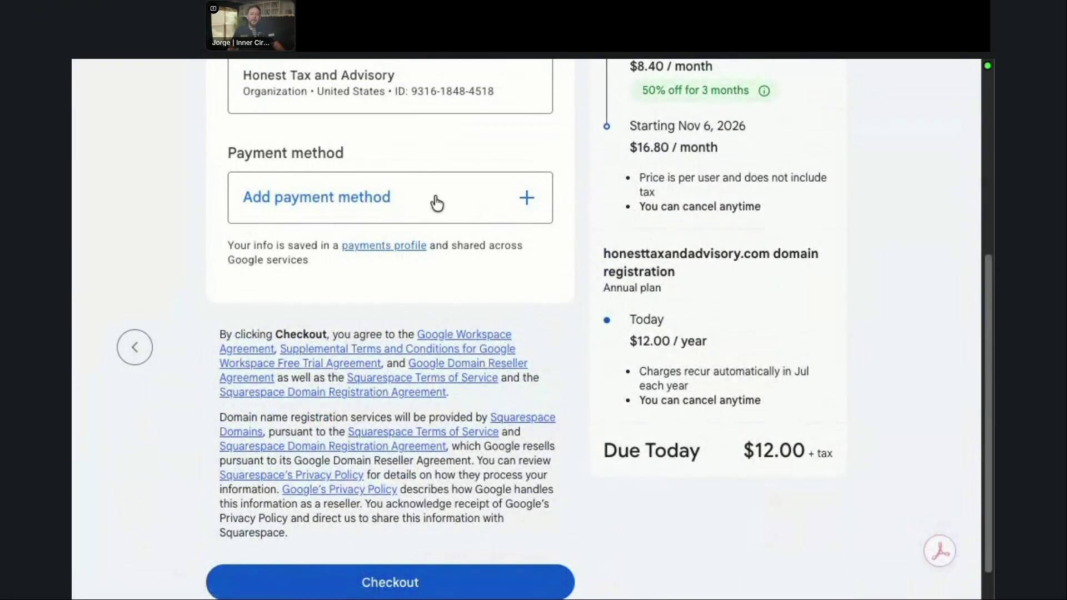
Step: Add a payment card and review the order summary, including the $12.00/year domain fee
left_click(435, 199)
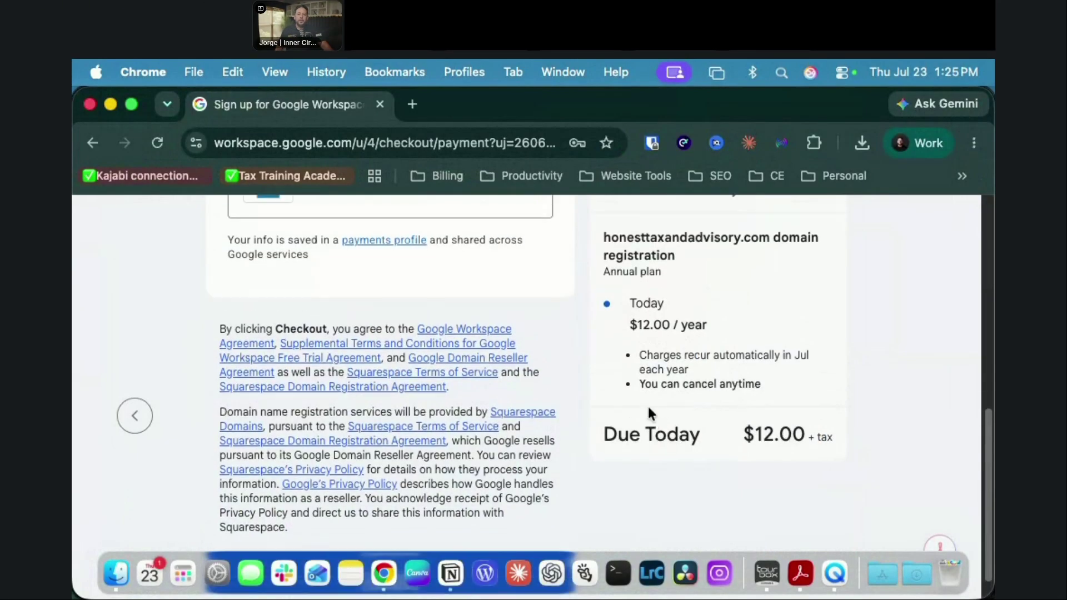
scroll(655, 412, "up", 3)
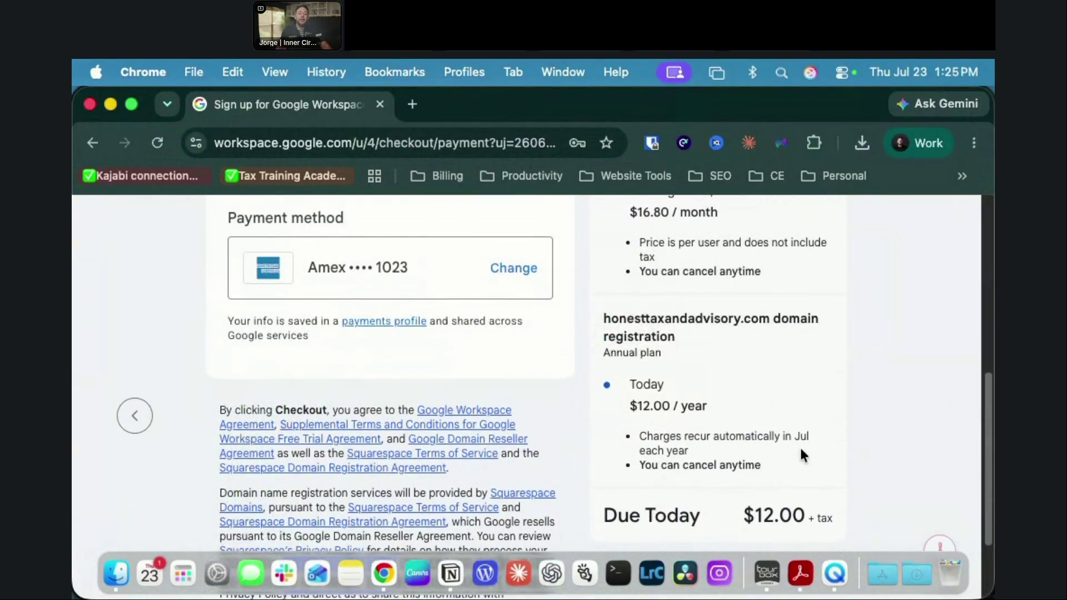
scroll(818, 500, "down", 1)
scroll(821, 495, "up", 1)
left_click_drag(630, 405, 711, 405)
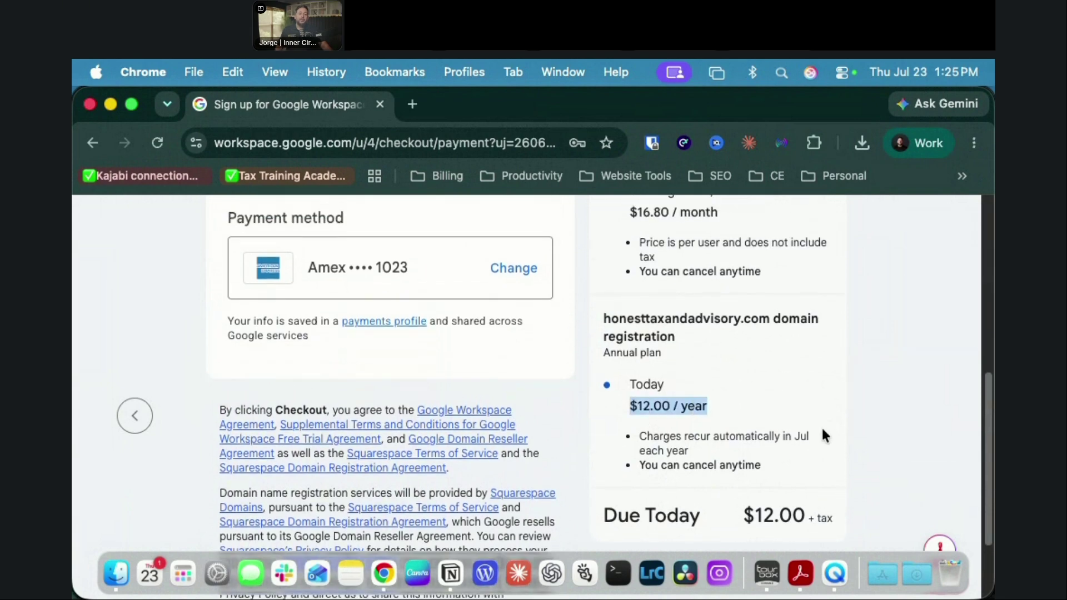
scroll(822, 426, "down", 5)
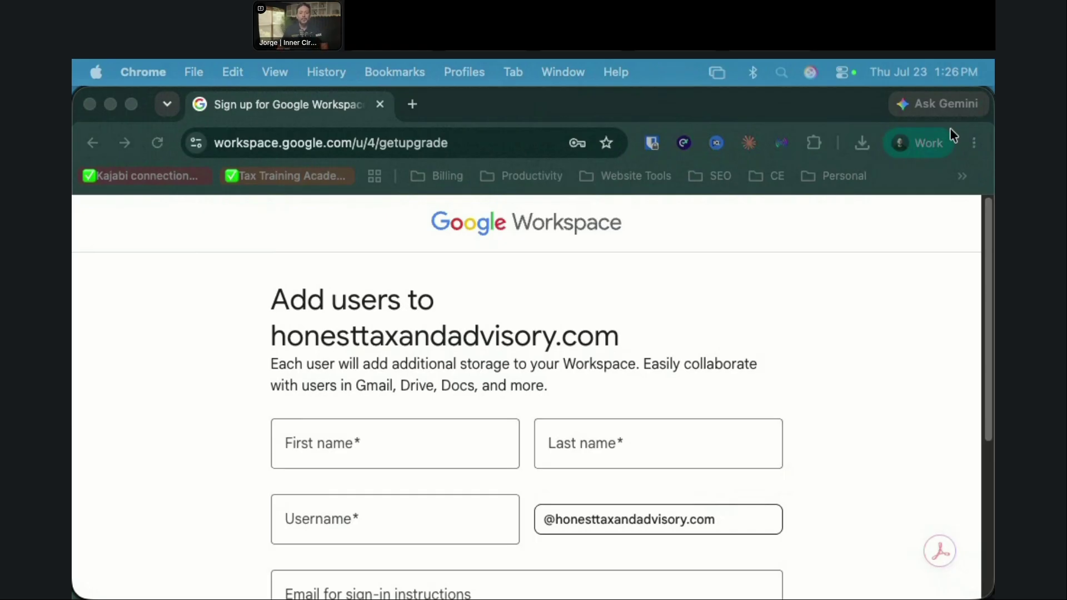
Step: Autofill the new user's name and enter a username for them
left_click(332, 448)
left_click(331, 448)
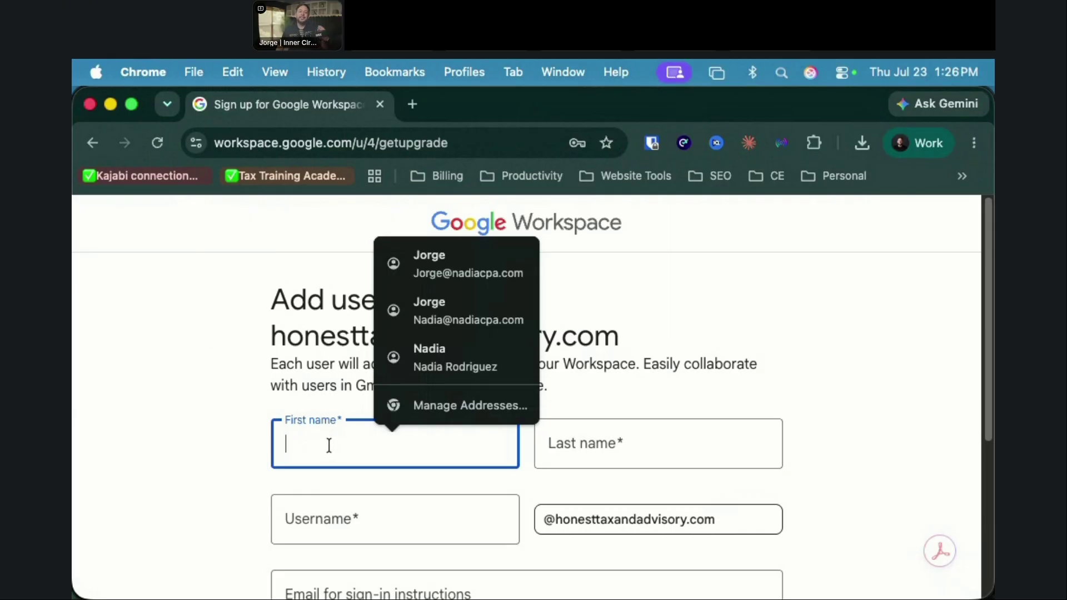
left_click(465, 263)
left_click(382, 538)
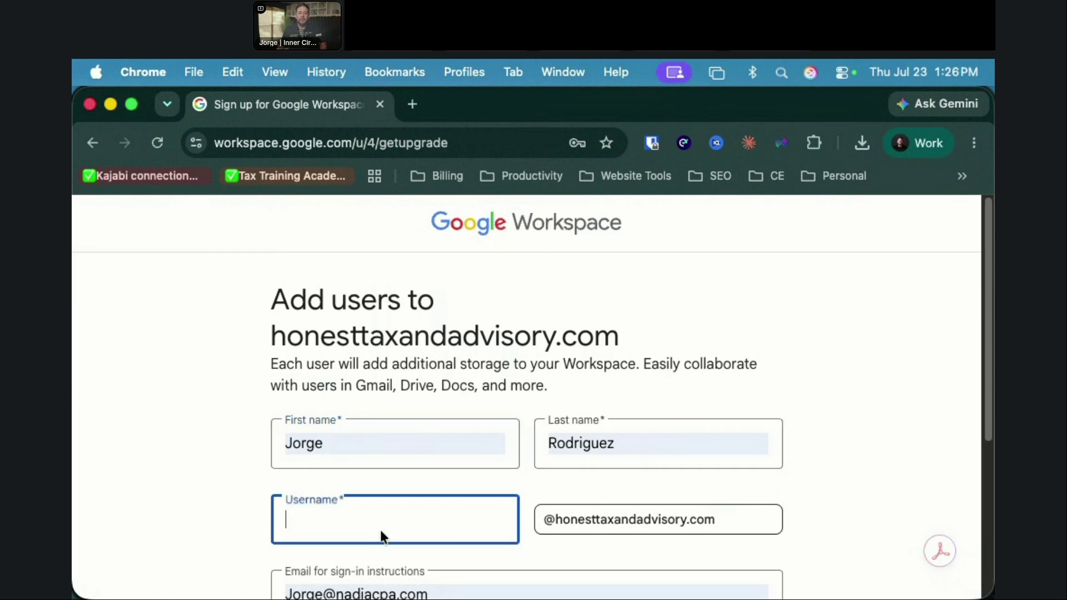
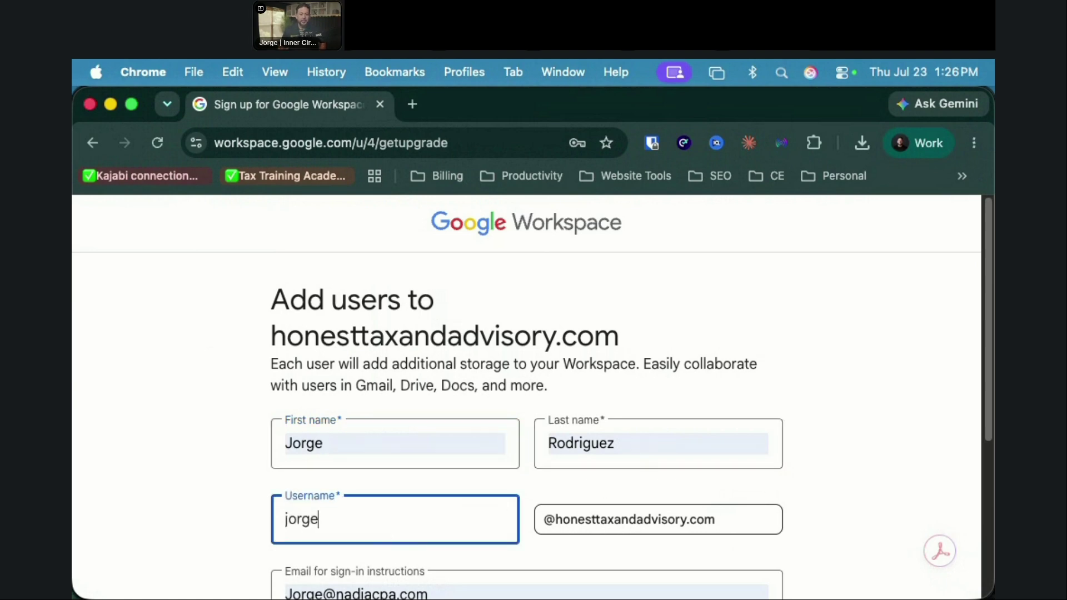
Step: Review the sign-in instructions email, then skip adding users for now
scroll(854, 483, "down", 3)
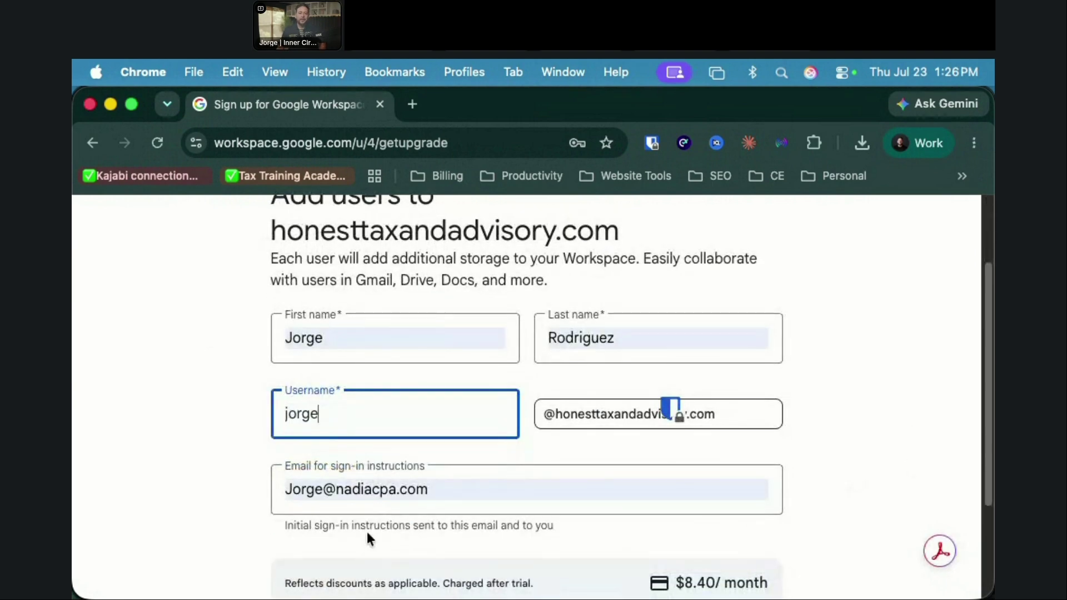
left_click_drag(456, 498, 275, 499)
left_click(876, 489)
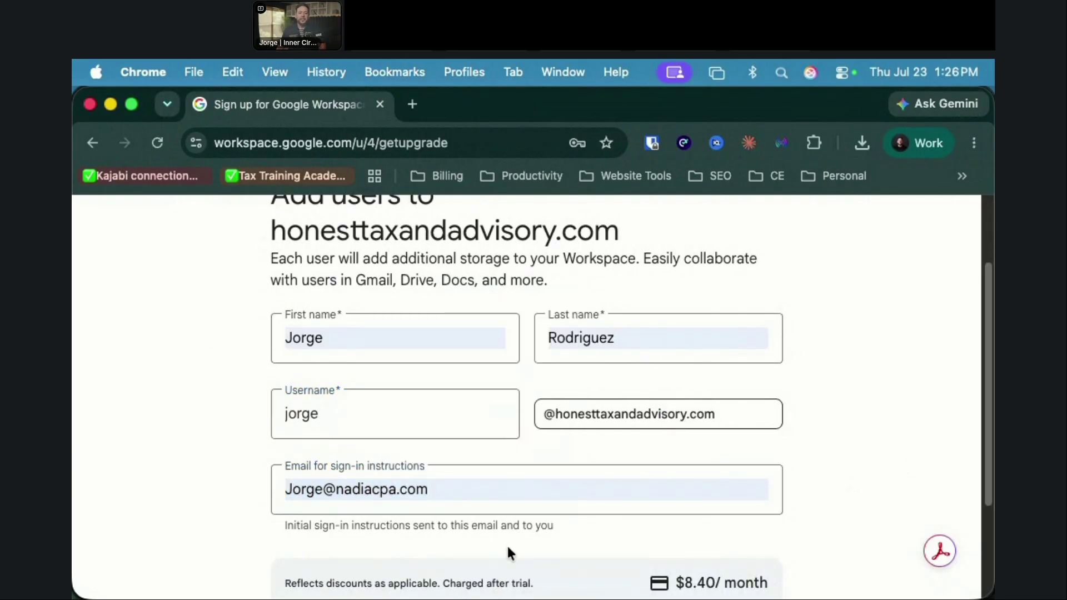
scroll(505, 545, "down", 3)
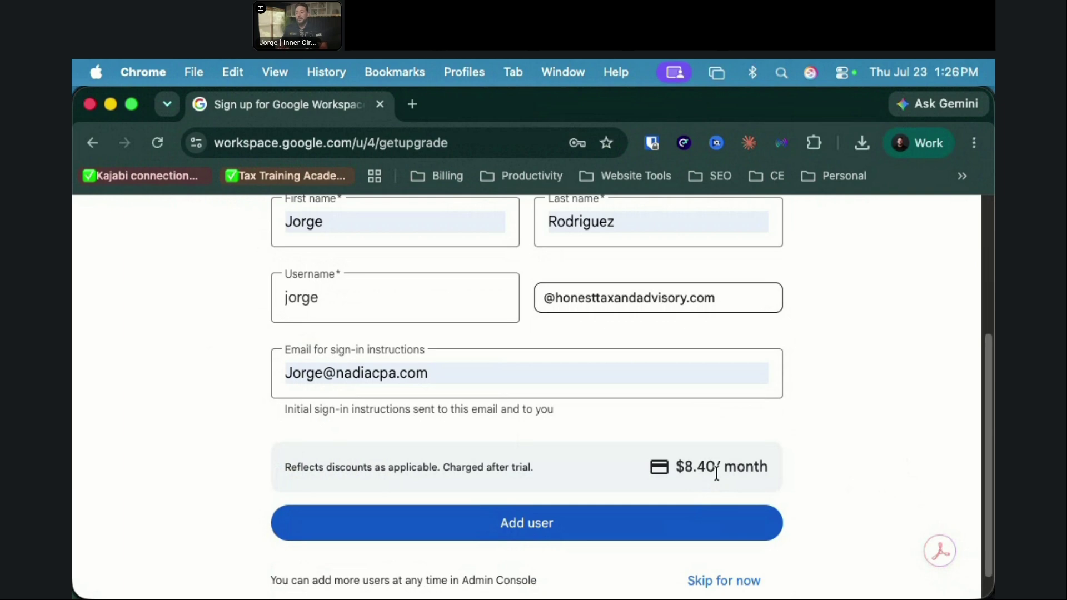
scroll(719, 511, "down", 1)
left_click(726, 555)
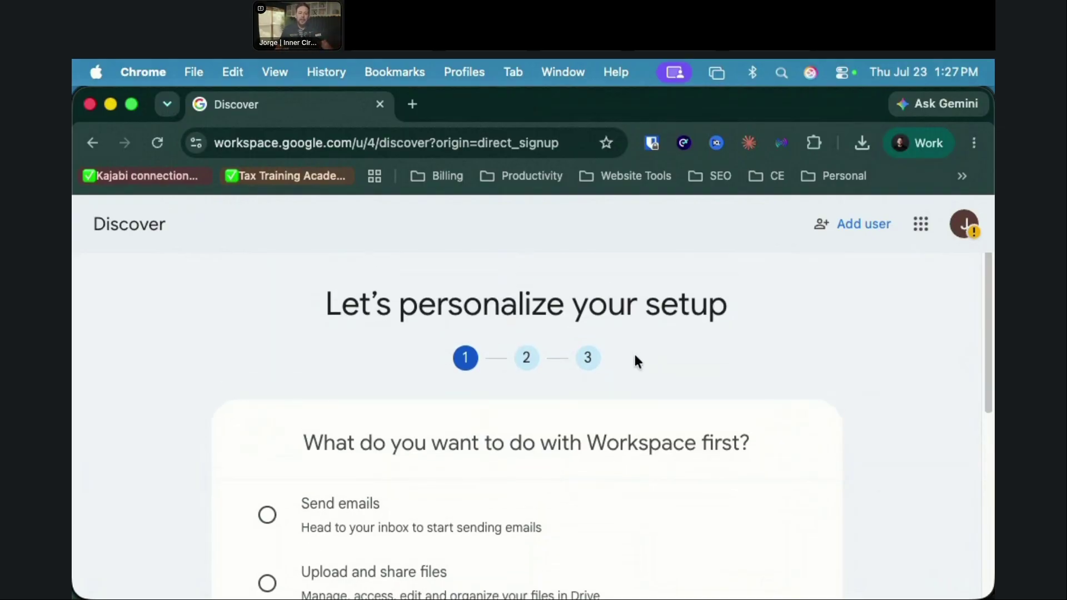
scroll(637, 364, "down", 1)
scroll(633, 361, "down", 1)
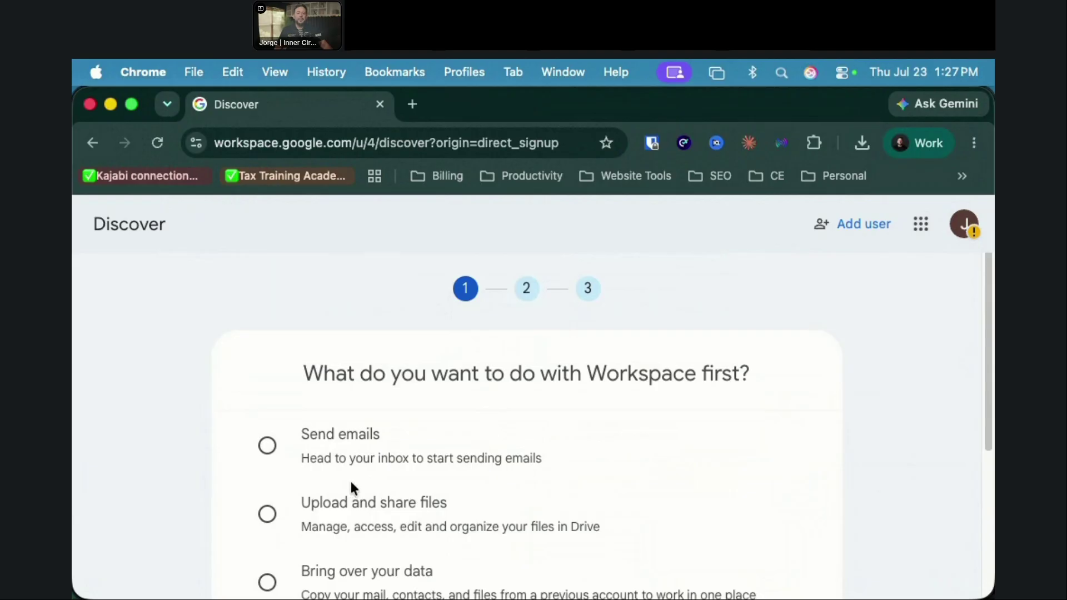
scroll(355, 485, "down", 2)
scroll(362, 482, "down", 2)
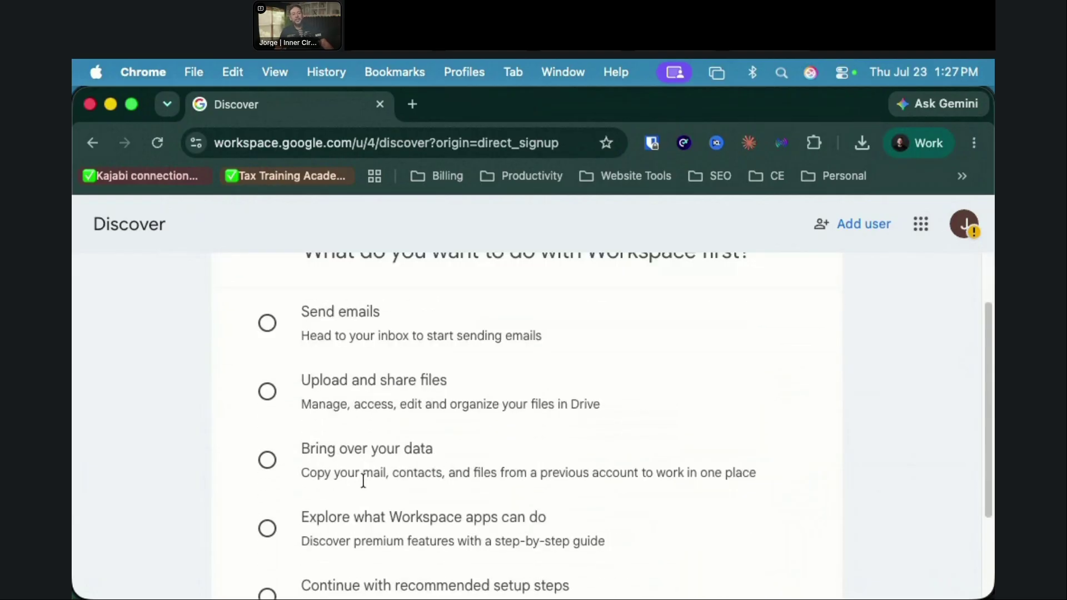
scroll(364, 469, "down", 1)
scroll(362, 461, "down", 1)
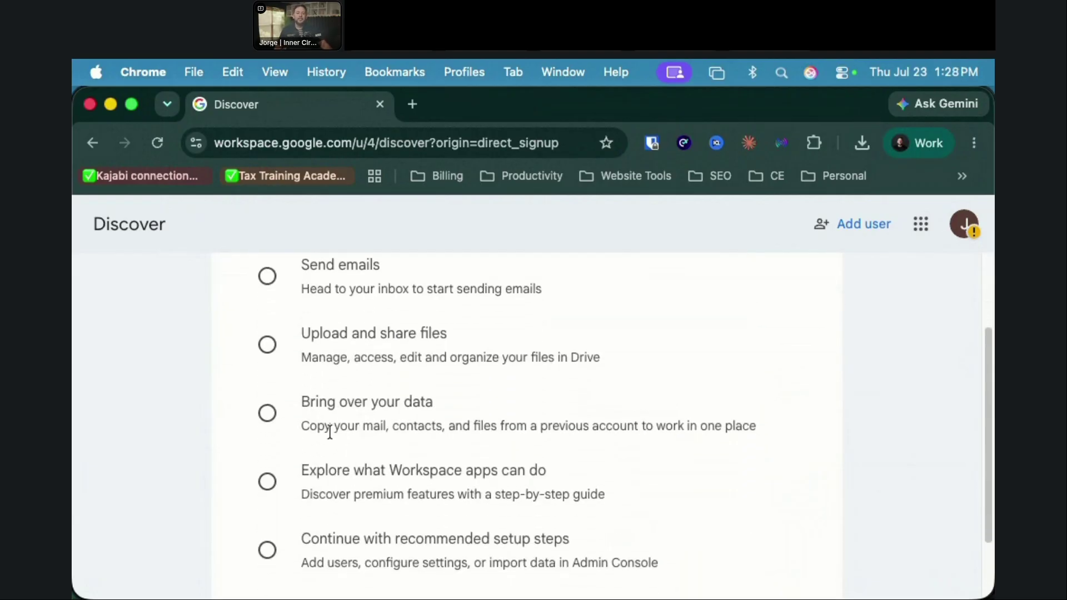
scroll(355, 428, "down", 1)
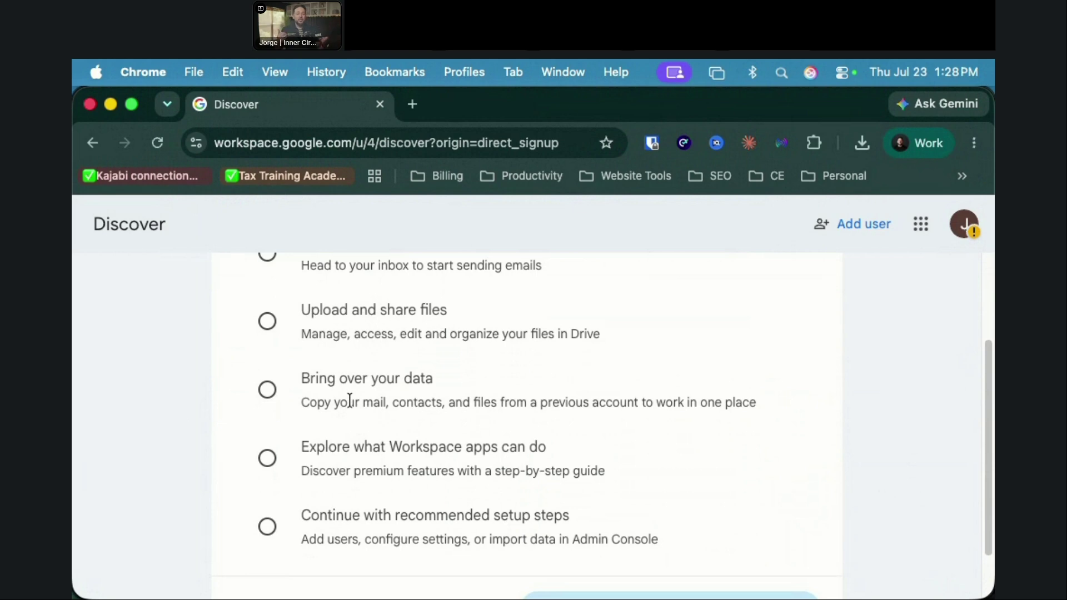
scroll(356, 403, "down", 2)
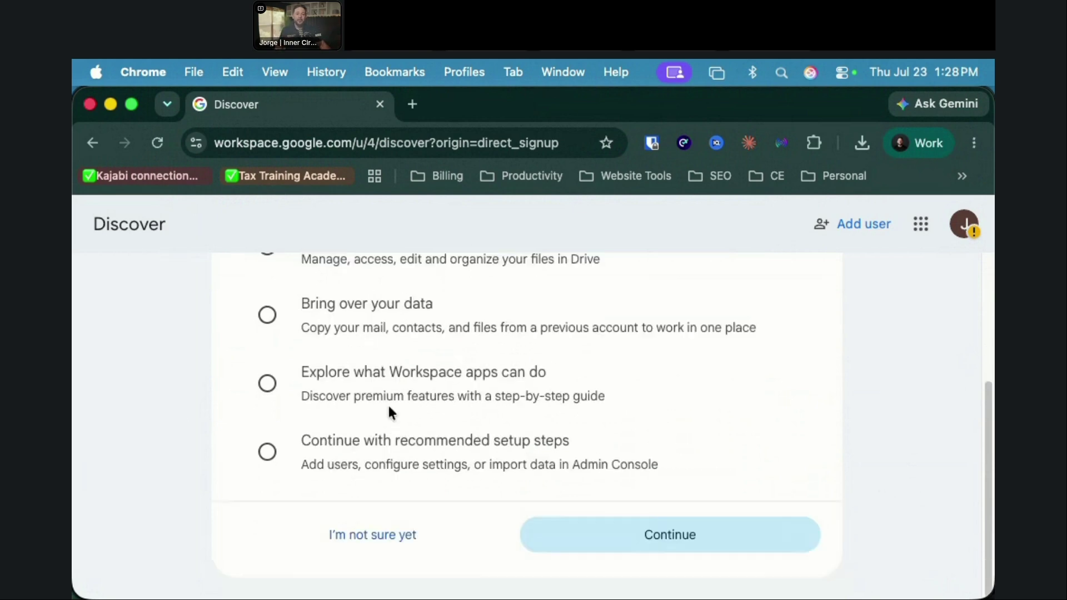
Step: Advance to the setup question about which apps are already in use
left_click(578, 525)
scroll(577, 490, "up", 2)
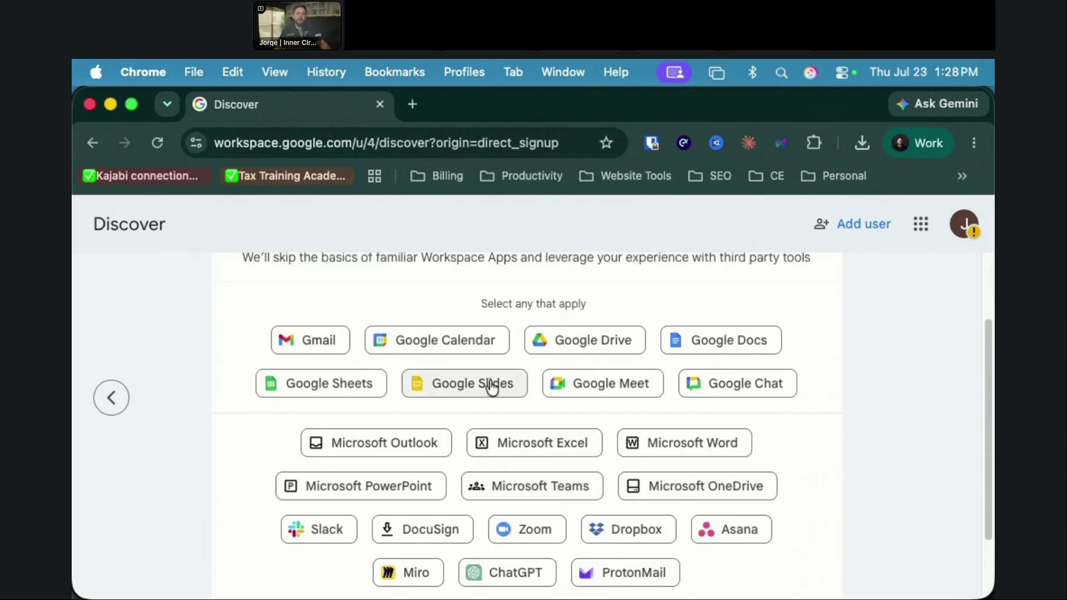
scroll(602, 368, "up", 1)
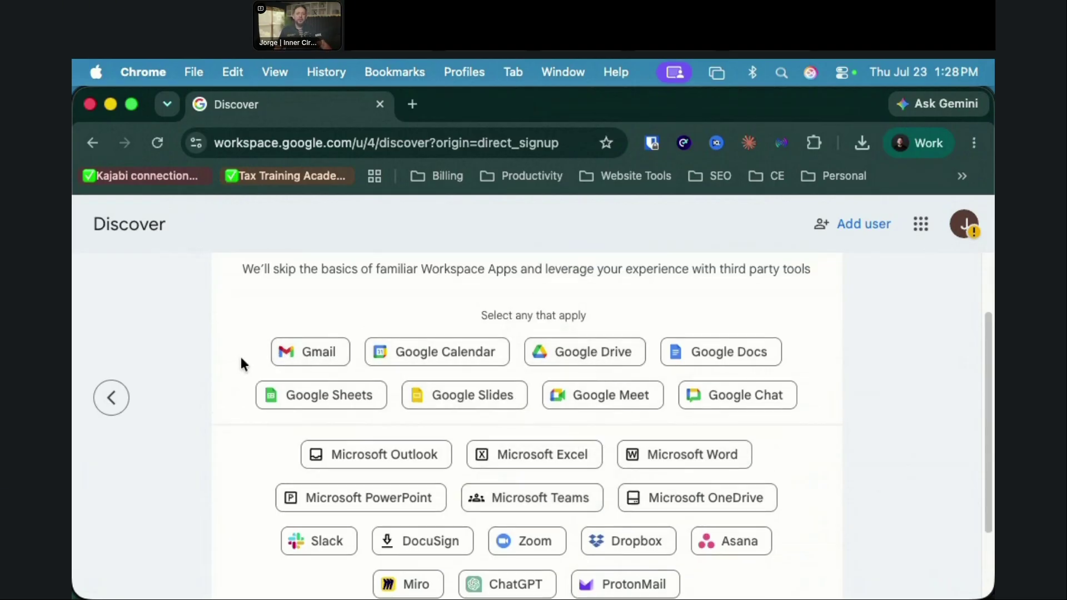
scroll(275, 356, "up", 4)
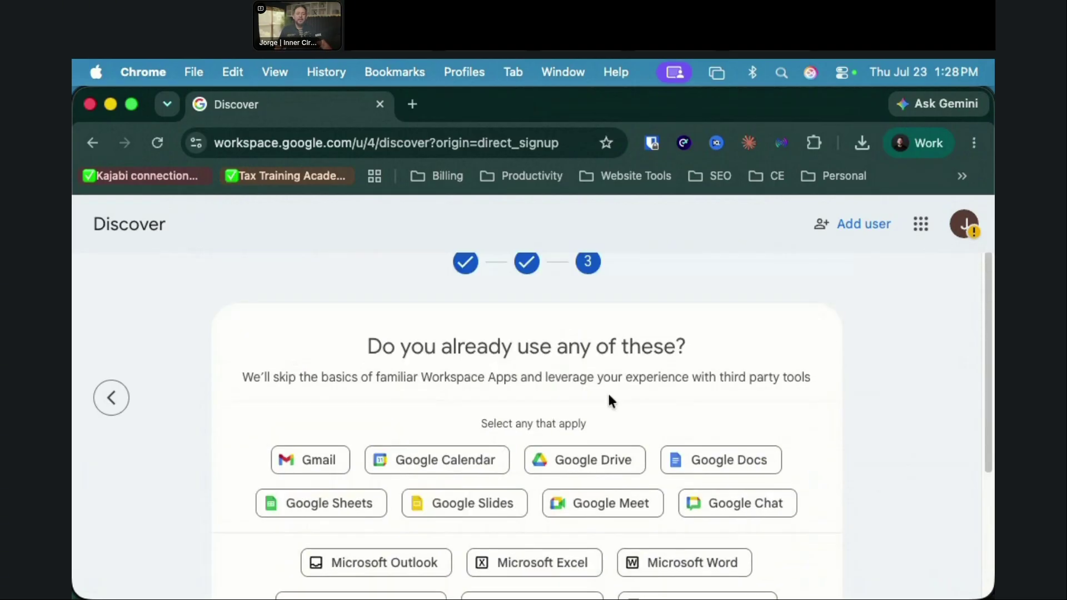
scroll(609, 395, "down", 1)
Step: Mark Gmail, Google Calendar and Google Drive as already used and submit
left_click(308, 449)
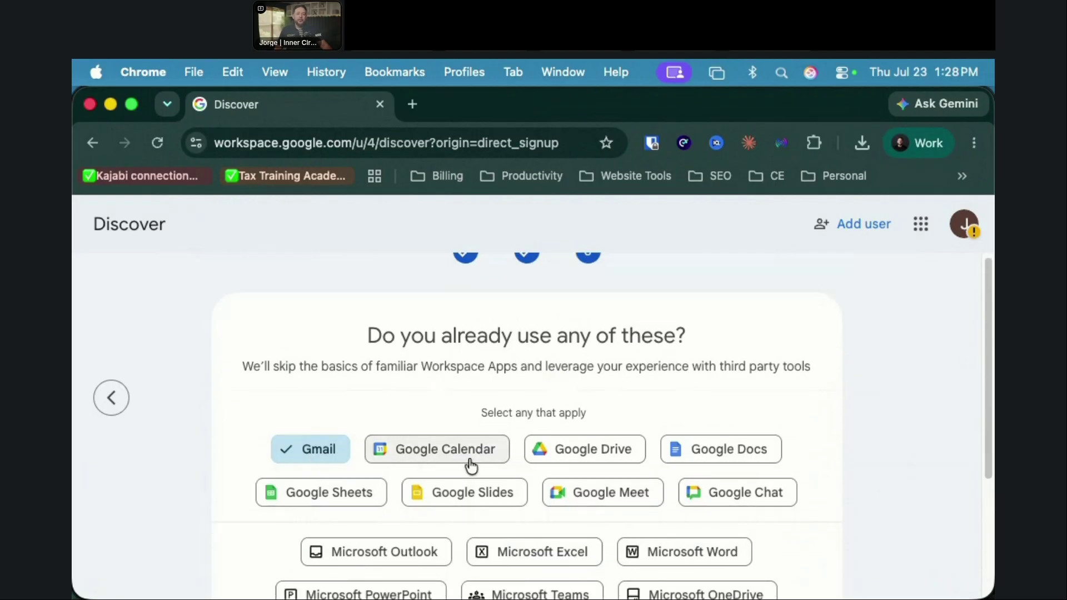
left_click(472, 462)
left_click(578, 445)
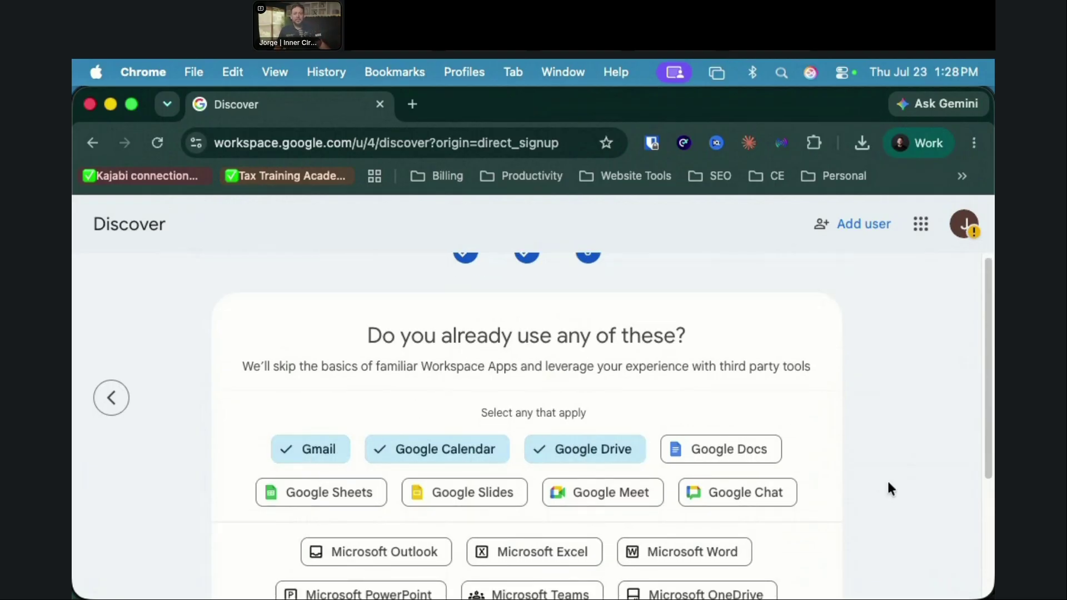
scroll(805, 498, "up", 1)
scroll(804, 496, "down", 5)
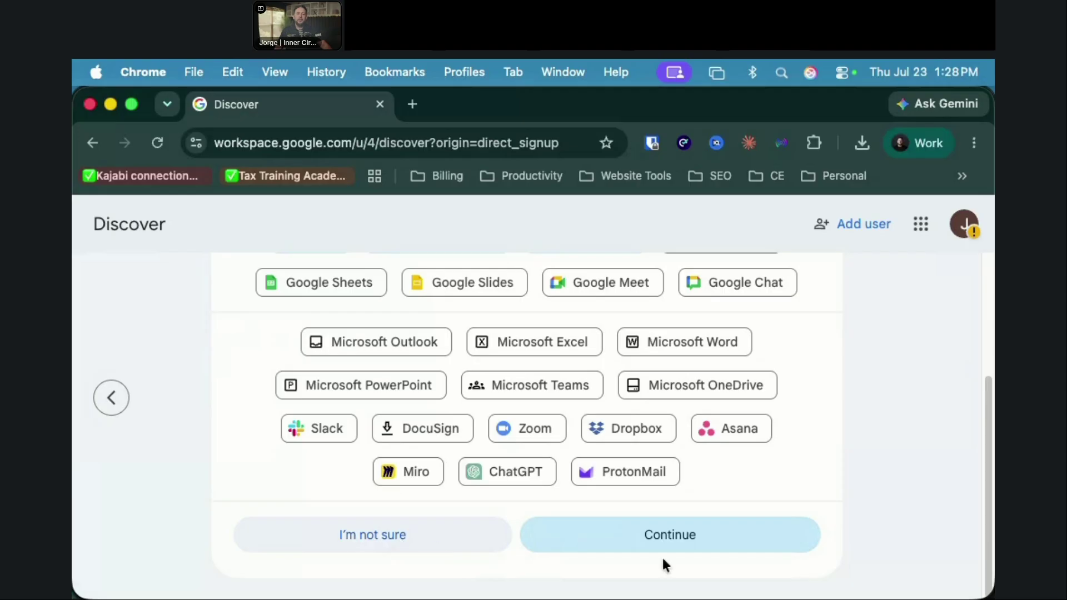
left_click(736, 547)
scroll(564, 450, "right", 3)
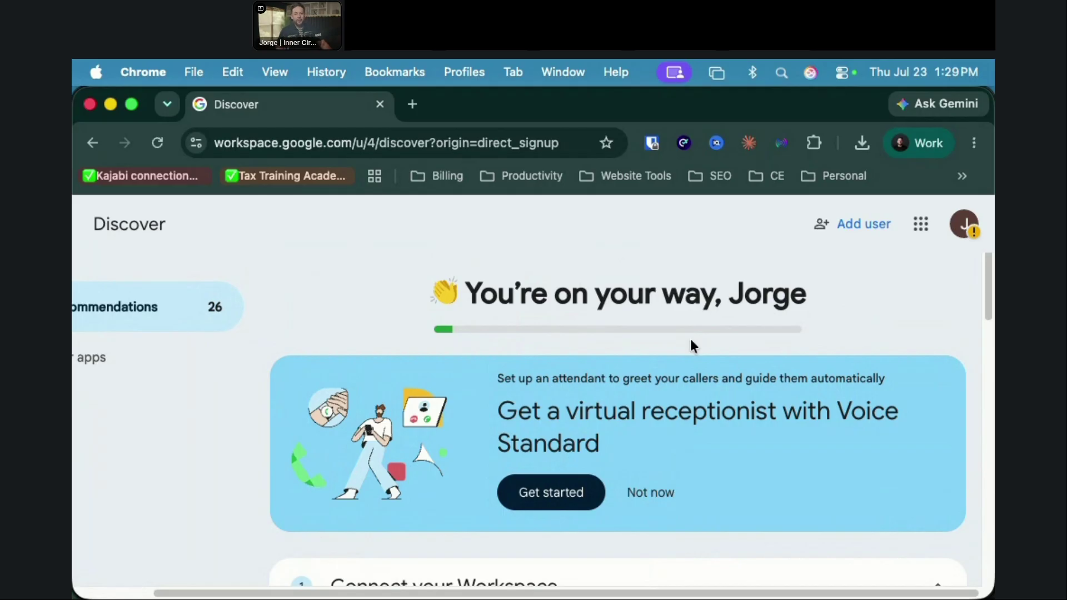
scroll(750, 372, "down", 1)
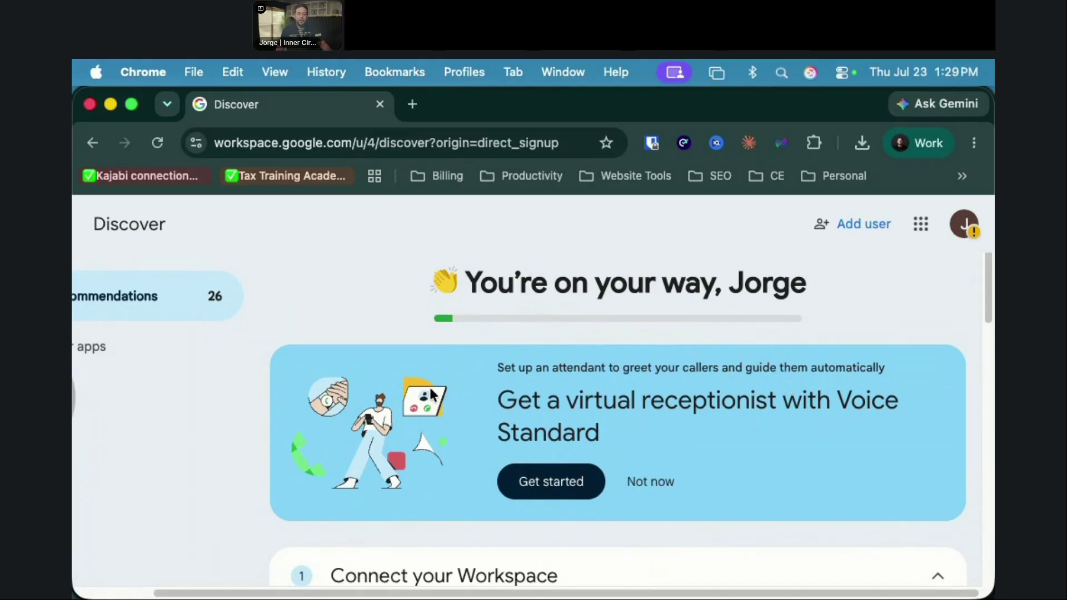
scroll(431, 396, "right", 5)
scroll(297, 336, "left", 5)
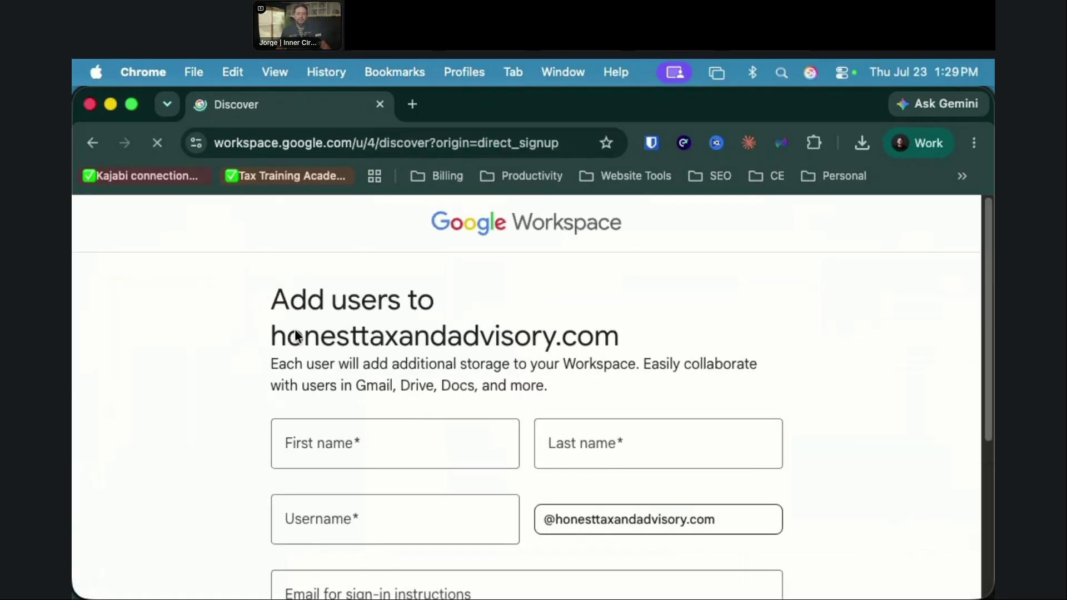
scroll(453, 418, "right", 3)
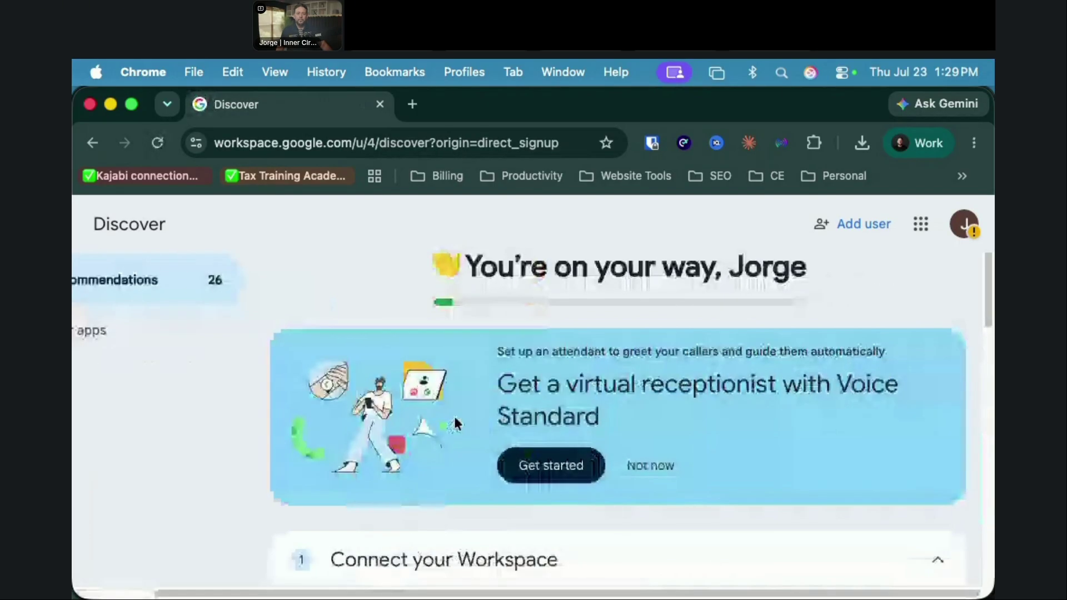
scroll(455, 414, "down", 5)
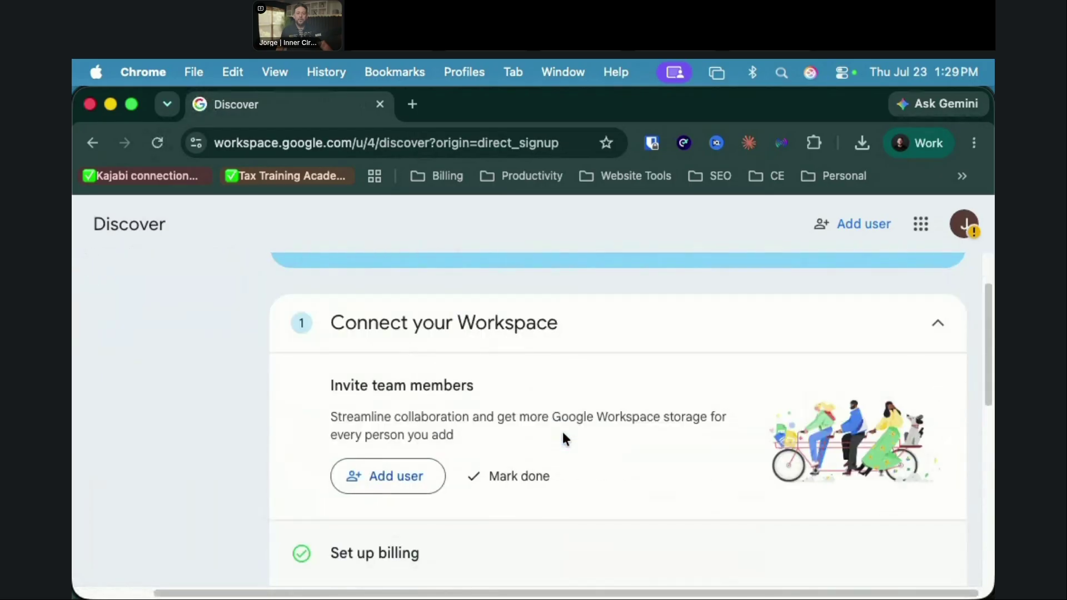
scroll(564, 439, "down", 8)
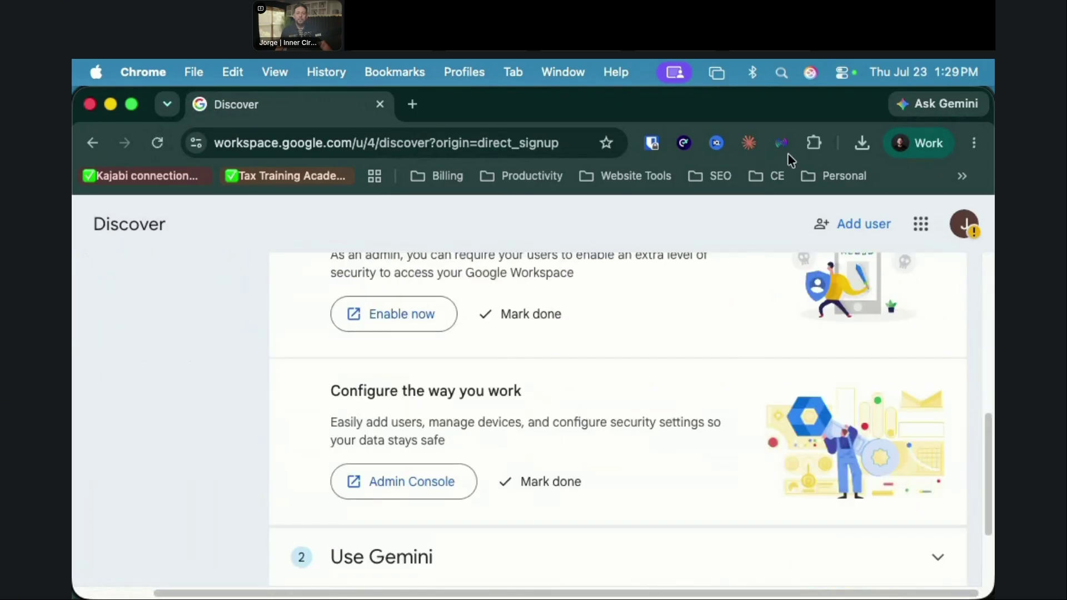
scroll(639, 411, "down", 3)
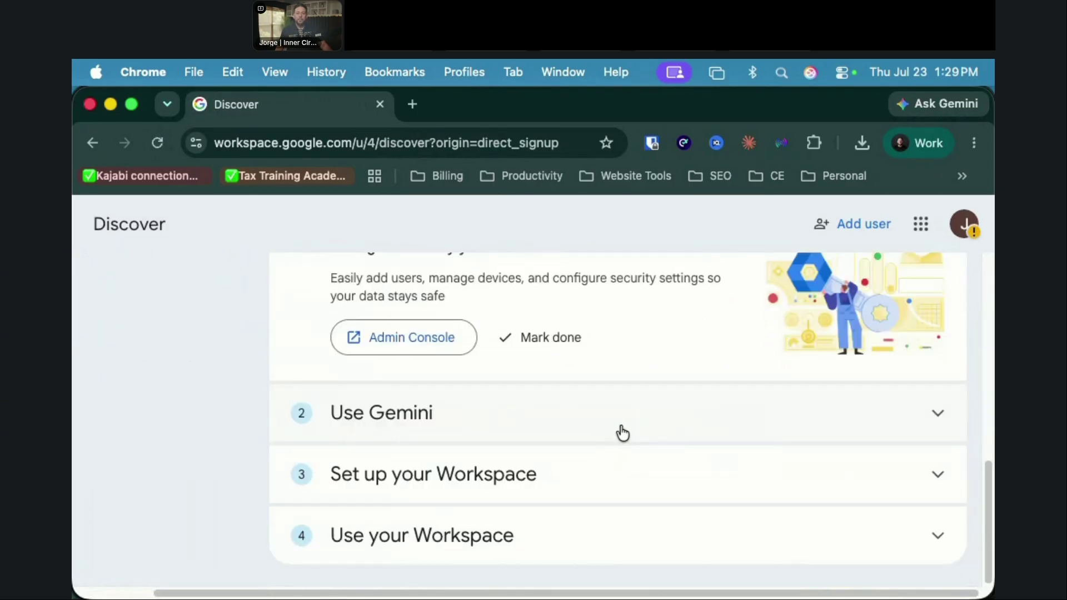
scroll(555, 423, "up", 1)
scroll(545, 424, "up", 2)
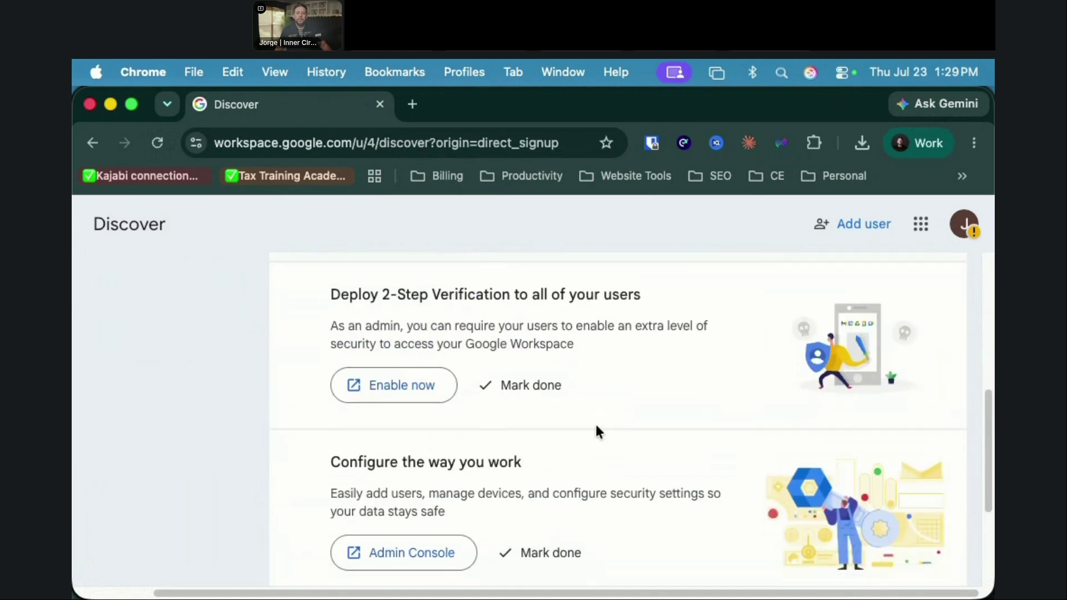
scroll(478, 383, "down", 1)
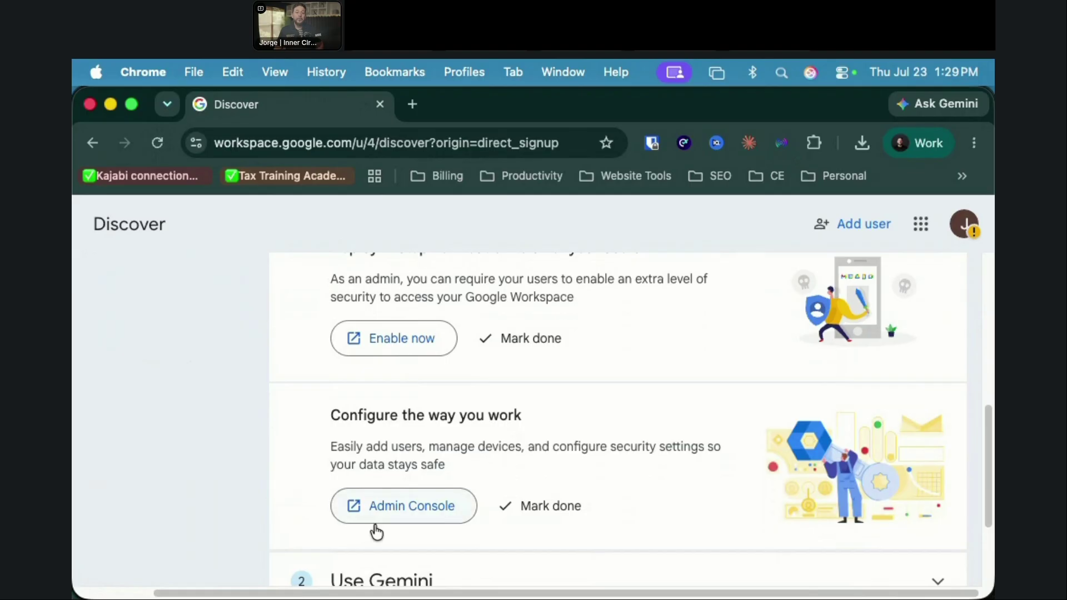
Step: Open the Admin console in a new tab and launch the Gemini setup assistant
left_click(399, 522)
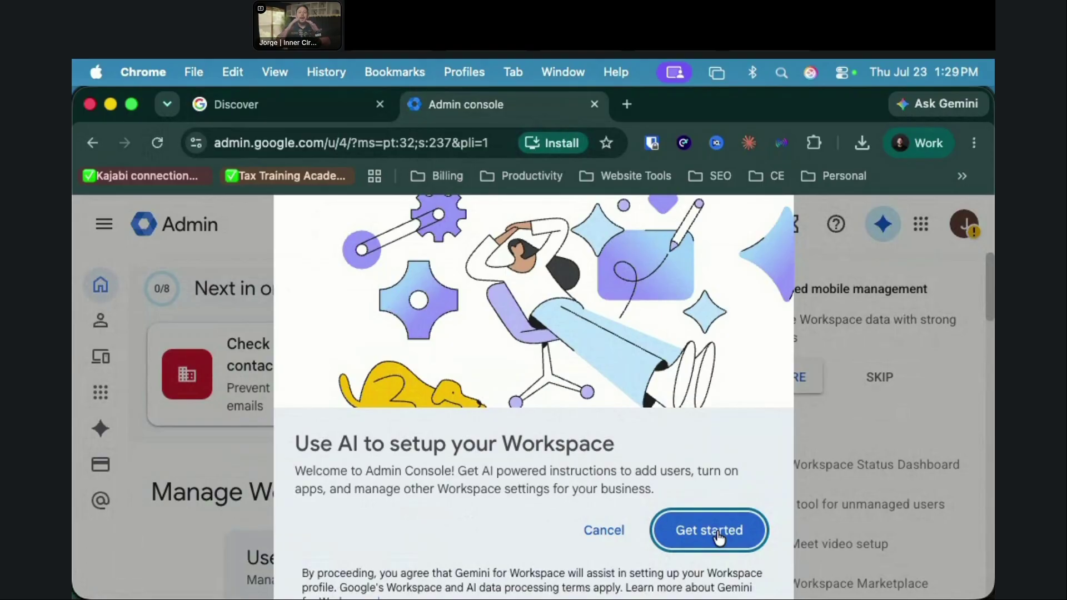
left_click(719, 537)
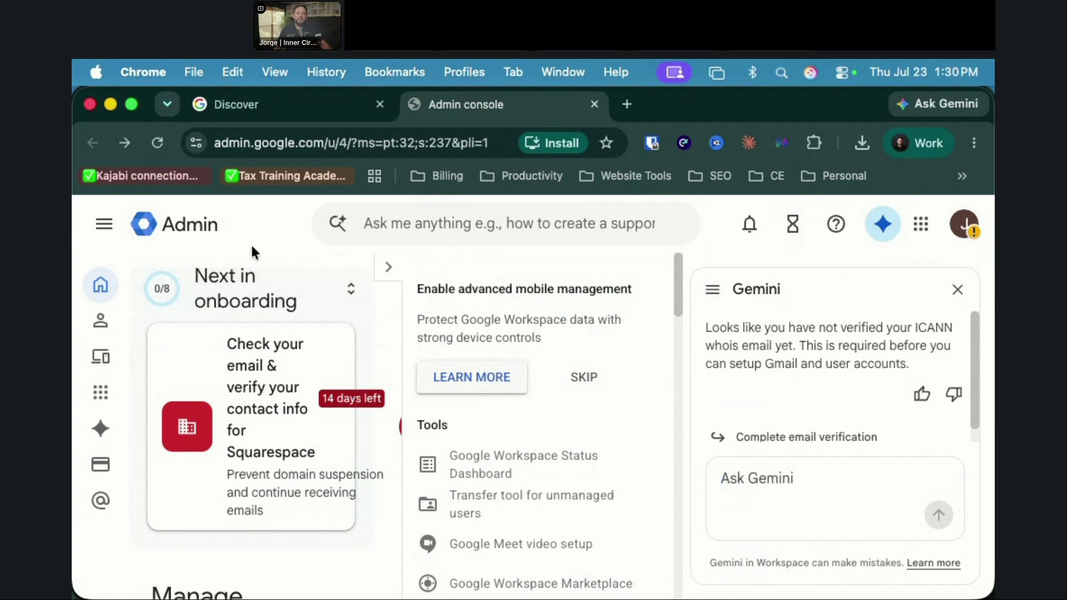
Step: Go to Directory > Users, close the Gemini panel, and open the Add new user form
left_click(100, 322)
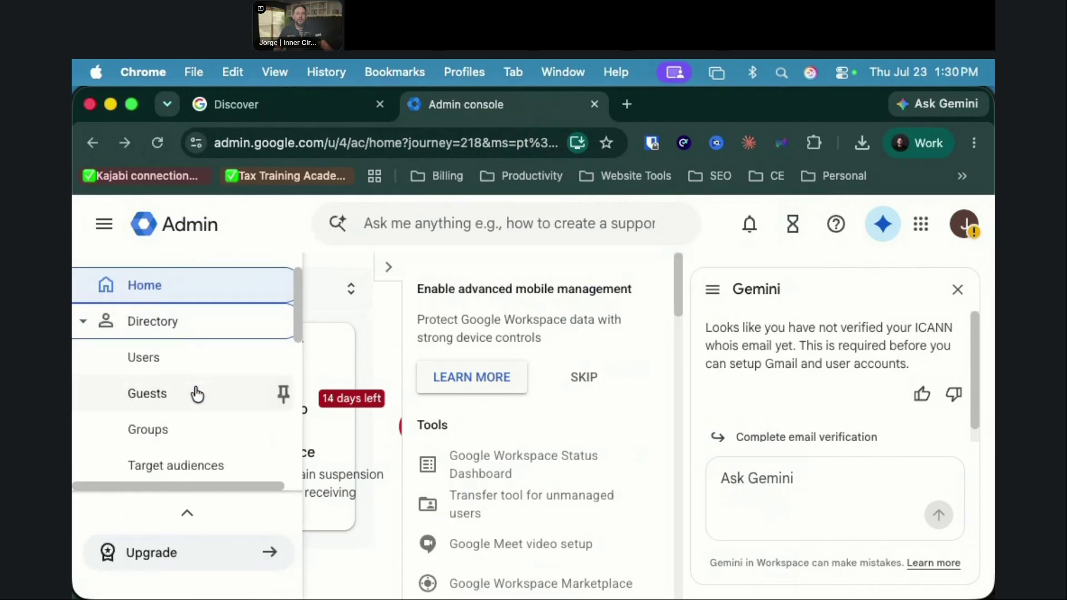
left_click(166, 270)
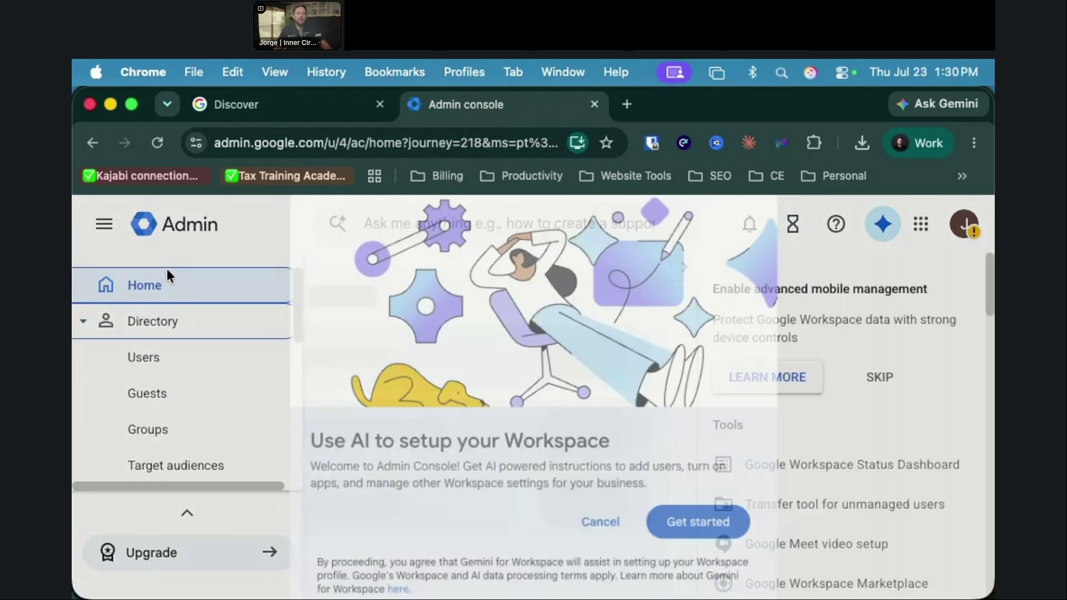
left_click(603, 534)
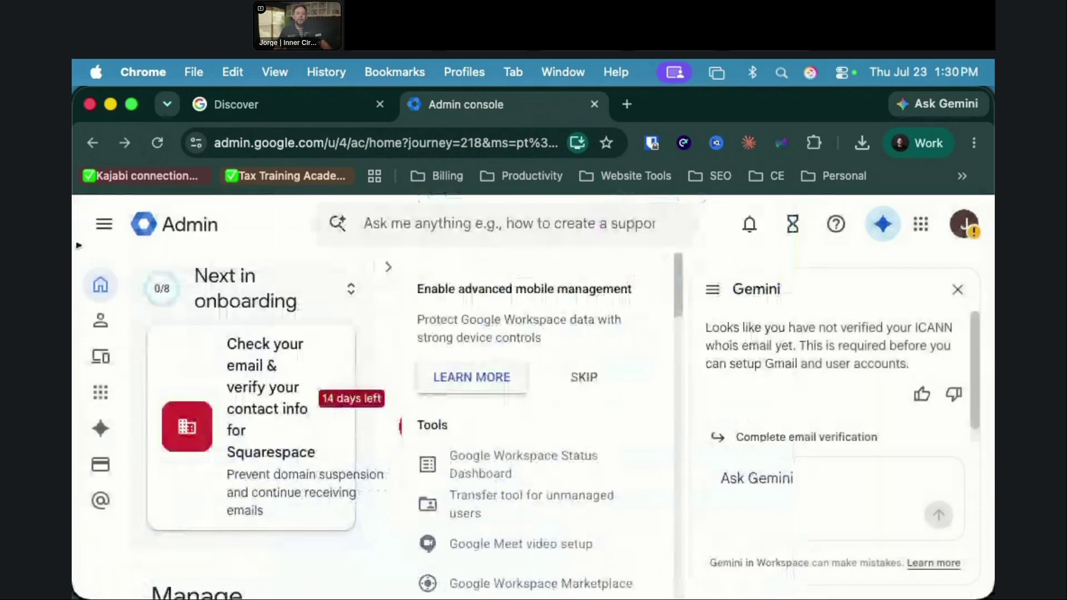
left_click(100, 318)
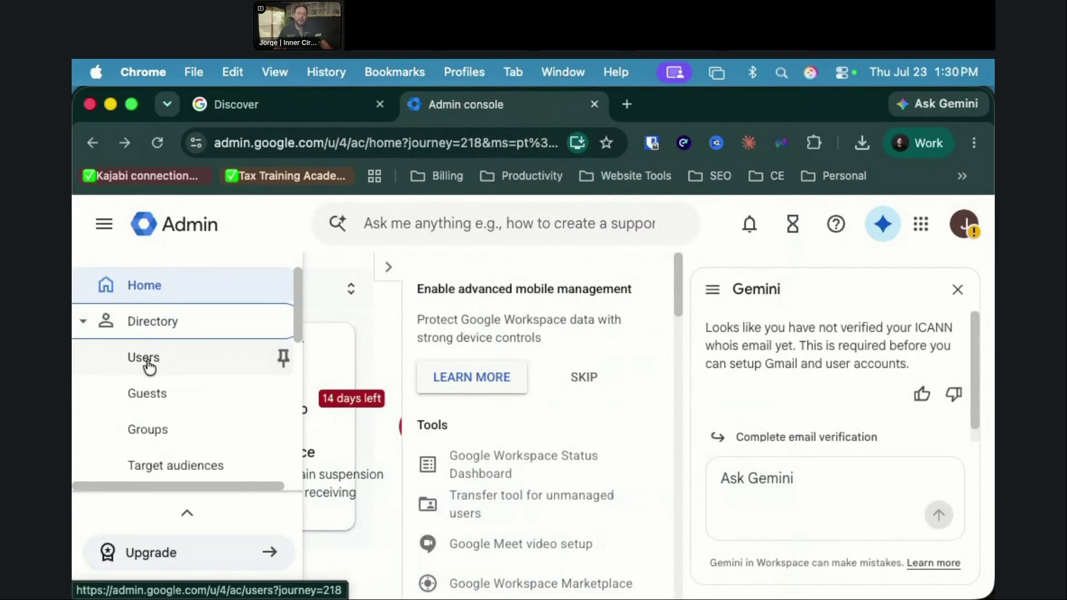
left_click(146, 358)
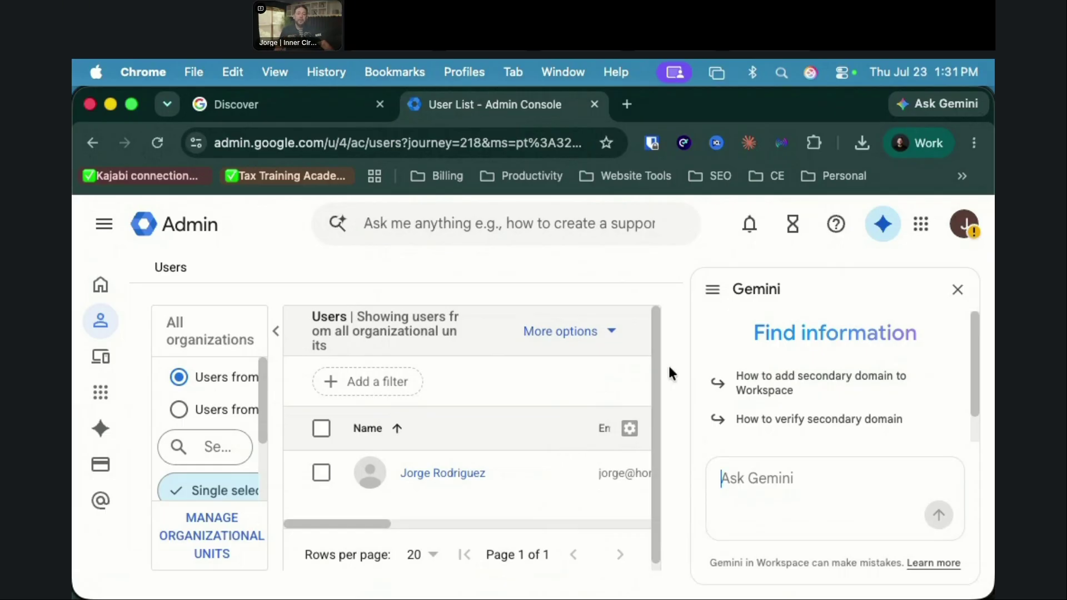
left_click(958, 291)
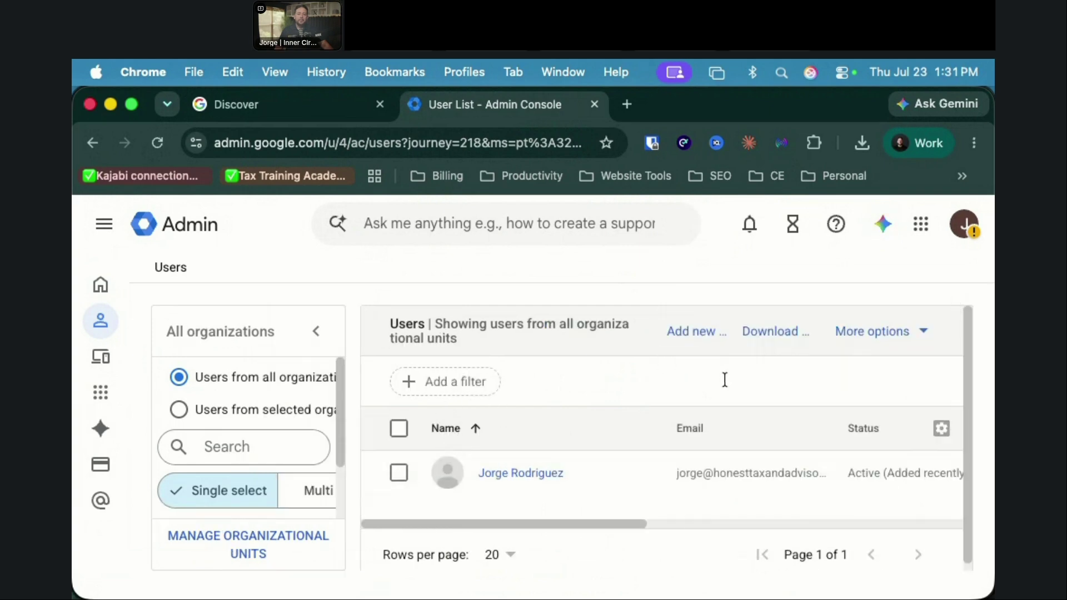
left_click(691, 334)
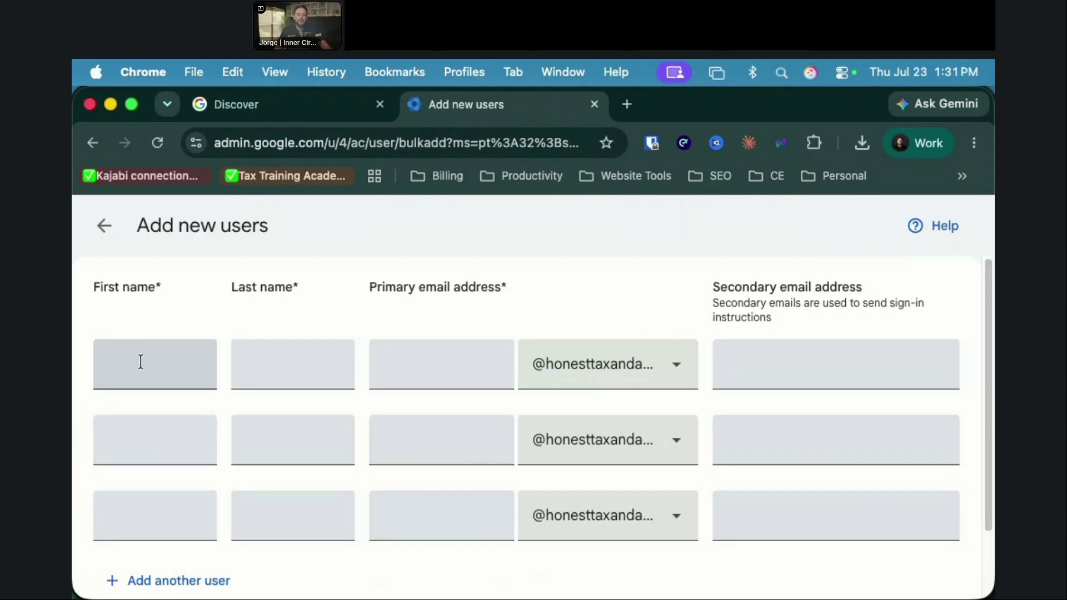
Step: Enter the new user's first name in the add-users form
left_click(145, 358)
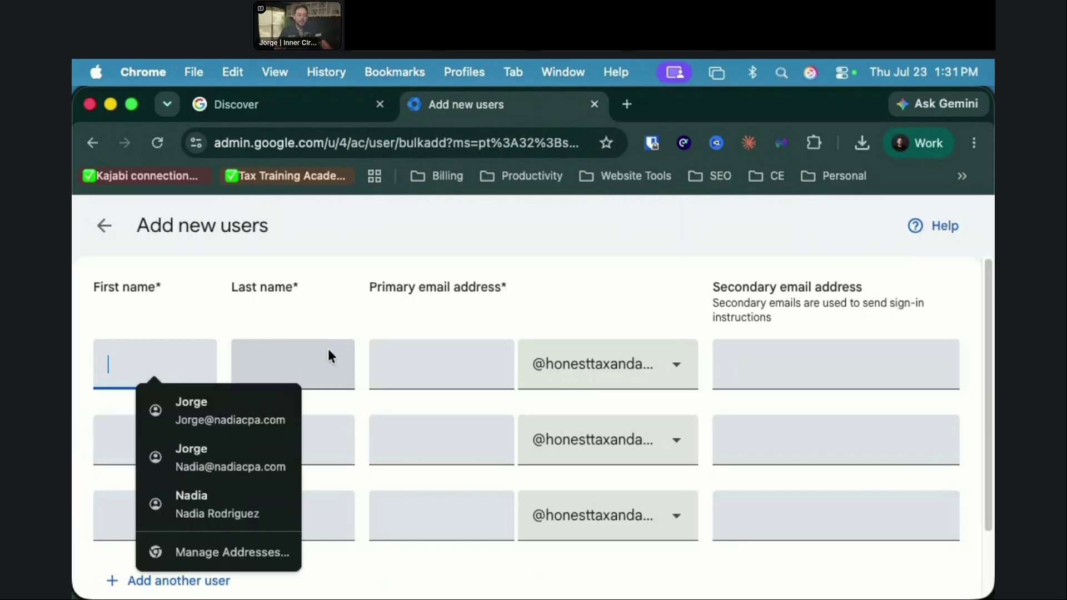
left_click(432, 355)
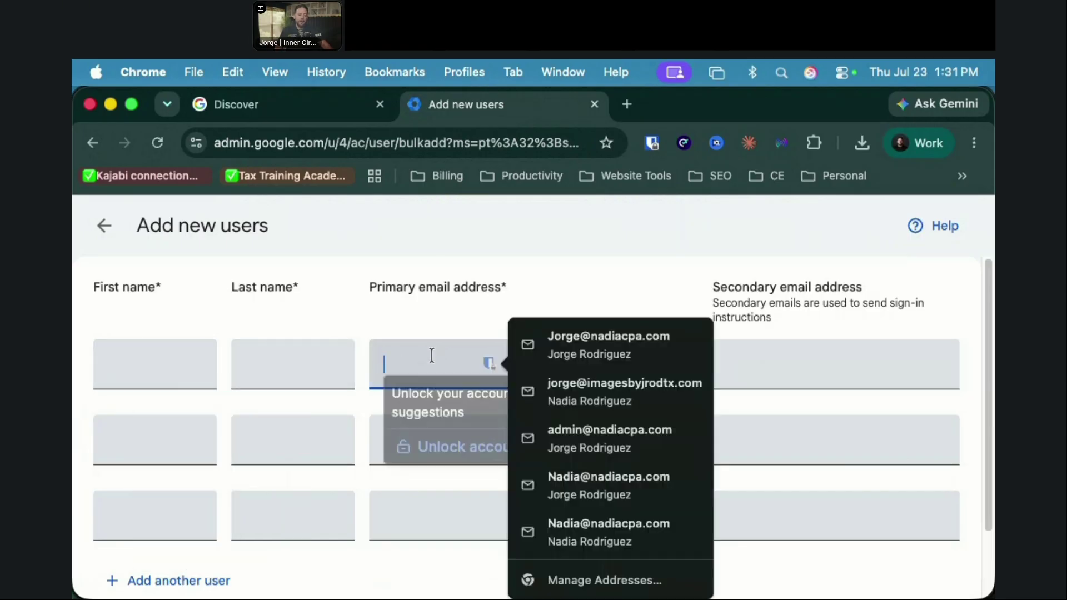
left_click(172, 357)
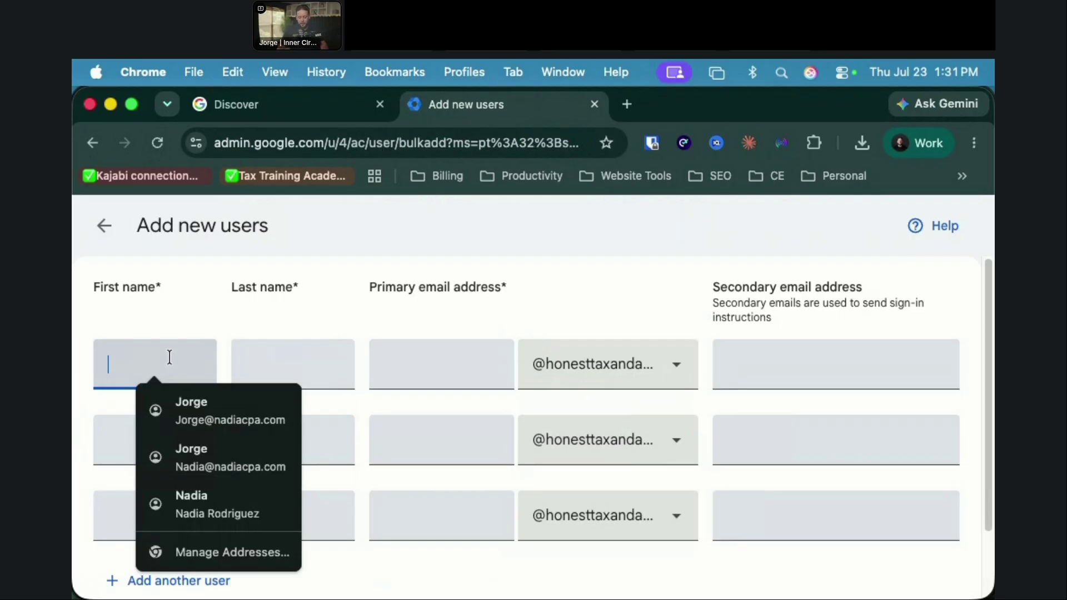
type("jorge")
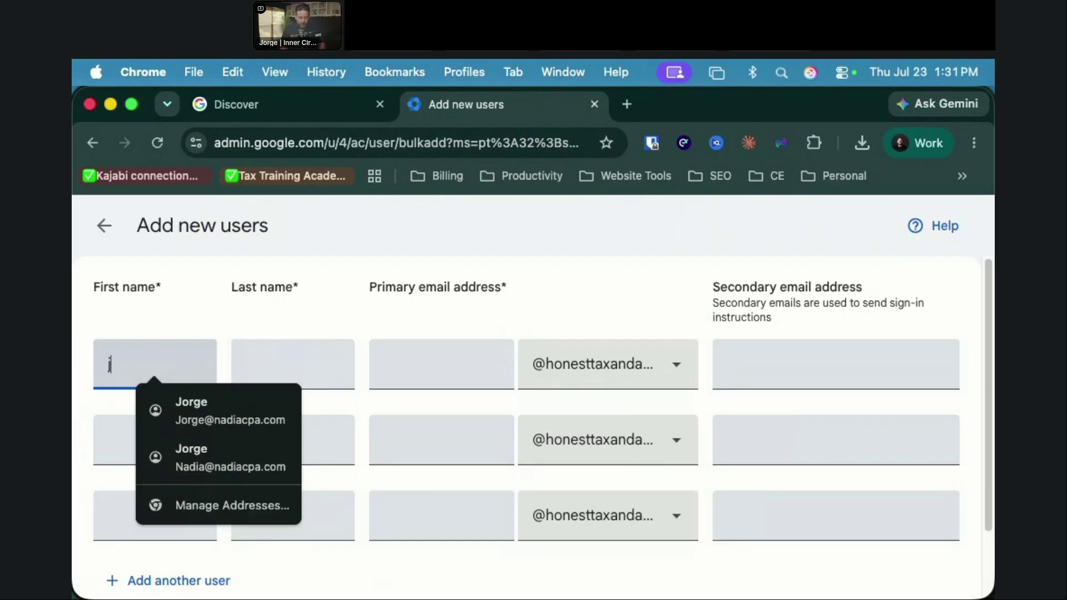
key("BackSpace")
key("BackSpace")
key("BackSpace")
key("BackSpace")
key("BackSpace")
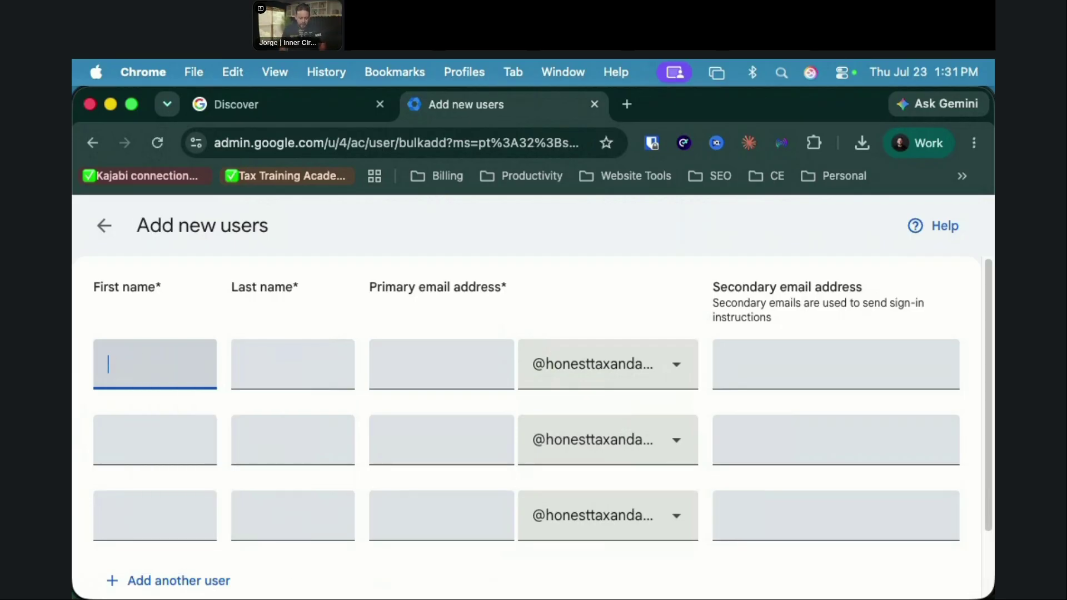
type("Ro")
key("BackSpace")
key("BackSpace")
type("Jroj")
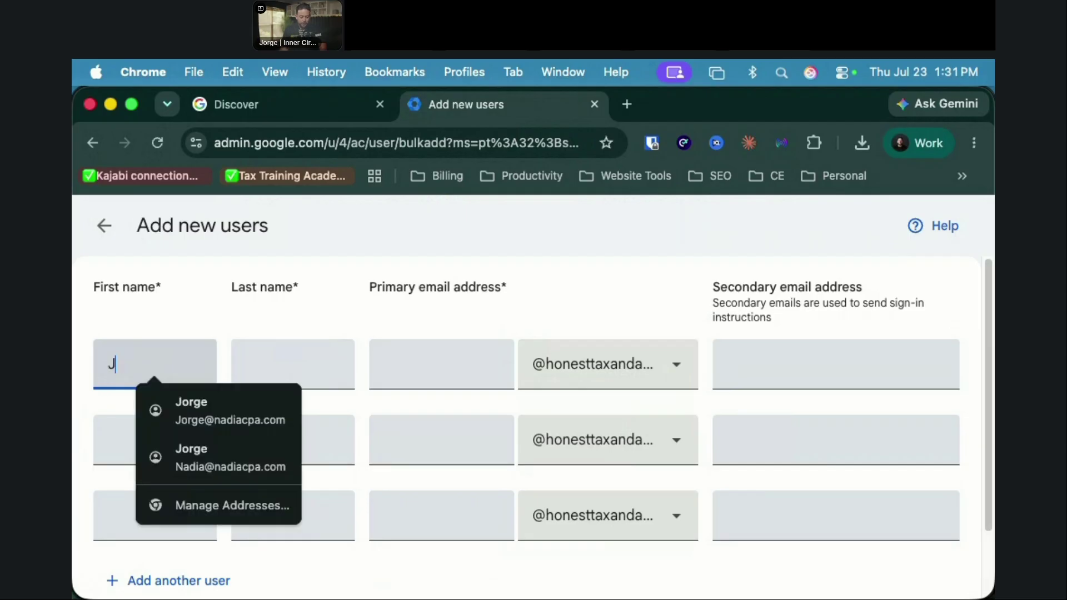
key("BackSpace")
key("BackSpace")
key("BackSpace")
type("Rod")
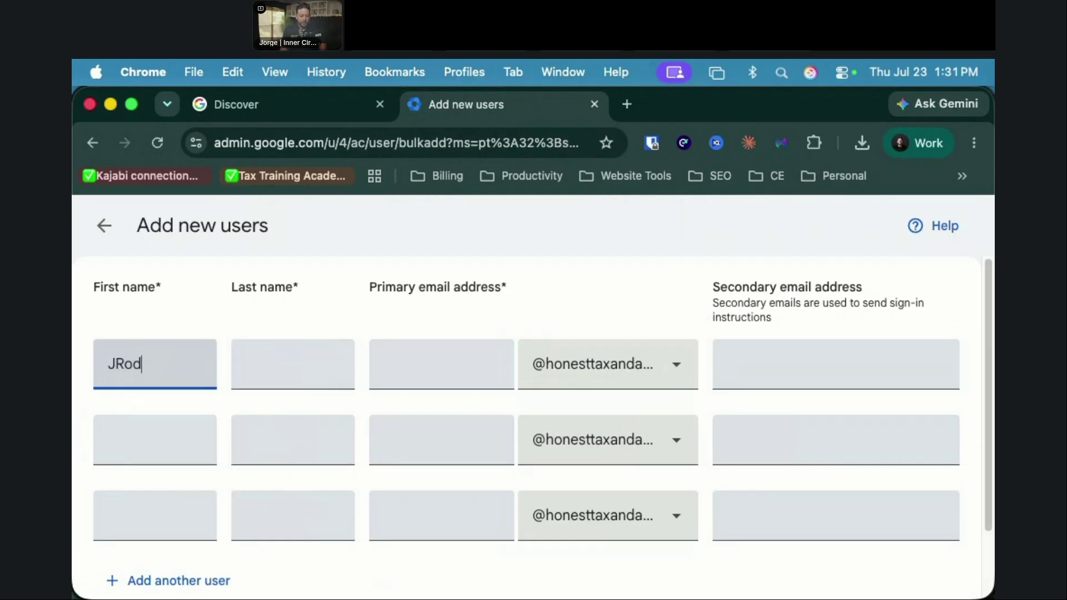
Step: Add the last name, keep the honesttaxandadvisory.com email domain, and return to the Users list
left_click(285, 382)
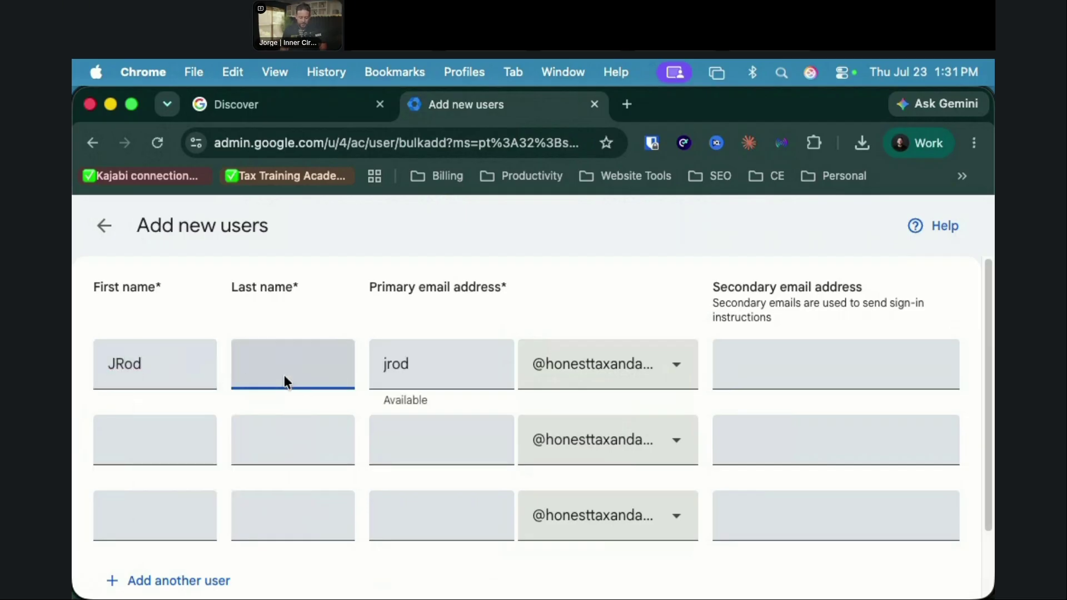
type("Rod")
left_click(421, 364)
left_click_drag(421, 363, 365, 368)
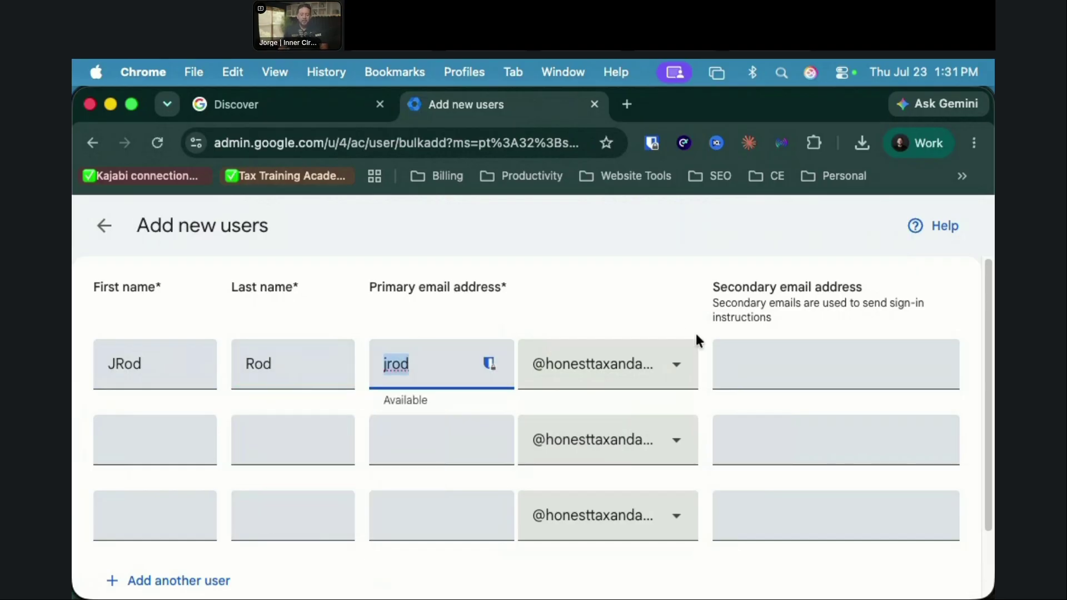
left_click(660, 364)
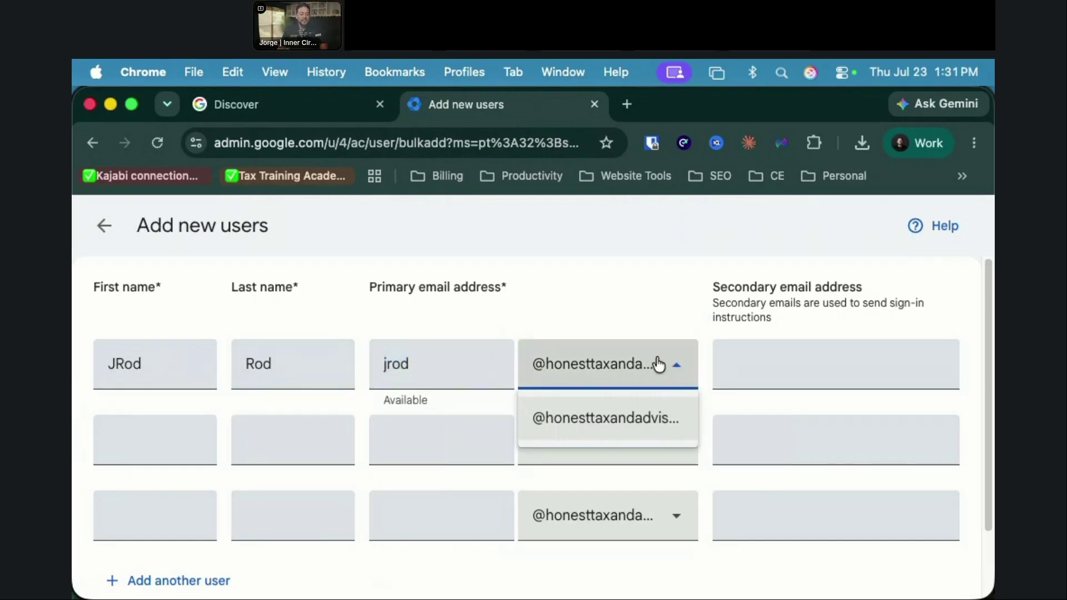
left_click(786, 363)
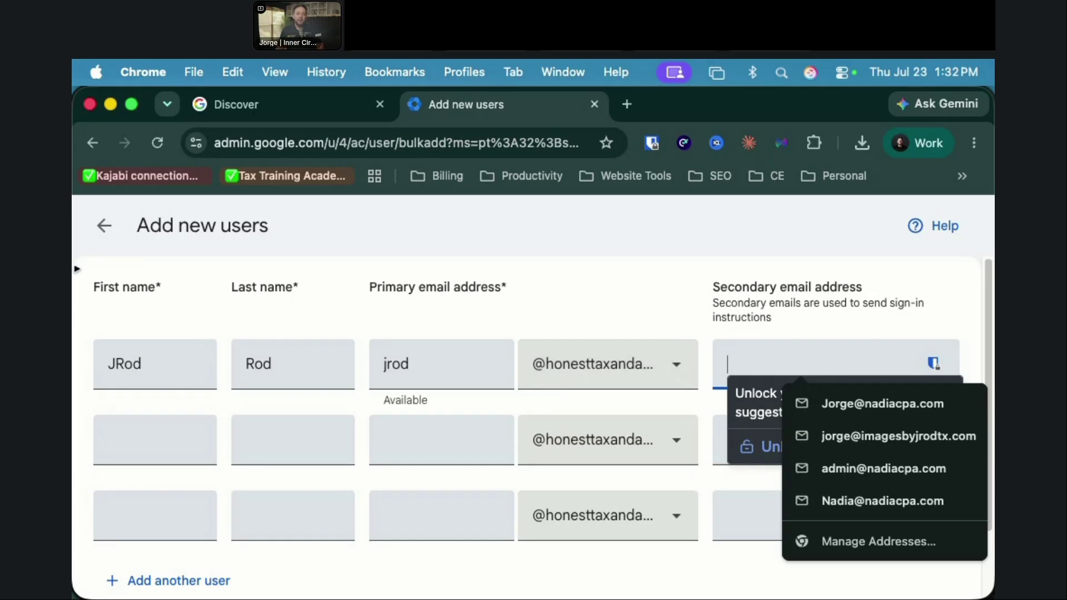
left_click(104, 226)
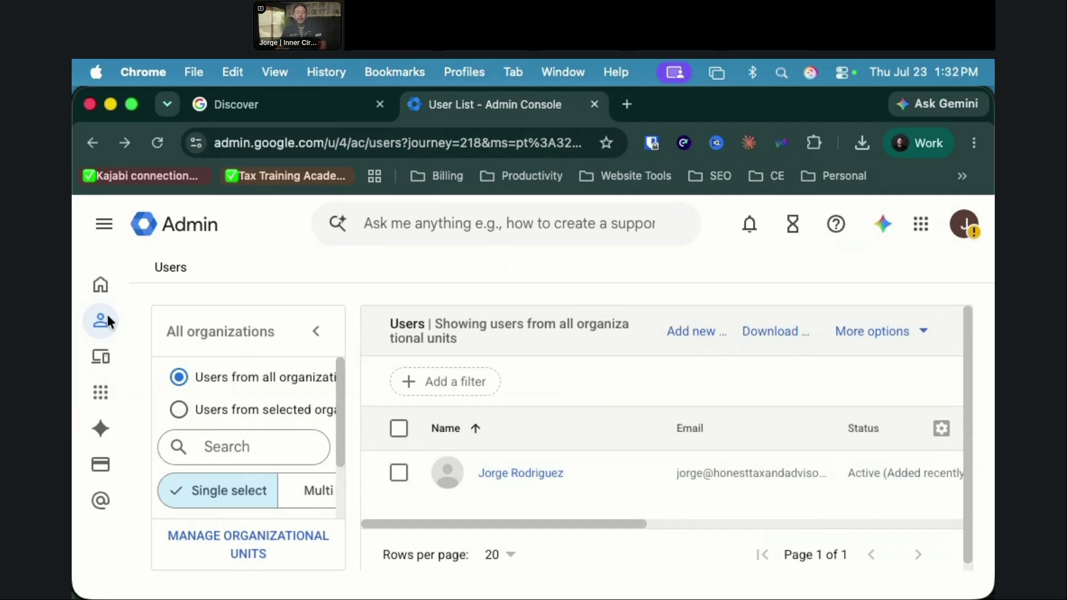
mouse_move(107, 321)
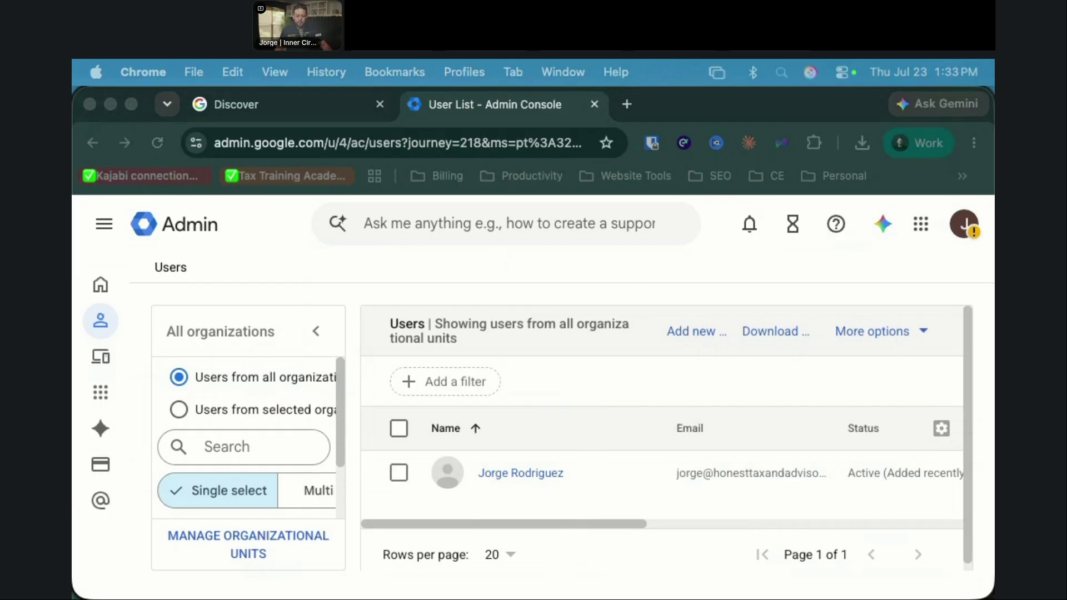
Step: Page the Acrobat setup guide to slide 18, 'Add an alias in two minutes', then return to Chrome
key("super+Tab")
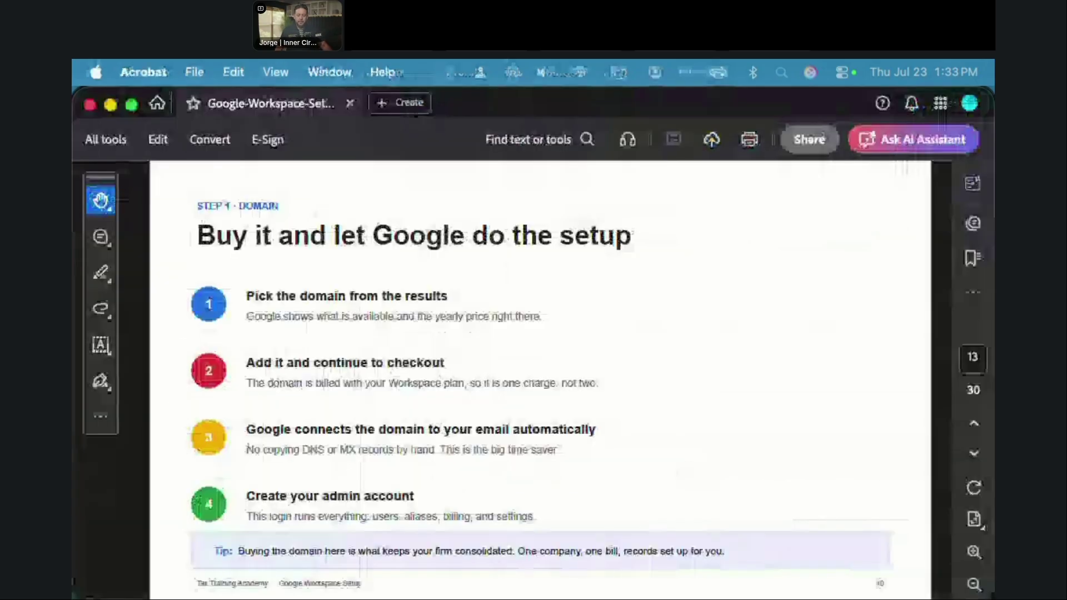
key("Down")
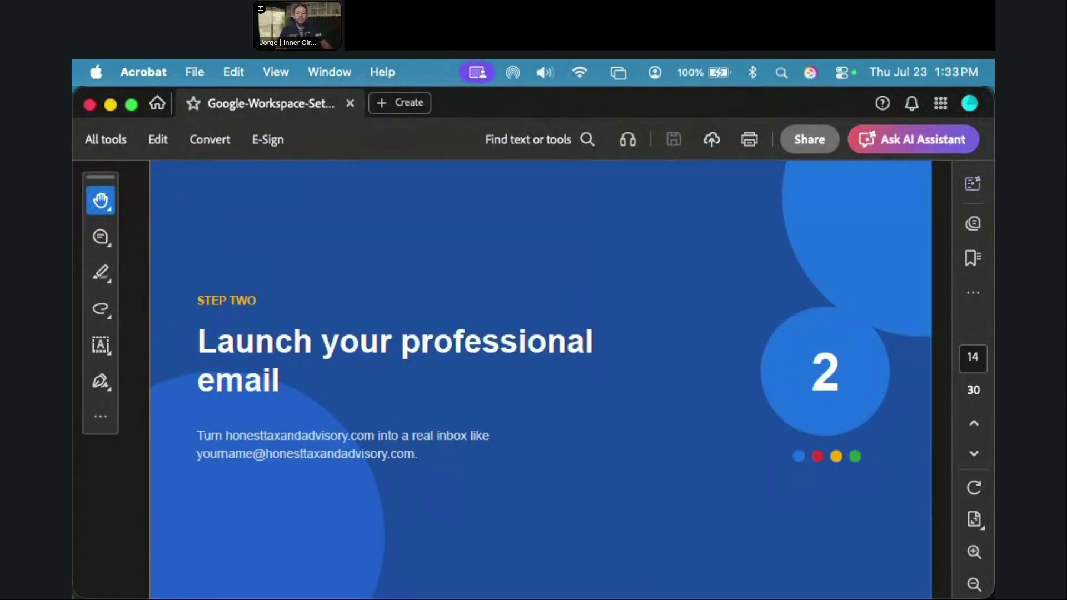
key("Down")
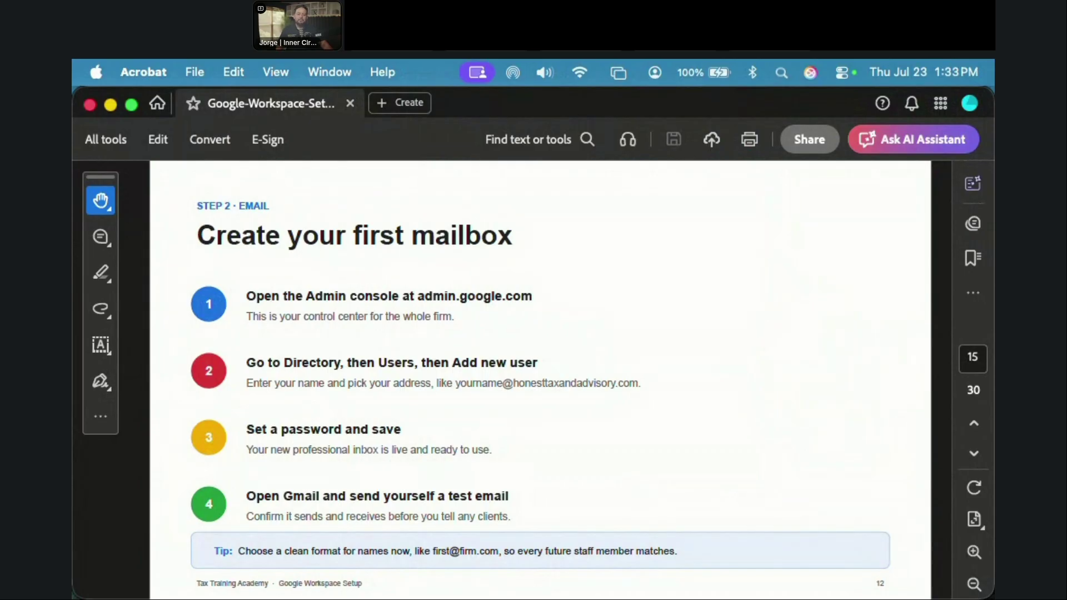
key("Down")
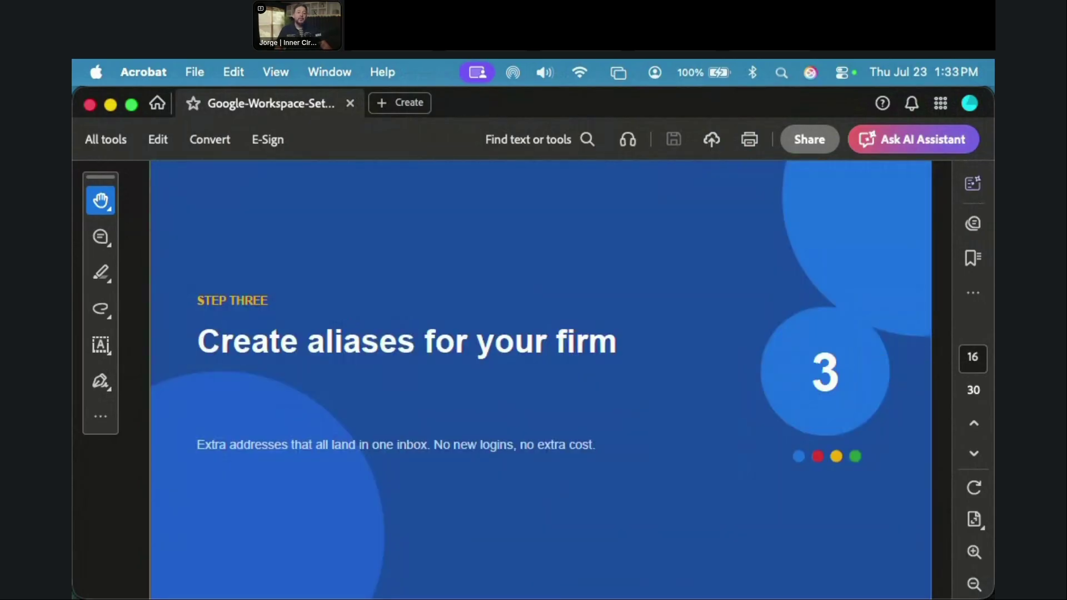
key("Down")
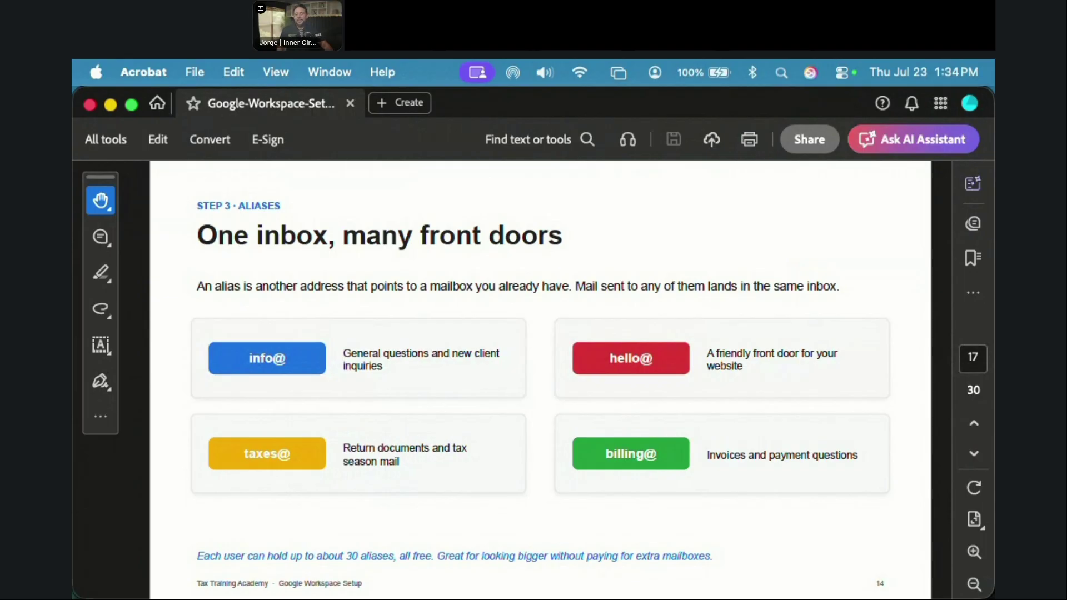
key("Right")
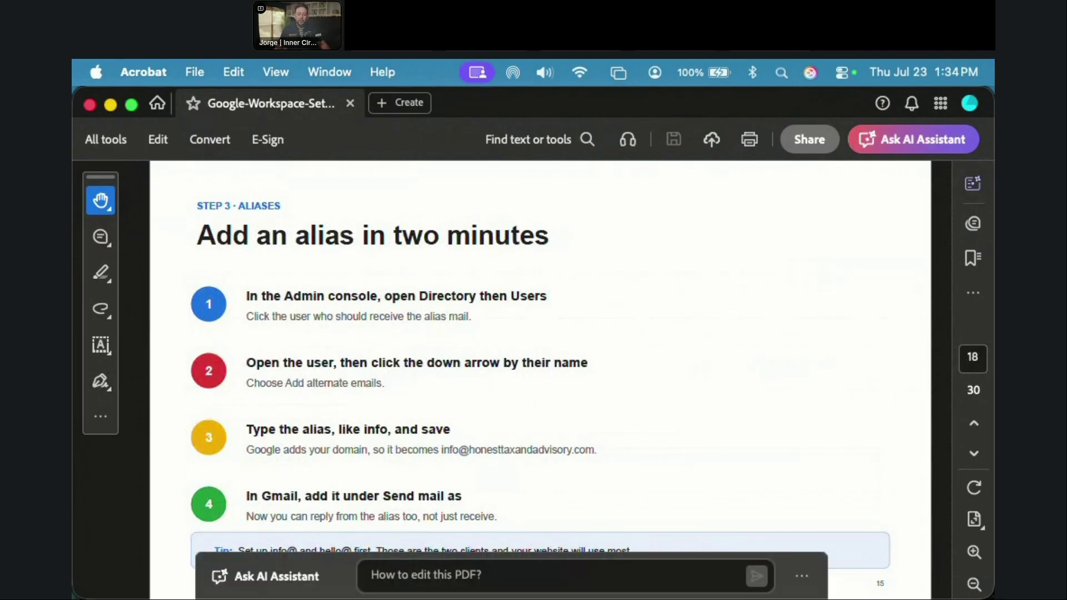
key("super+Tab")
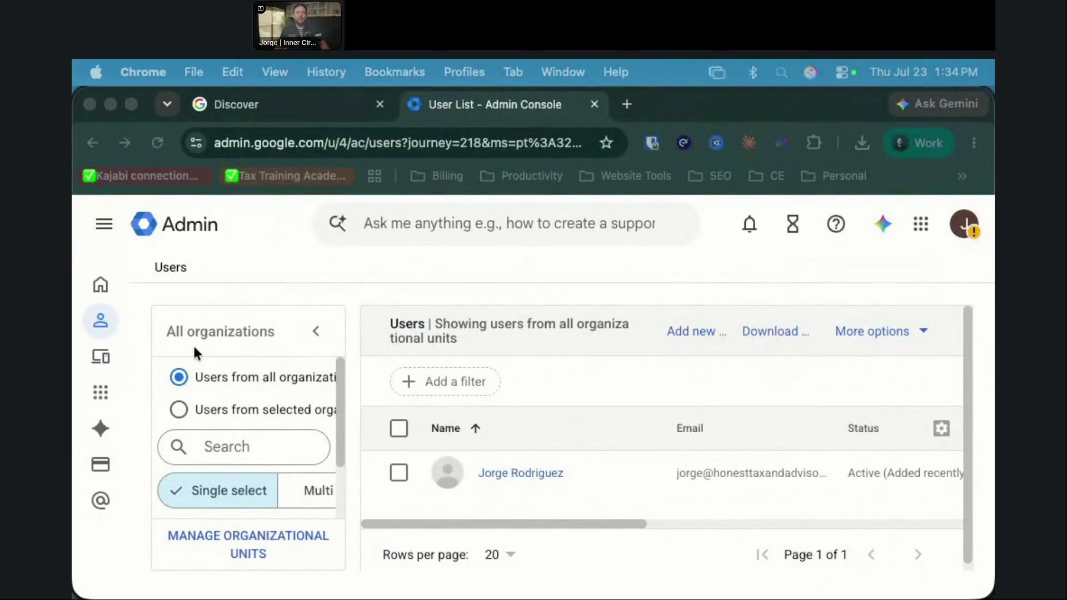
Step: Open the admin account's details page from Directory > Users
left_click(95, 322)
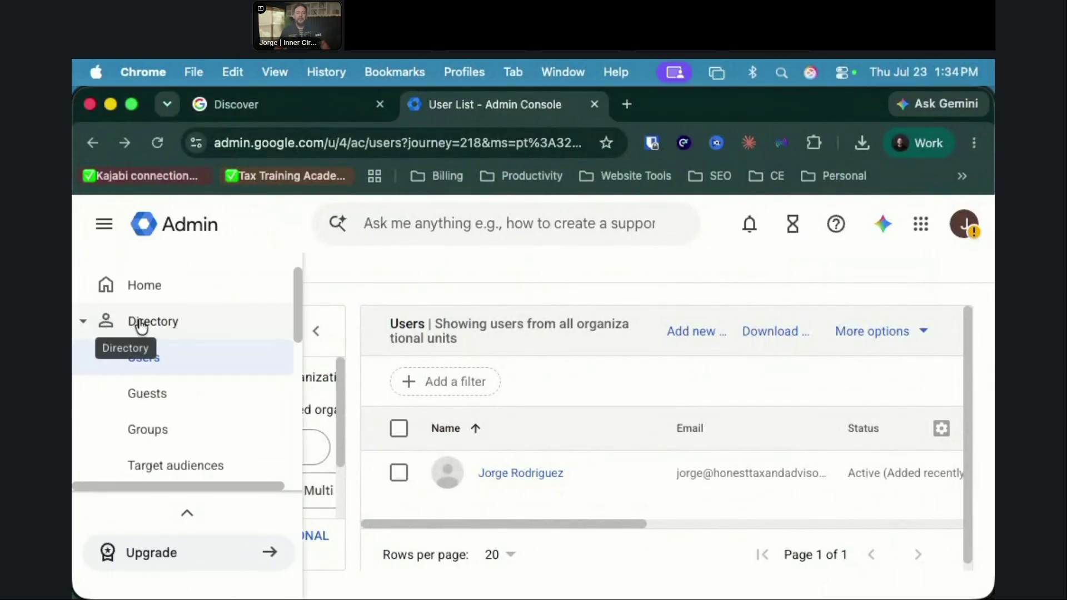
left_click(152, 358)
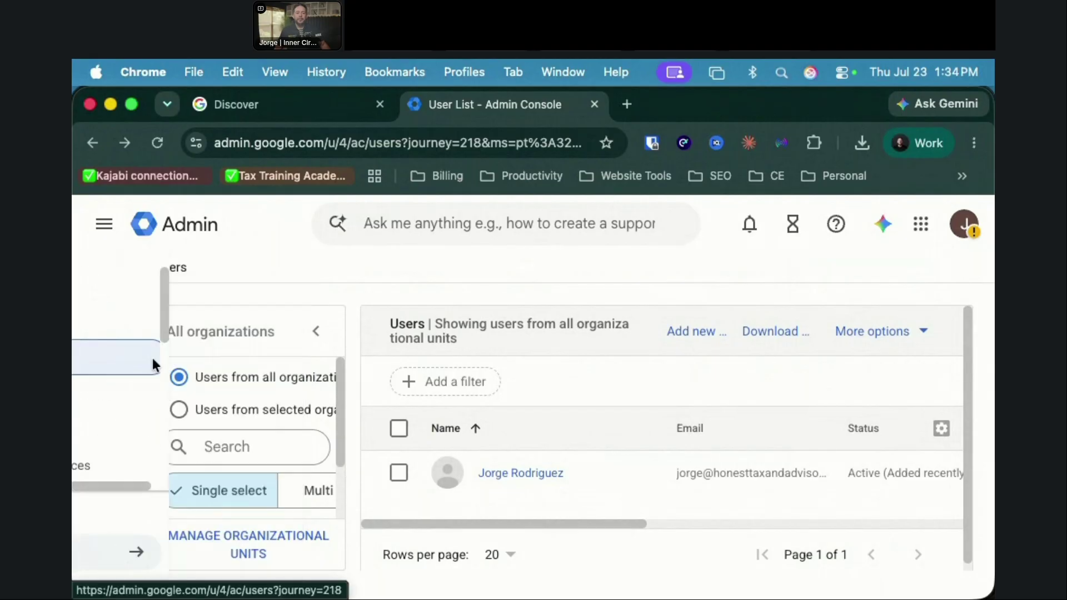
left_click(535, 475)
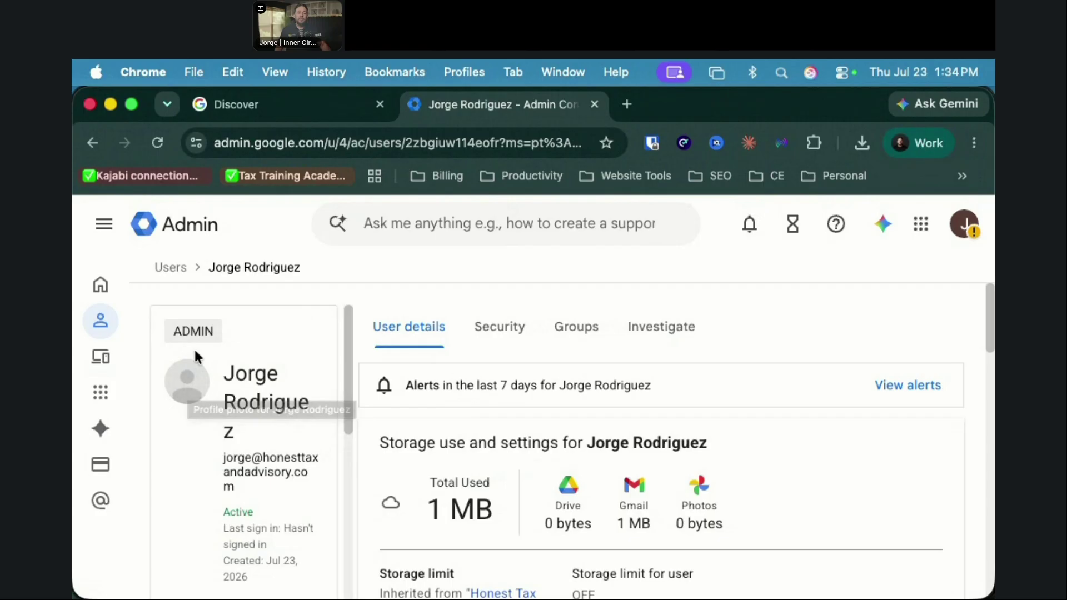
Step: Start adding alternate emails for the user and enter 'info' as the first alias
scroll(580, 393, "down", 1)
scroll(190, 429, "down", 3)
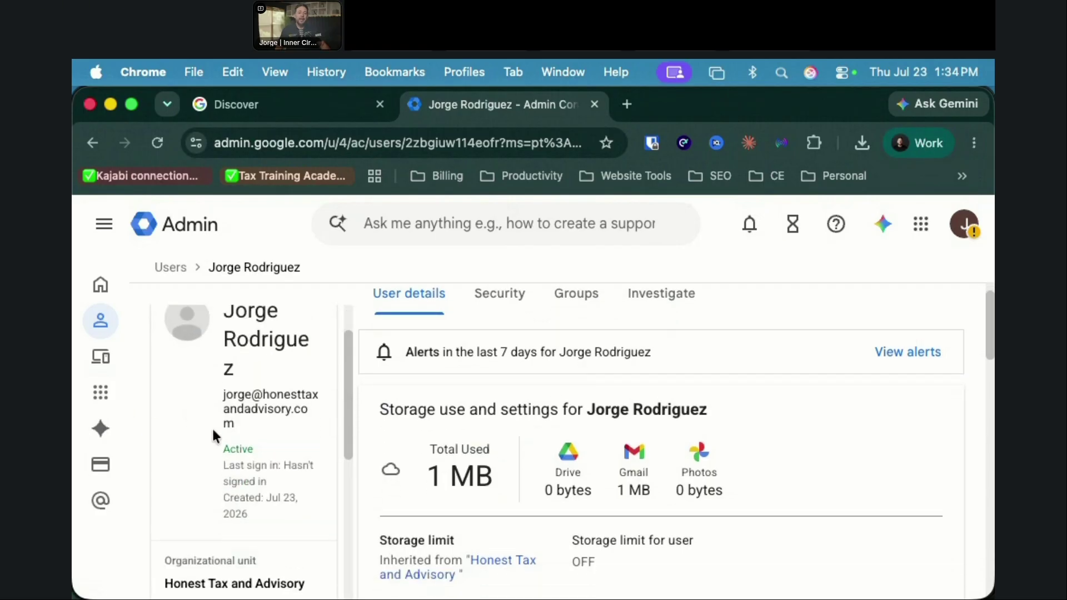
scroll(235, 425, "down", 3)
scroll(237, 409, "up", 3)
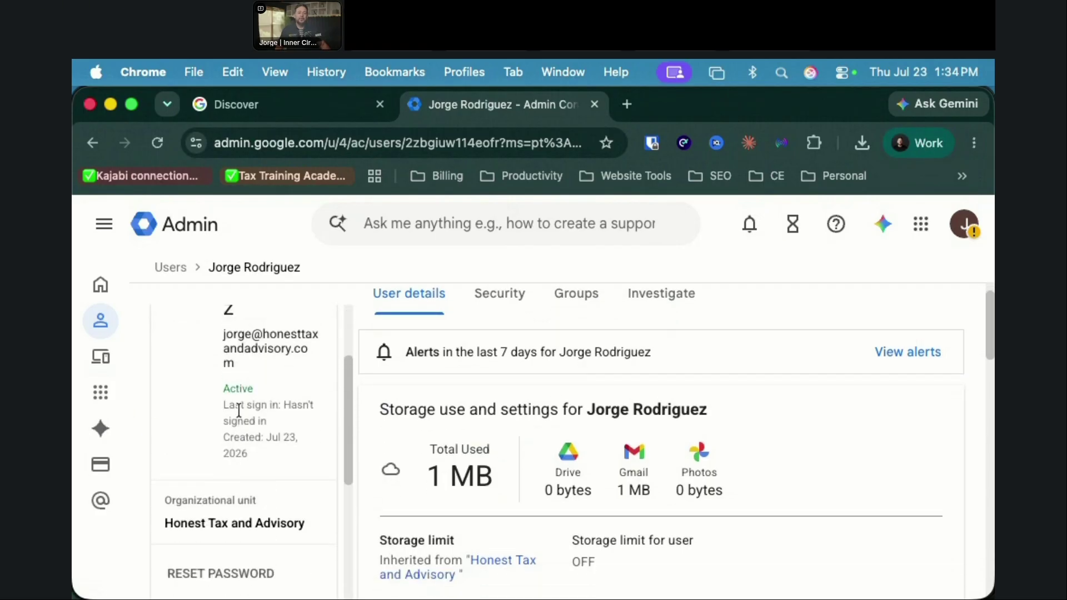
scroll(239, 410, "down", 4)
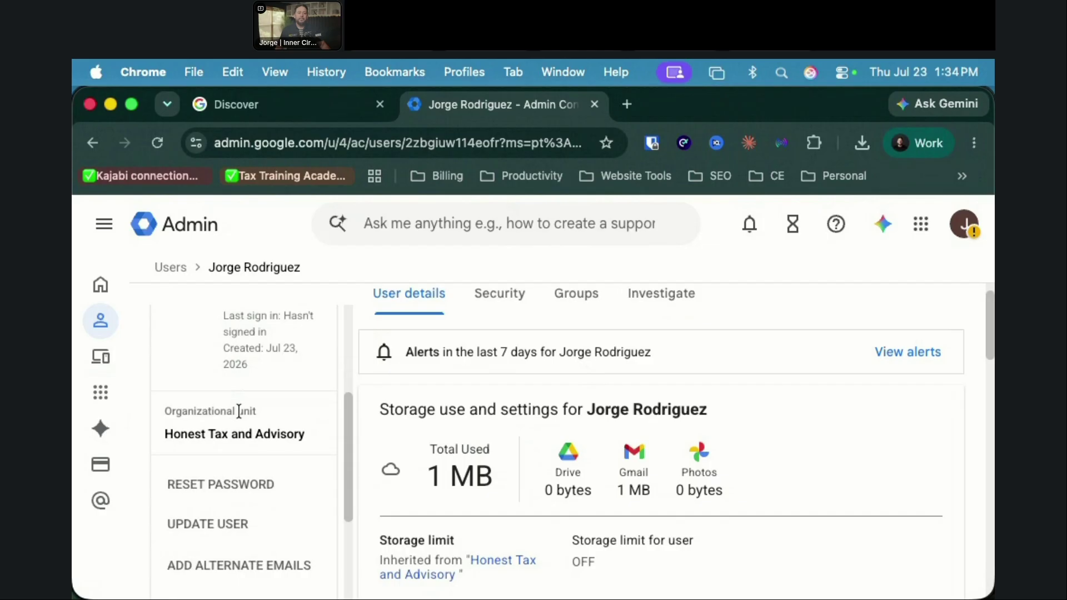
scroll(239, 411, "down", 2)
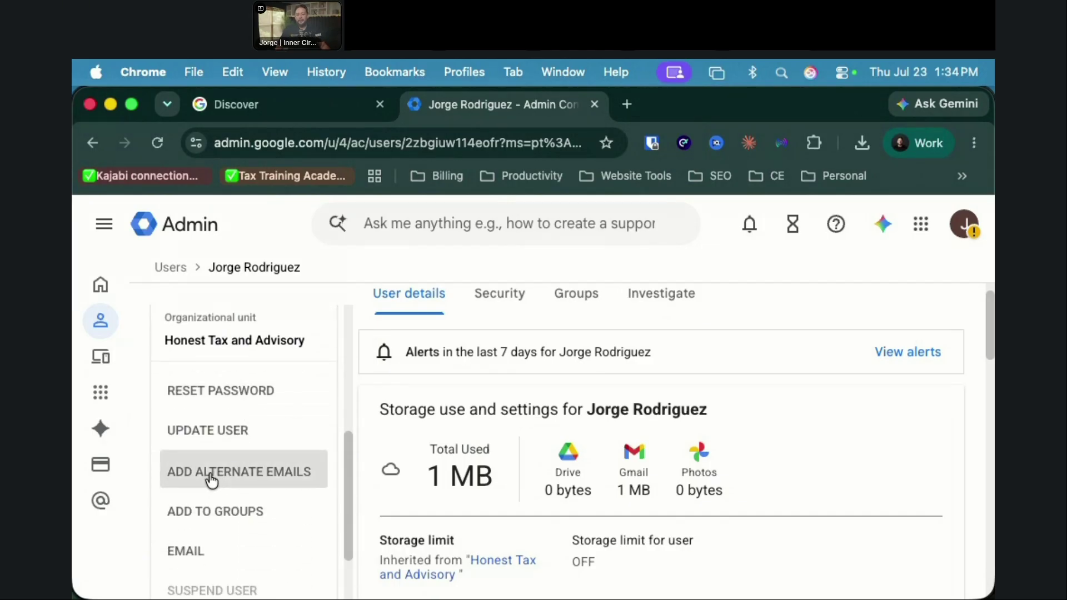
left_click(210, 472)
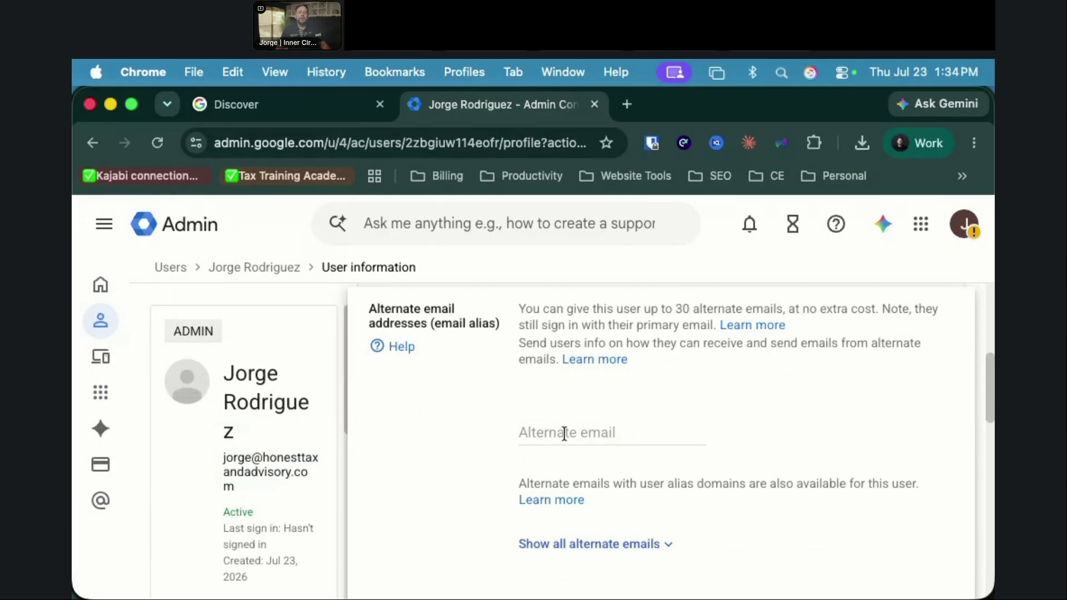
left_click(565, 432)
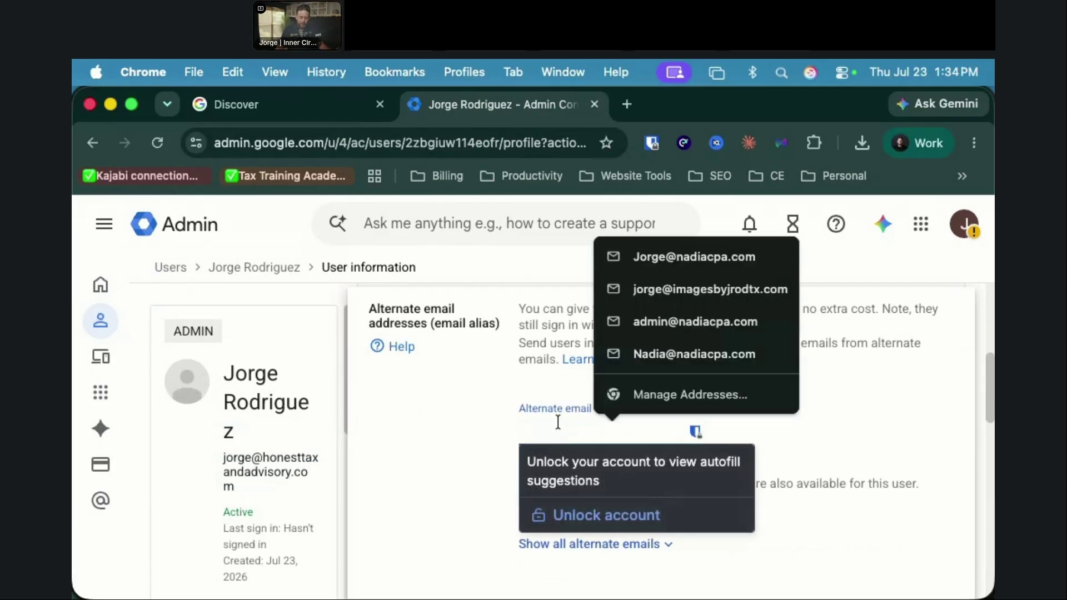
type("info")
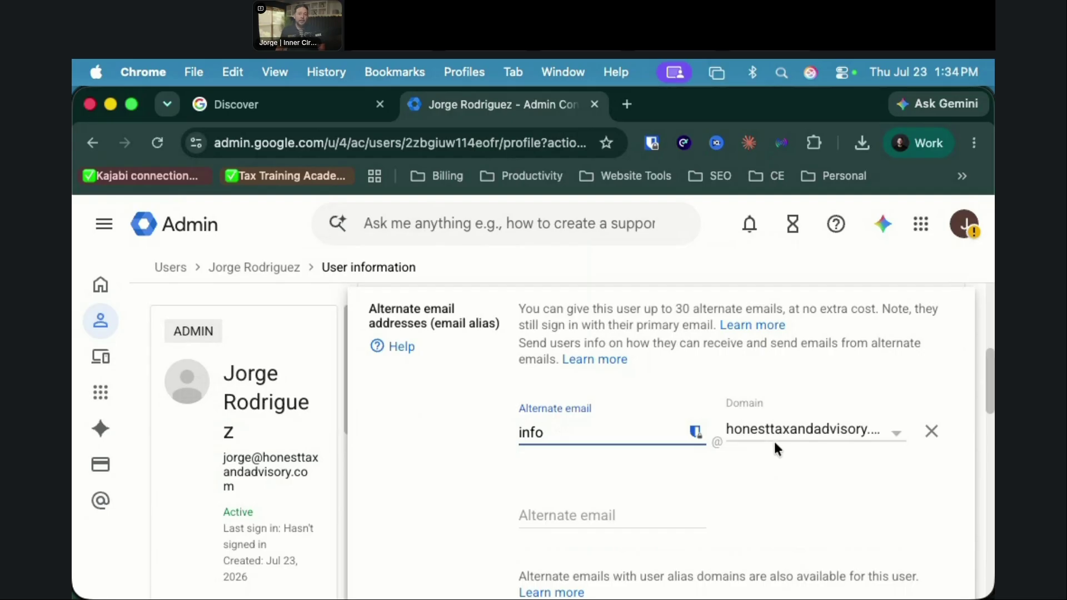
Step: Enter 'support' and 'no-replay' as the second and third aliases, correcting the typo
left_click(558, 522)
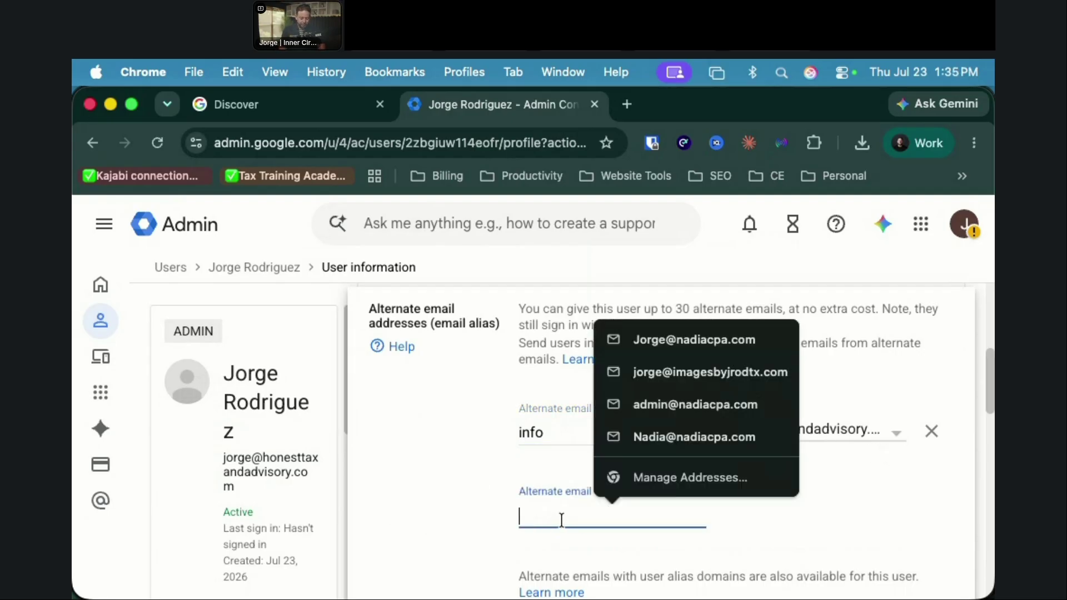
type("suppor")
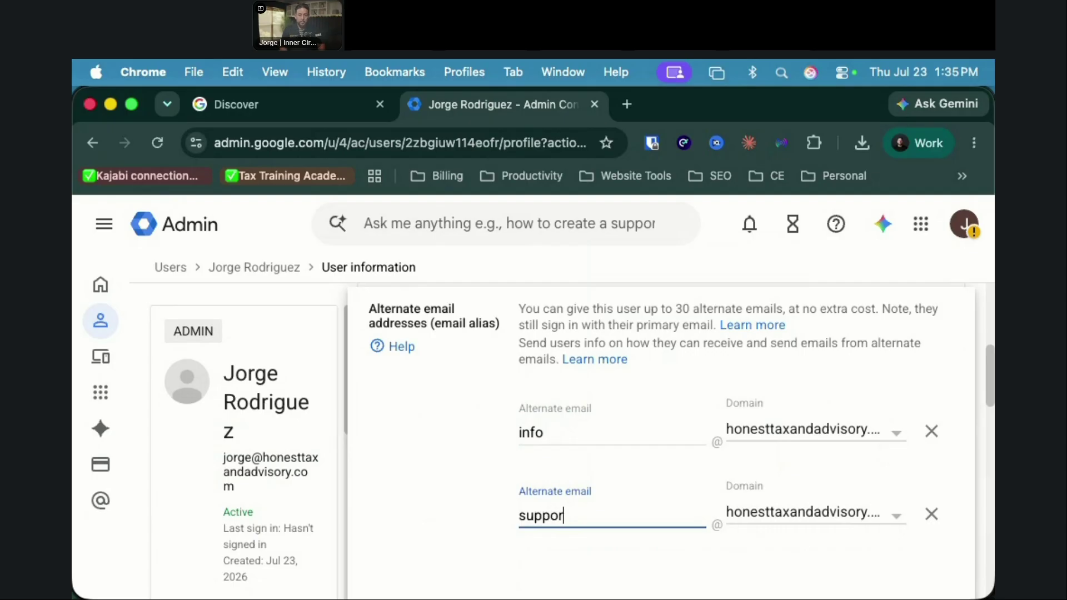
type("t")
scroll(571, 522, "down", 3)
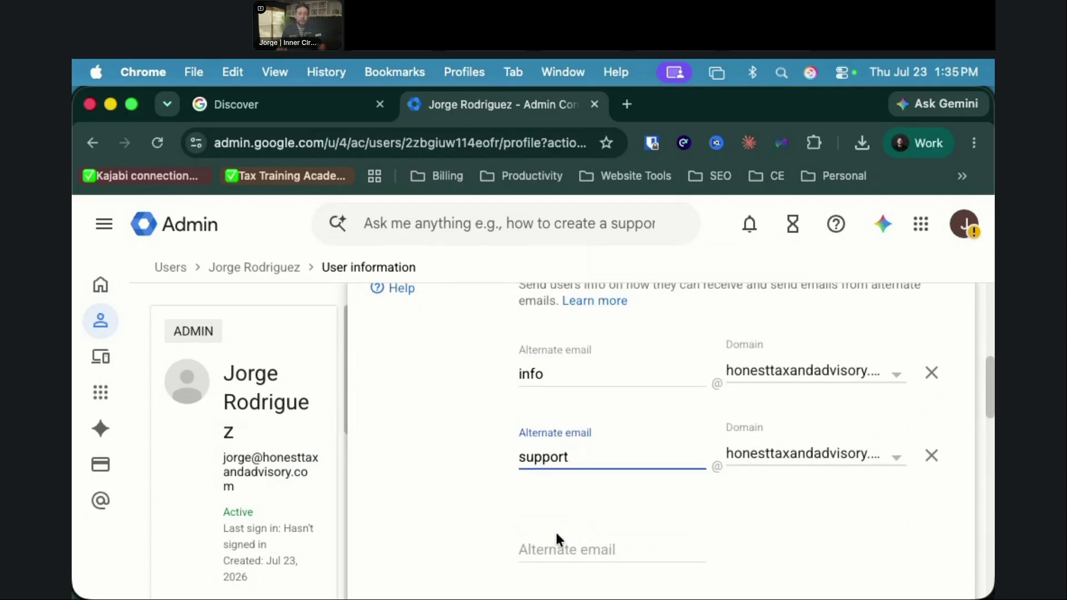
left_click(549, 544)
type("no-rply")
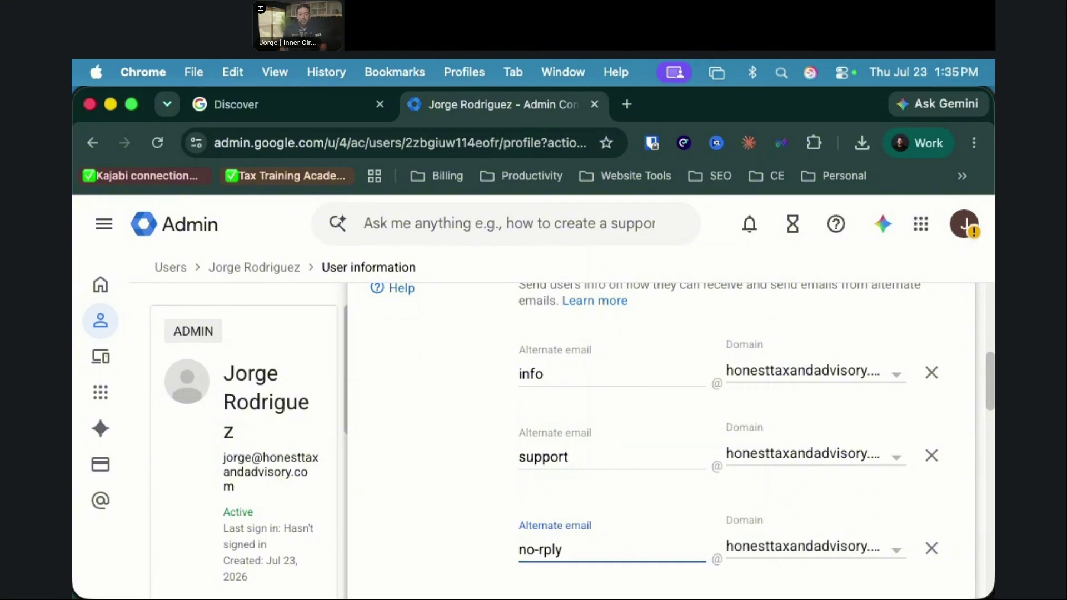
key("BackSpace")
type("ay")
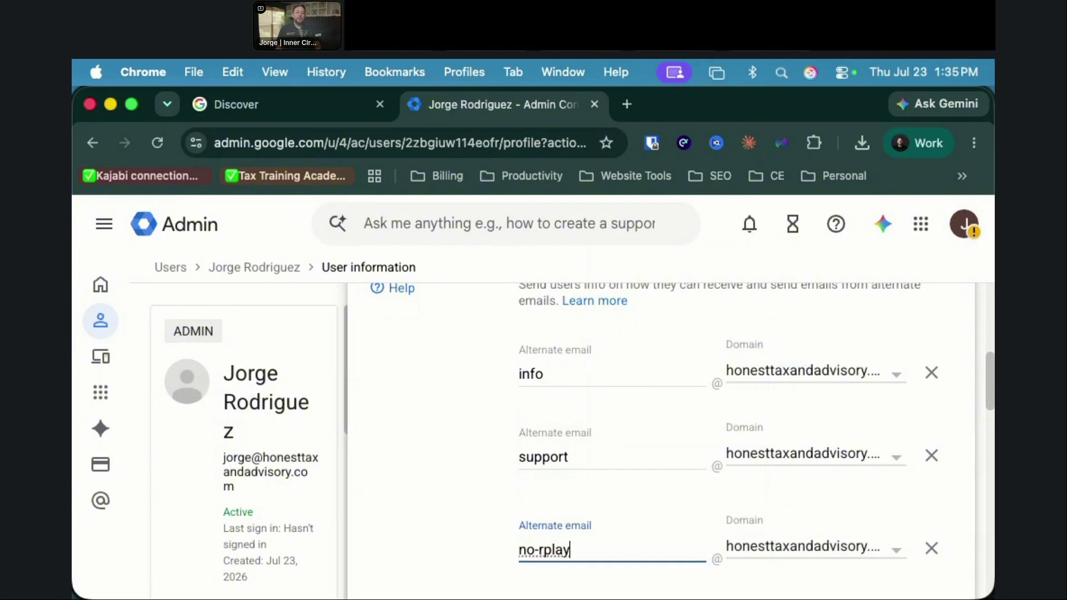
key("Left")
key("Left")
key("Left")
key("Left")
type("e")
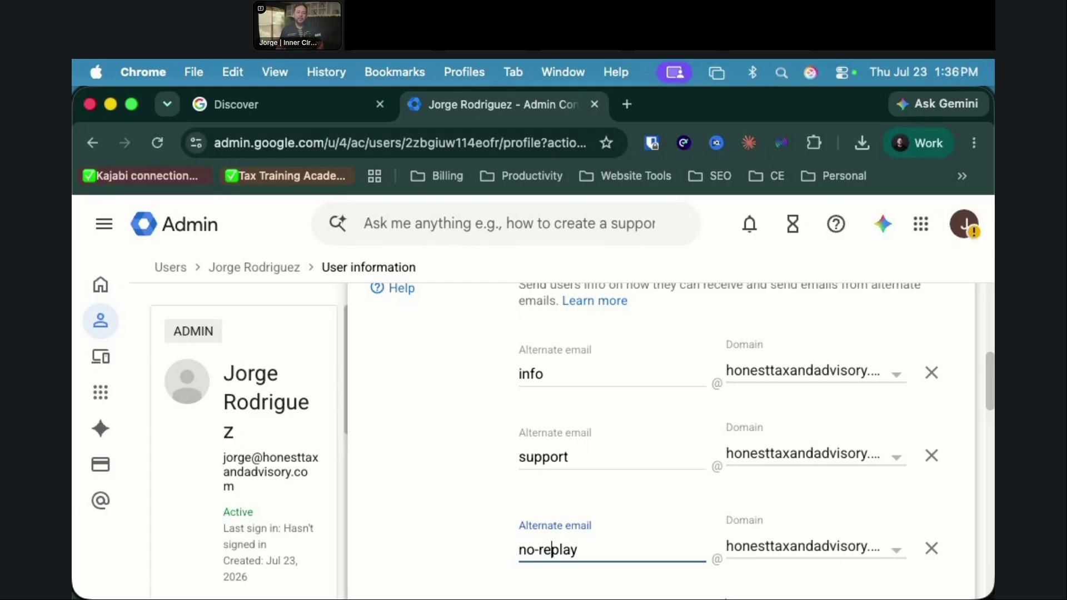
Step: Save the info, support and no-replay aliases and check them under Alternate email addresses
scroll(500, 561, "down", 6)
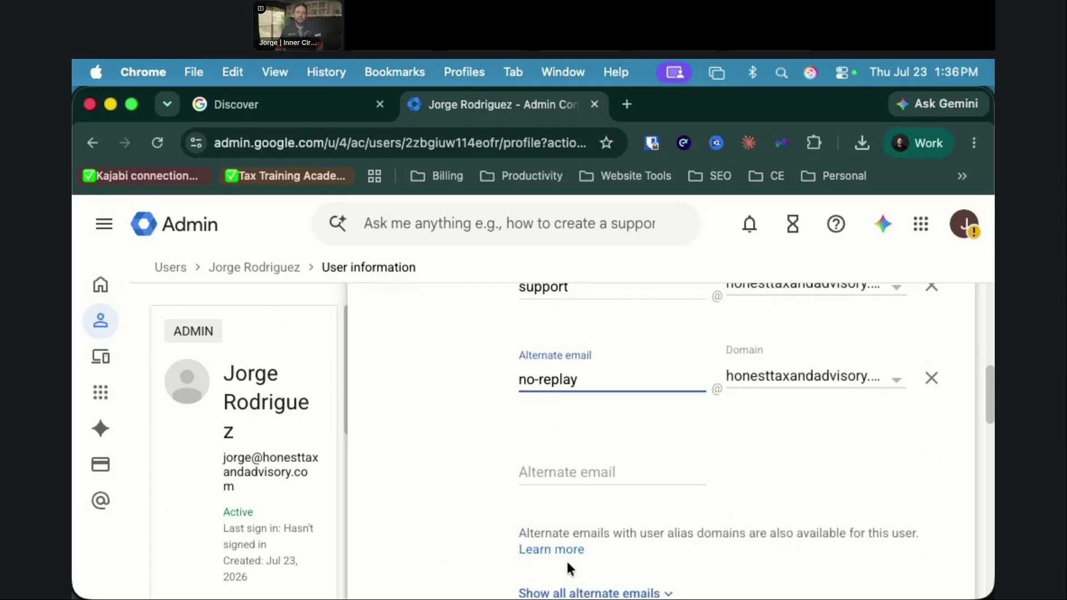
left_click(928, 491)
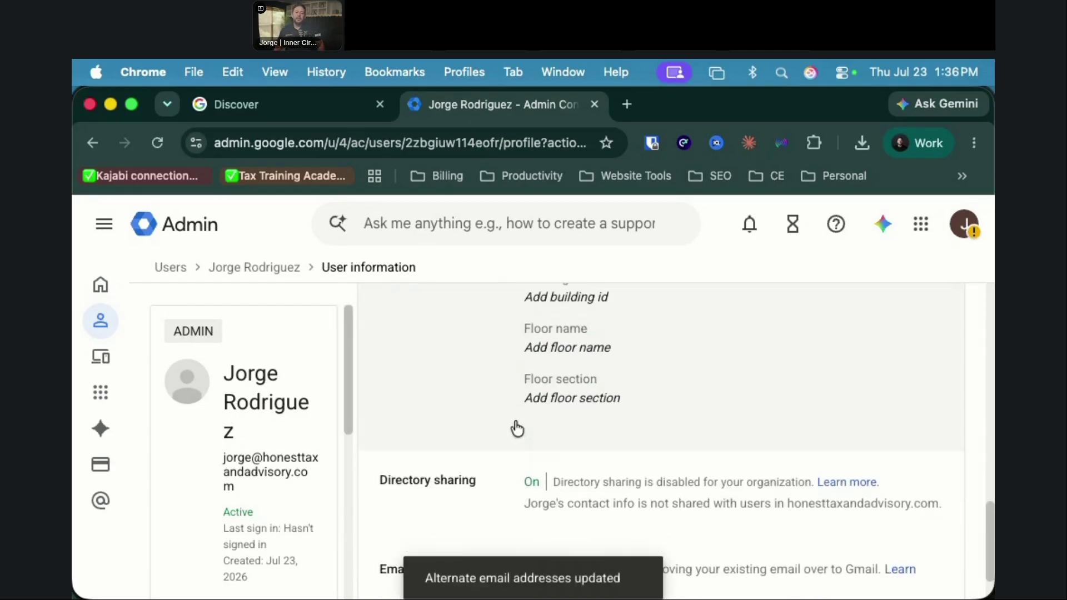
scroll(519, 429, "up", 8)
scroll(531, 433, "up", 5)
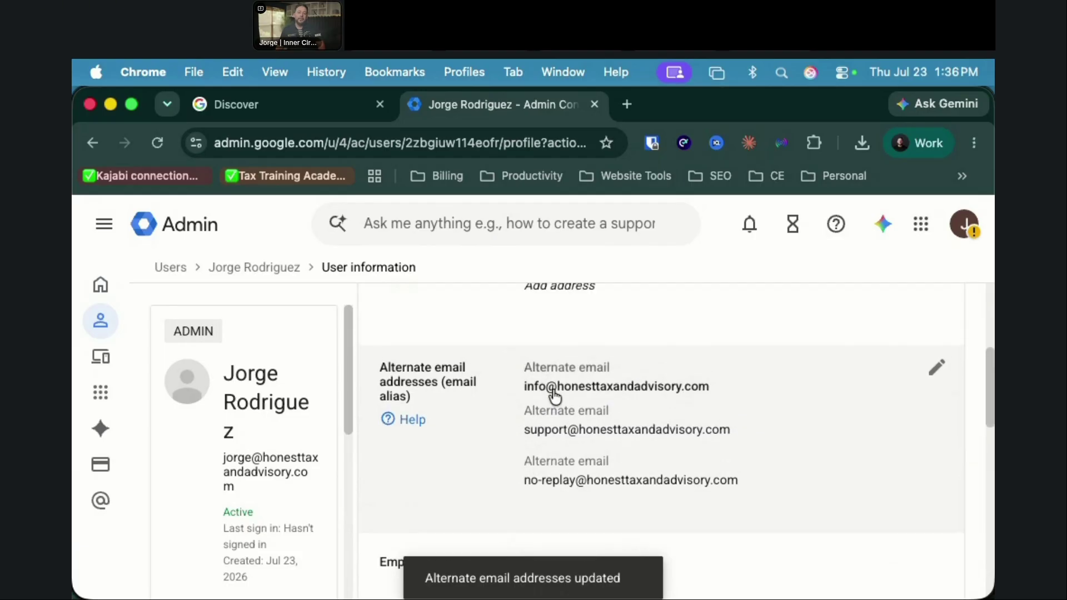
scroll(636, 407, "up", 5)
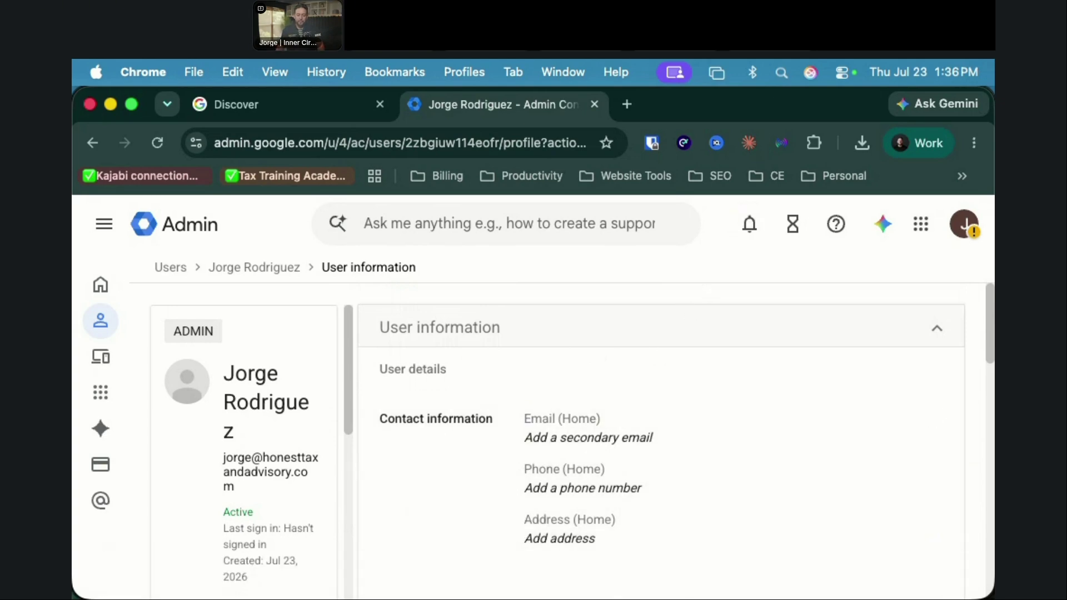
key("super+Tab")
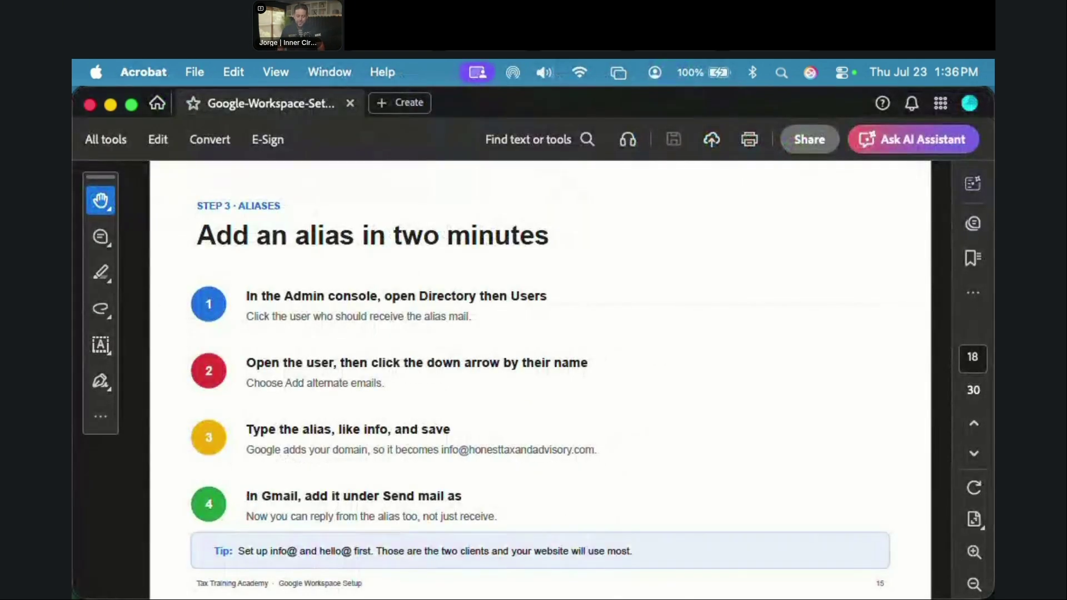
Step: Page ahead to the guide's 'Forward and move your clients' section, then return to the Admin console
key("Right")
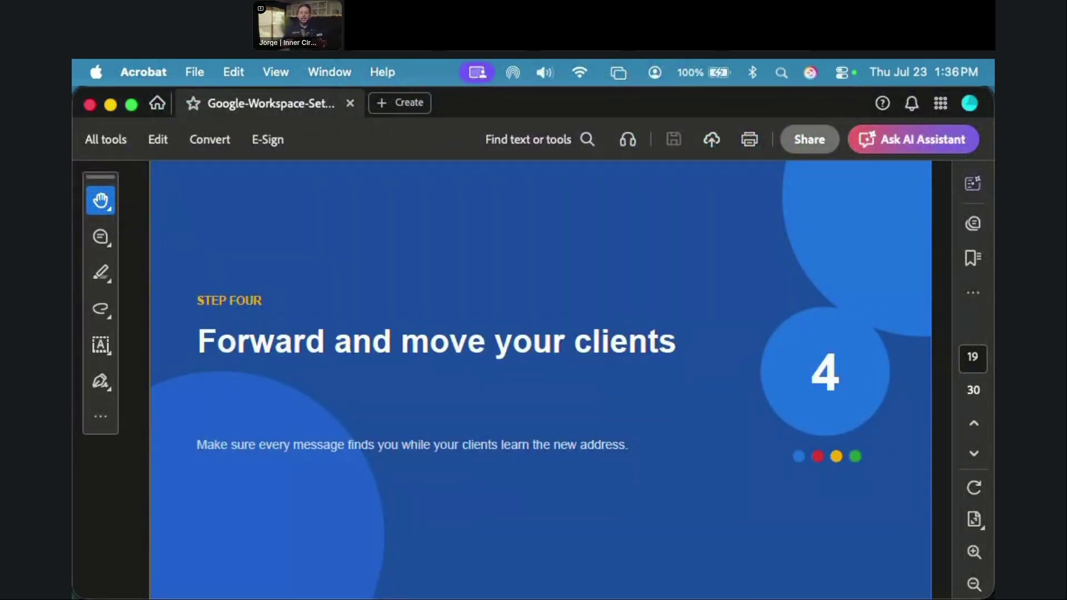
key("super+Tab")
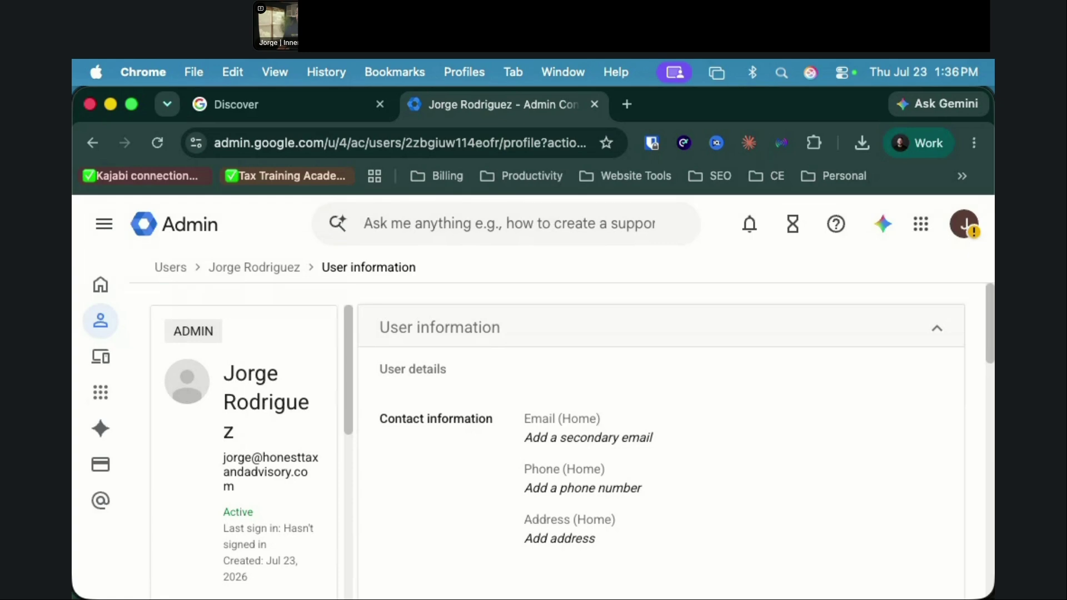
Step: Open a new Chrome window showing the Google homepage in the other profile
key("super+n")
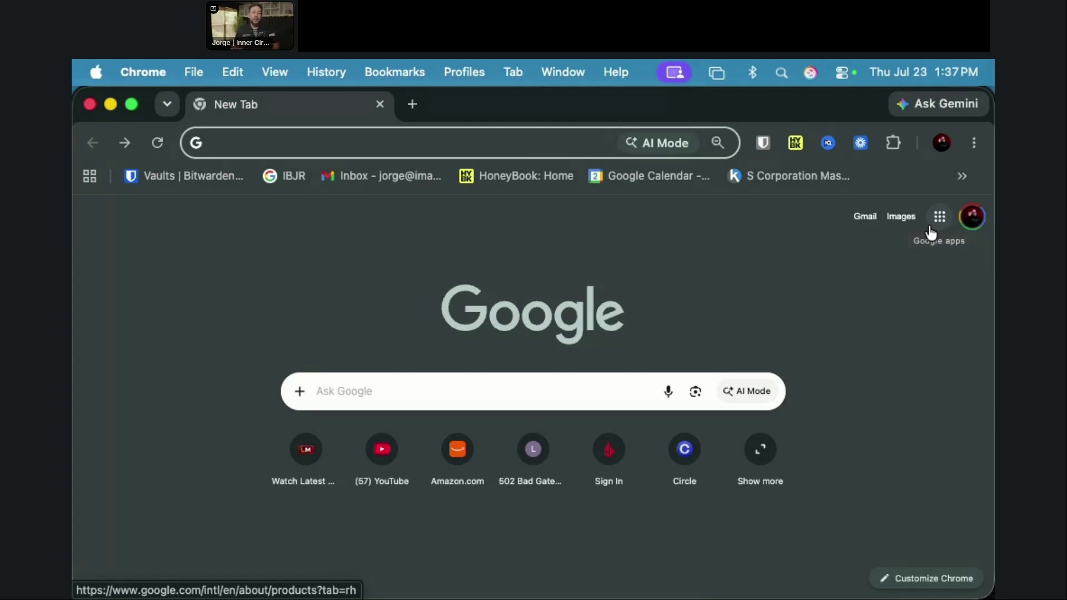
Step: Open the Gmail inbox and go to See all settings, Forwarding and POP/IMAP
left_click(866, 218)
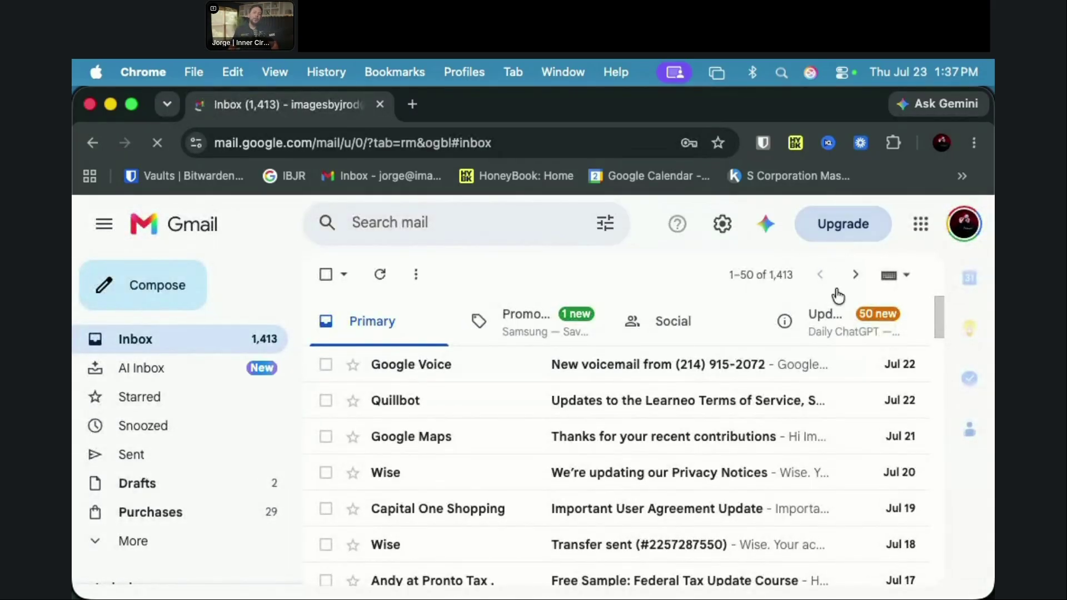
left_click(774, 274)
left_click(578, 275)
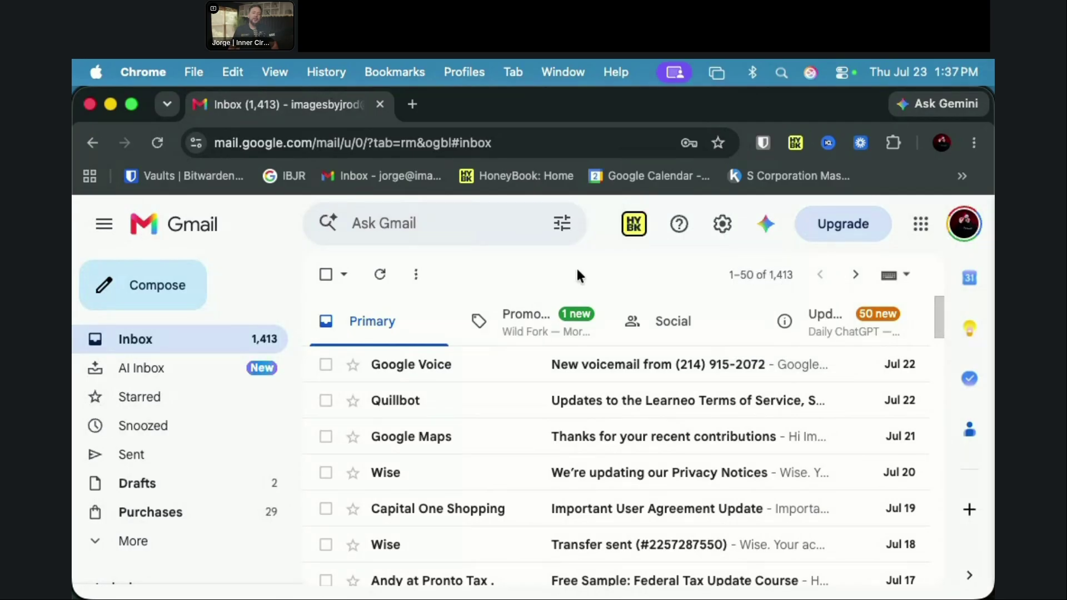
left_click(722, 227)
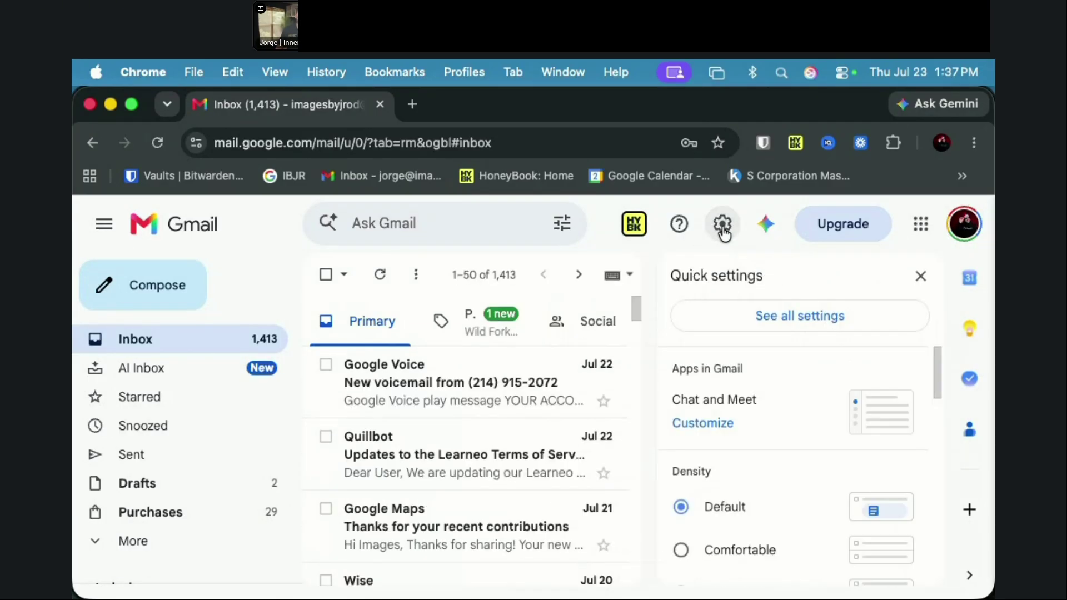
left_click(797, 329)
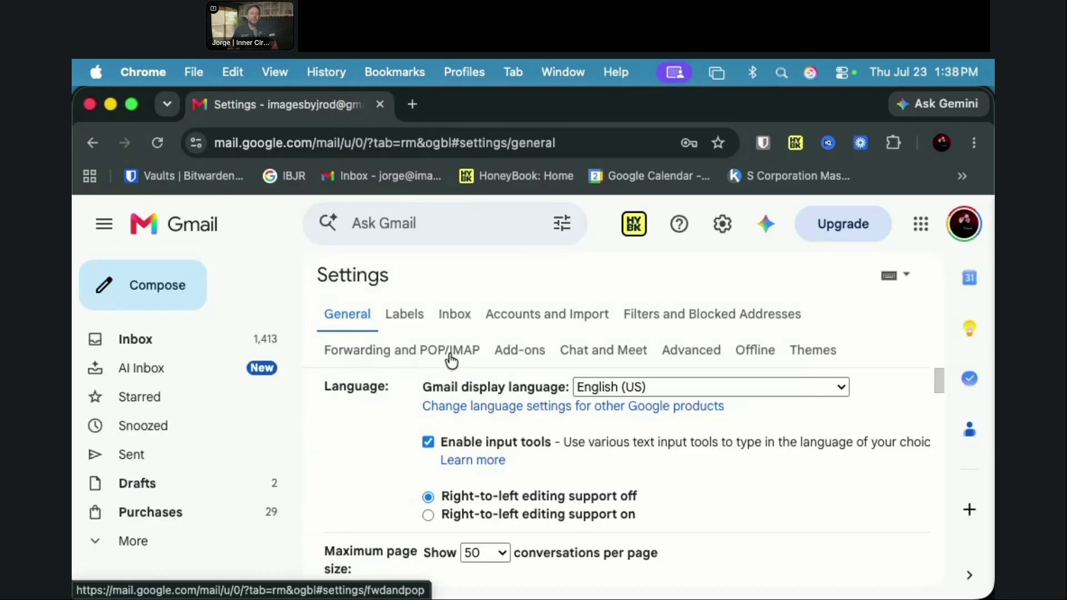
left_click(451, 358)
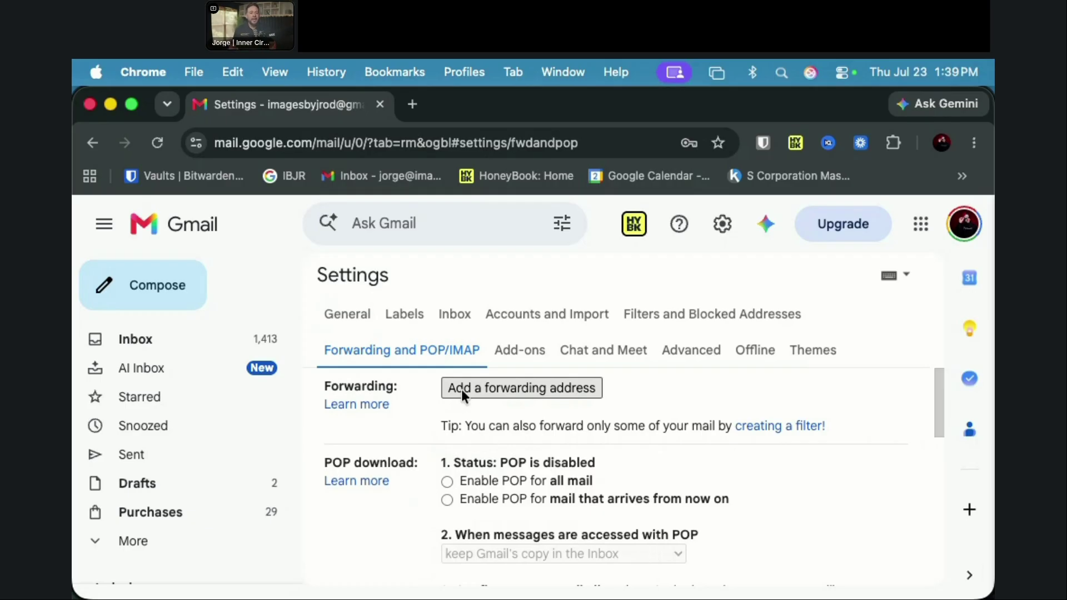
Step: Add the honesttaxandadvisory.com work address as a forwarding address and confirm the prompts
left_click(461, 389)
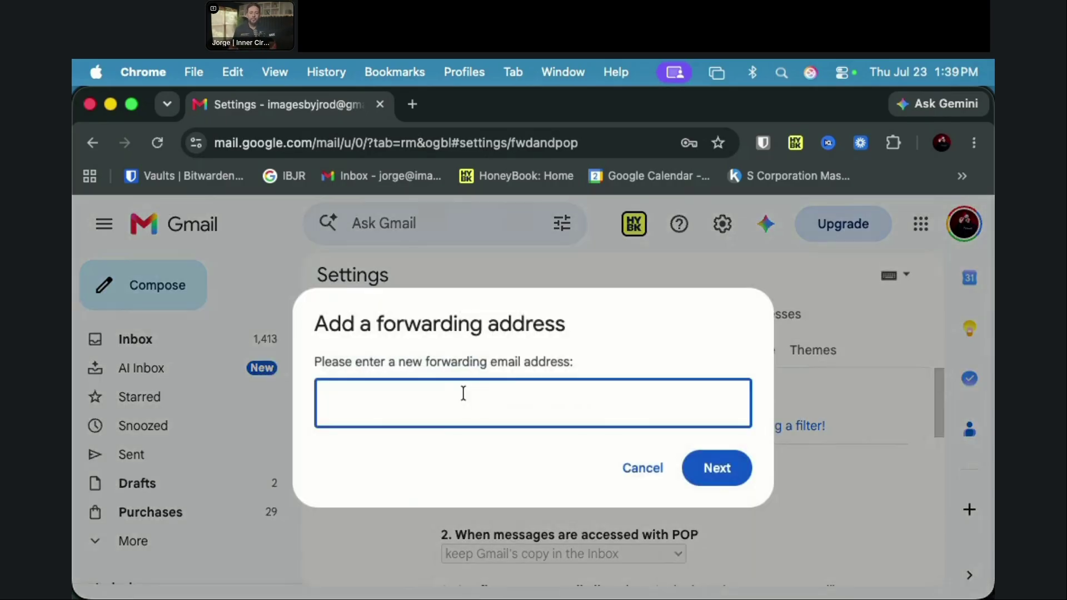
left_click(463, 396)
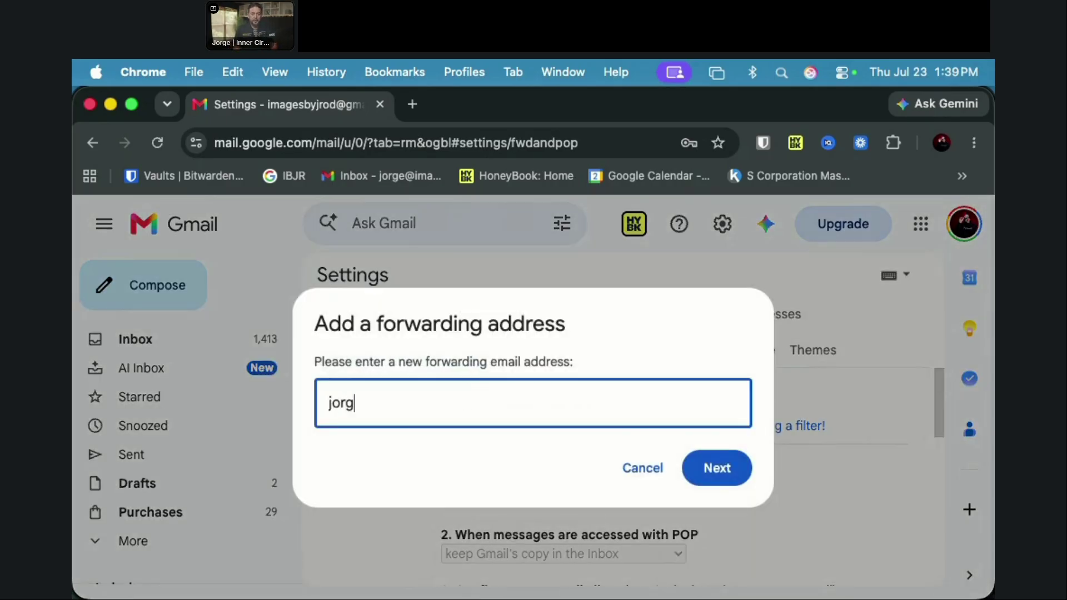
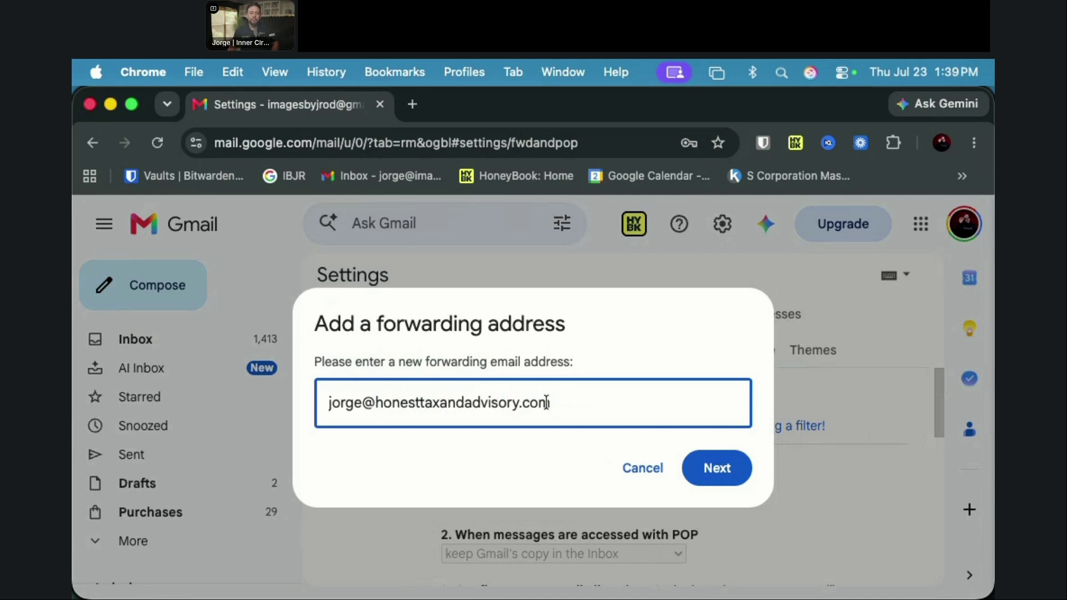
left_click(690, 467)
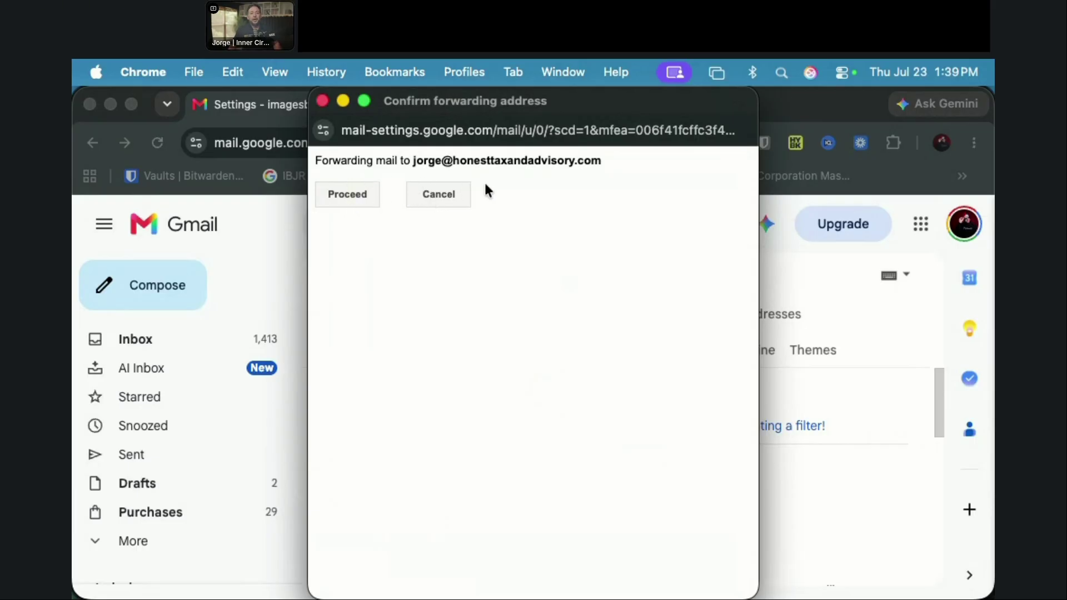
left_click(340, 200)
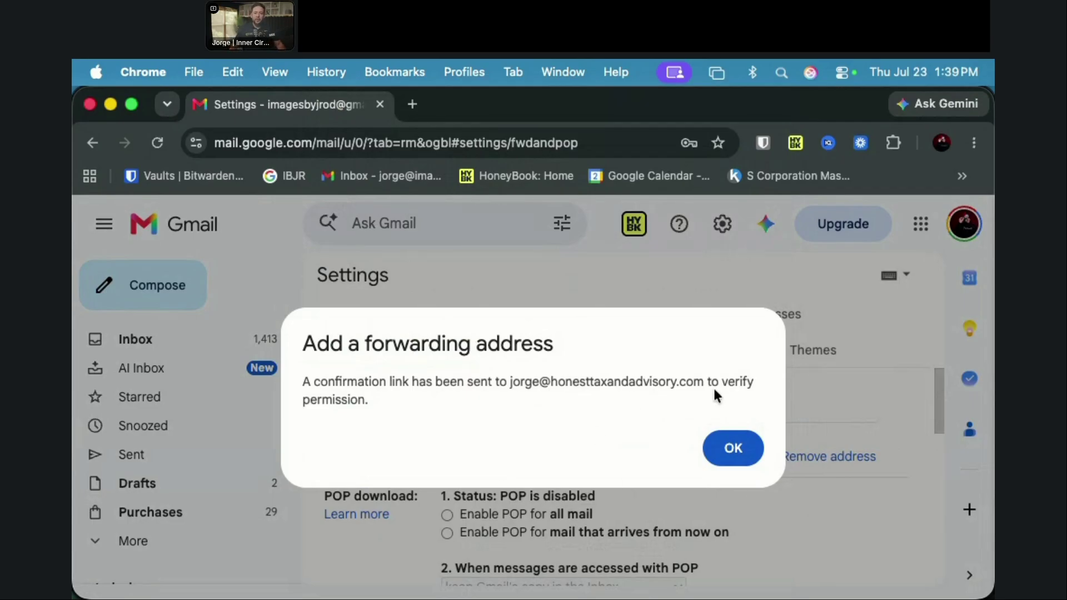
left_click(733, 450)
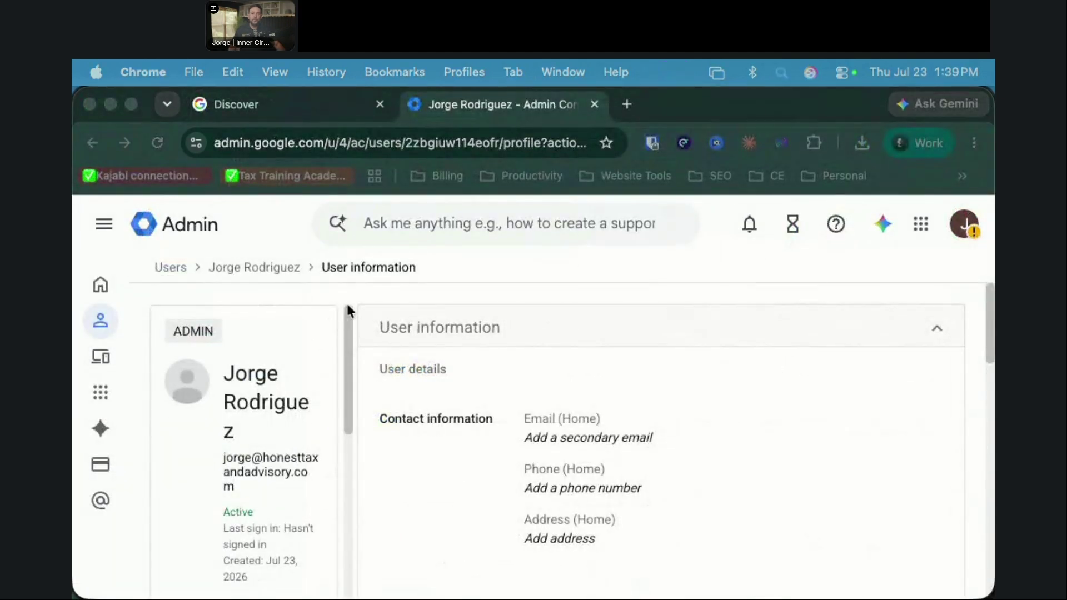
Step: Open Gmail for the new work account from the Admin console's Google apps grid
left_click(922, 224)
left_click(922, 225)
left_click(922, 225)
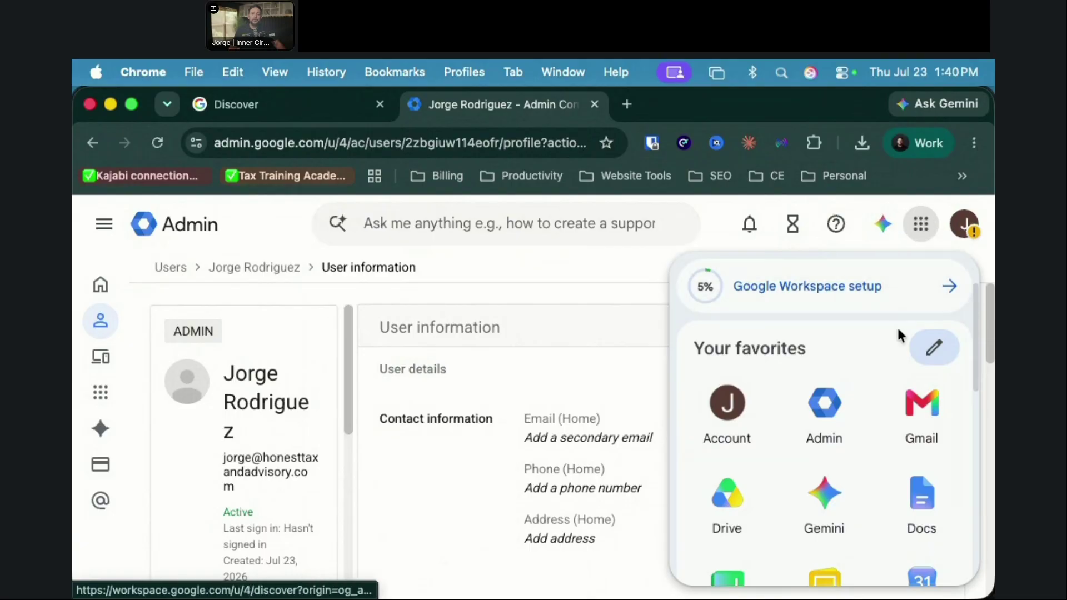
left_click(921, 408)
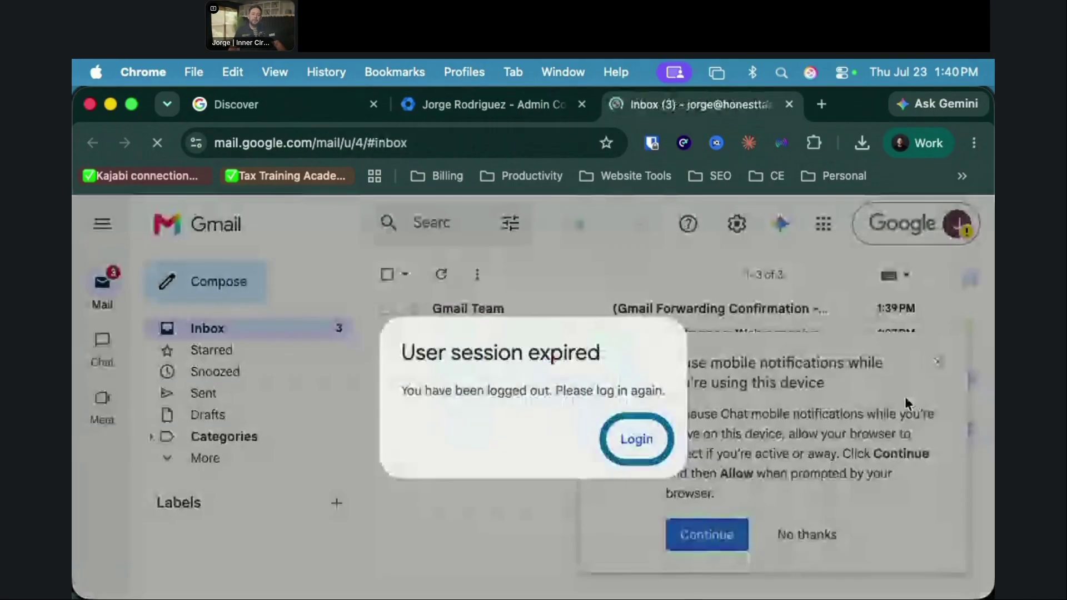
left_click(615, 430)
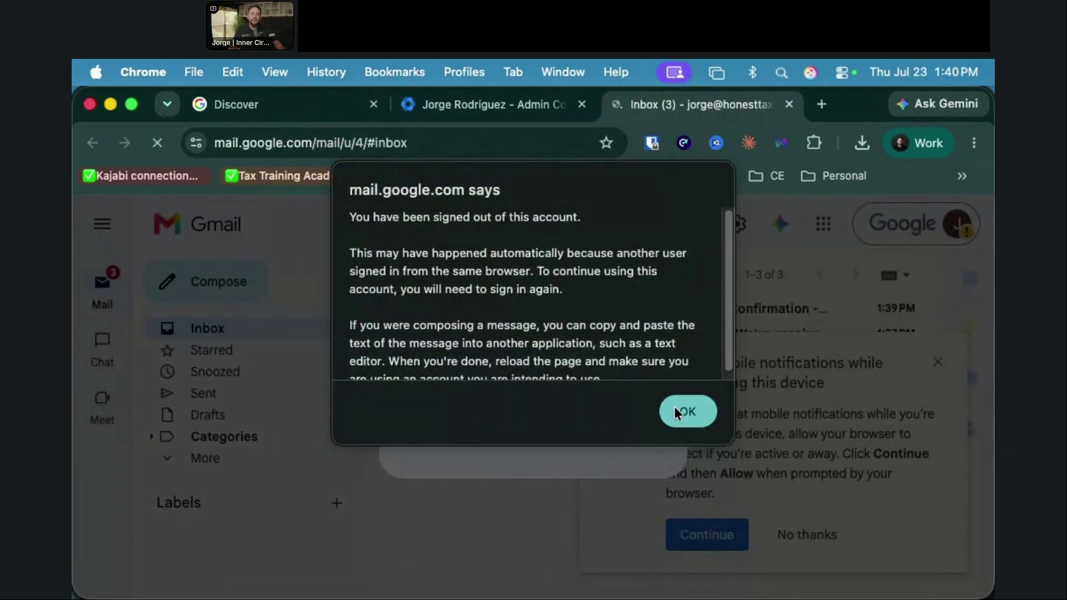
left_click(682, 411)
left_click(638, 437)
left_click(690, 414)
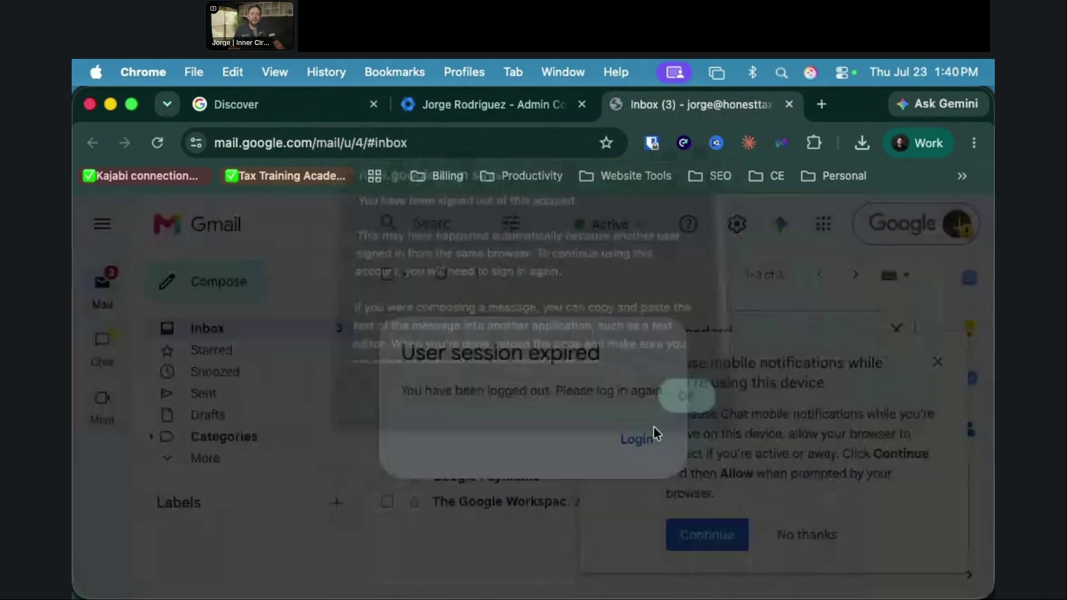
left_click(638, 437)
left_click(689, 414)
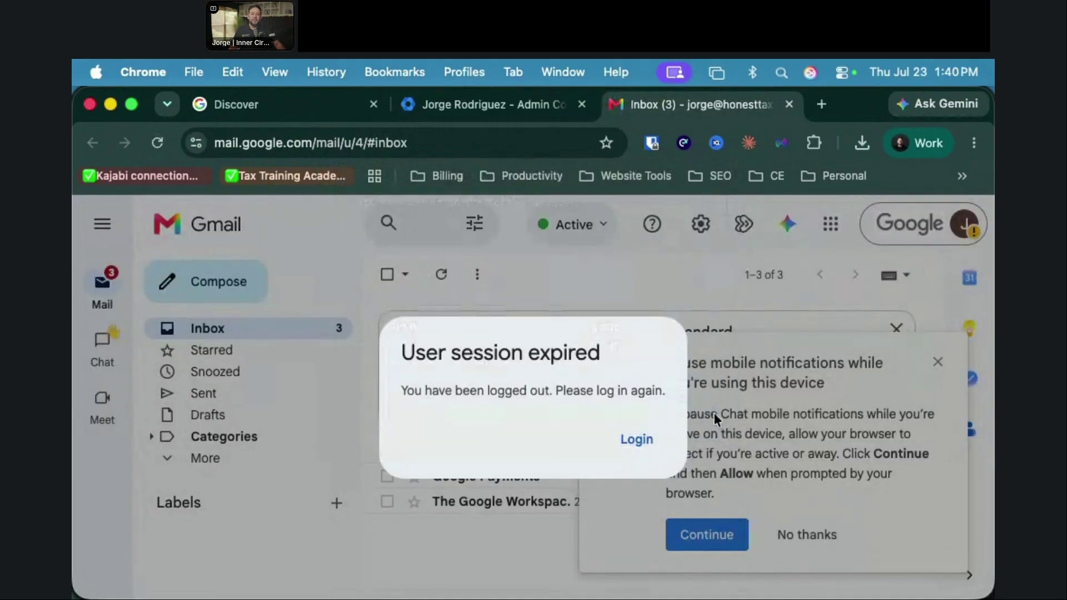
left_click(649, 445)
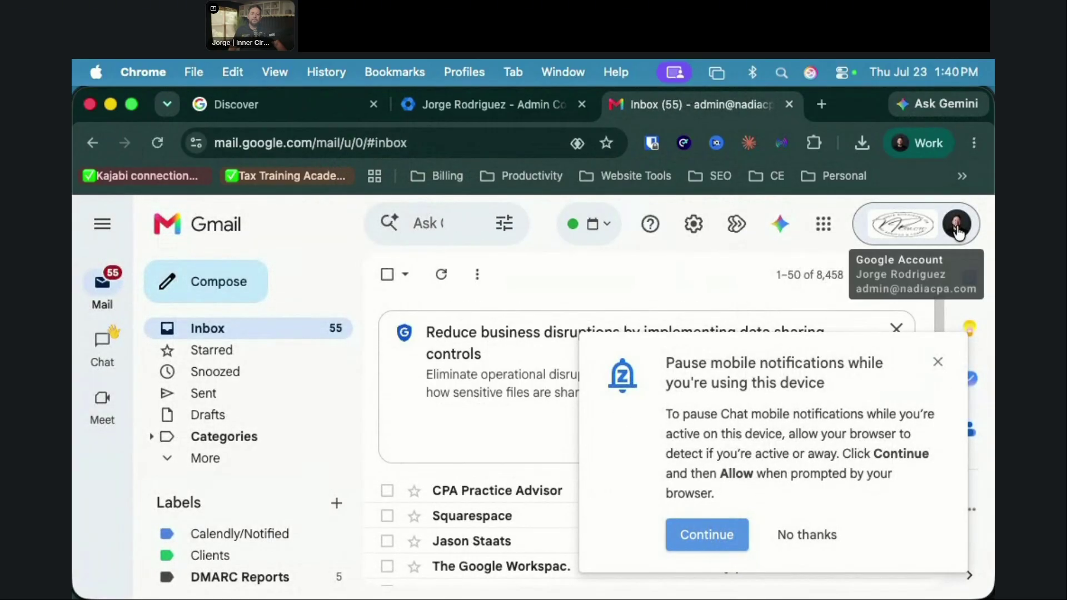
left_click(943, 155)
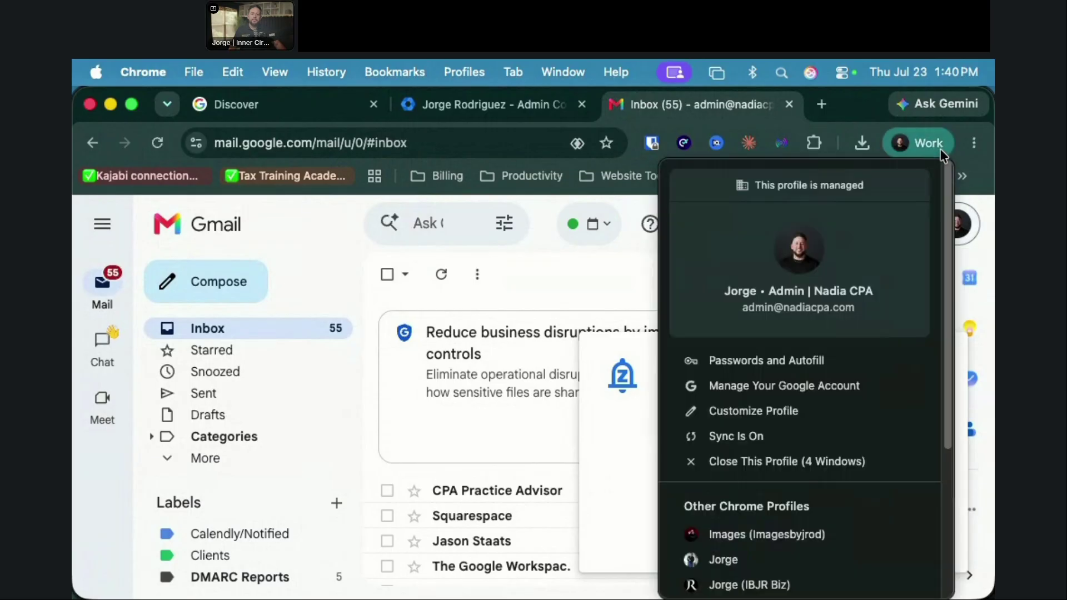
scroll(836, 506, "down", 5)
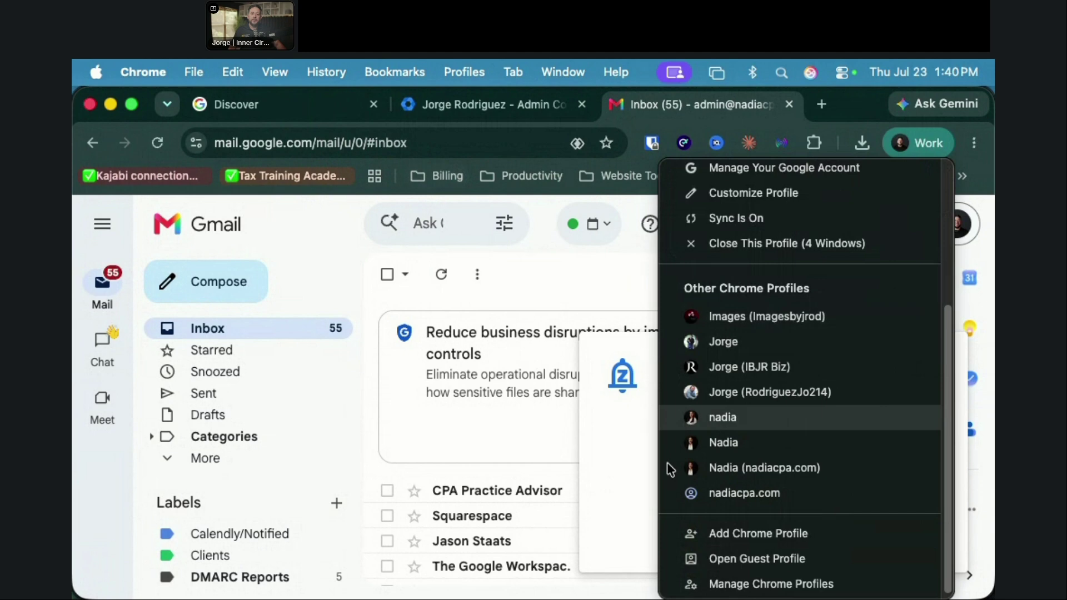
Step: Add a new Chrome profile and sign in with the honesttaxandadvisory.com work account and its password
scroll(783, 542, "down", 1)
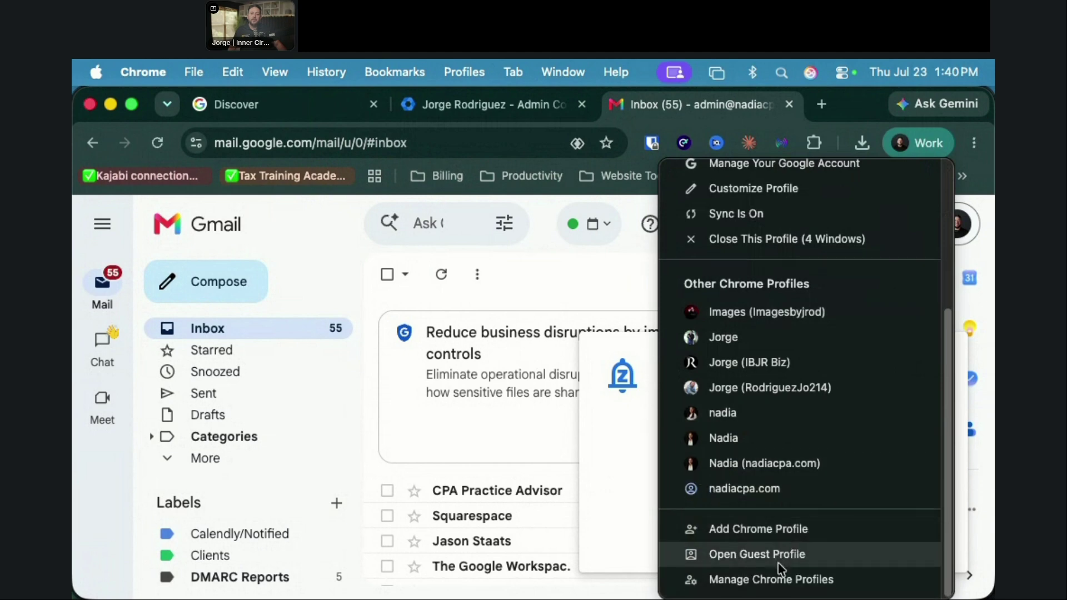
left_click(794, 535)
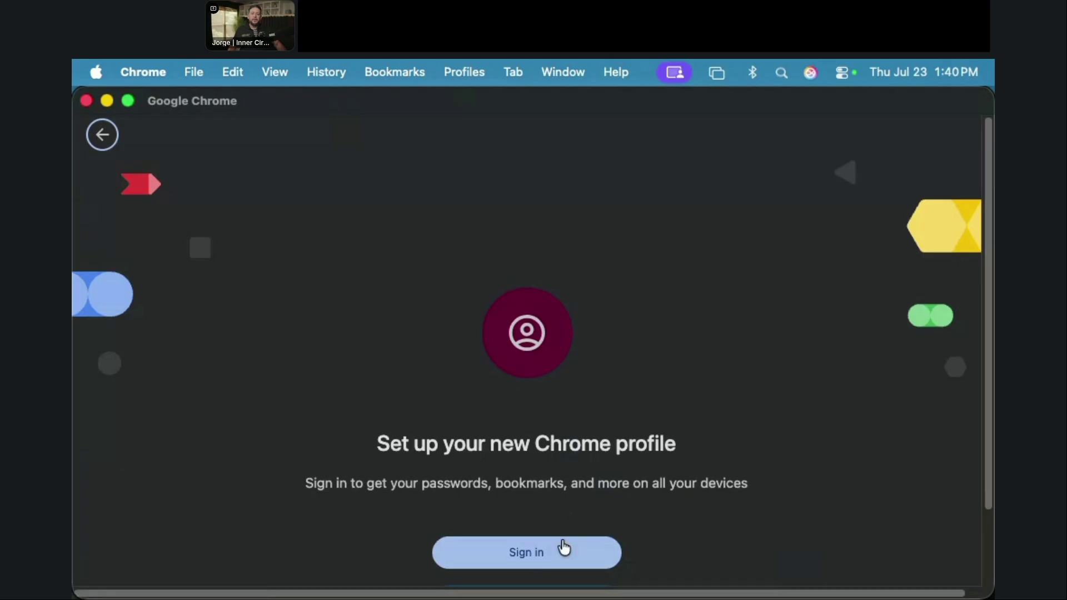
left_click(552, 553)
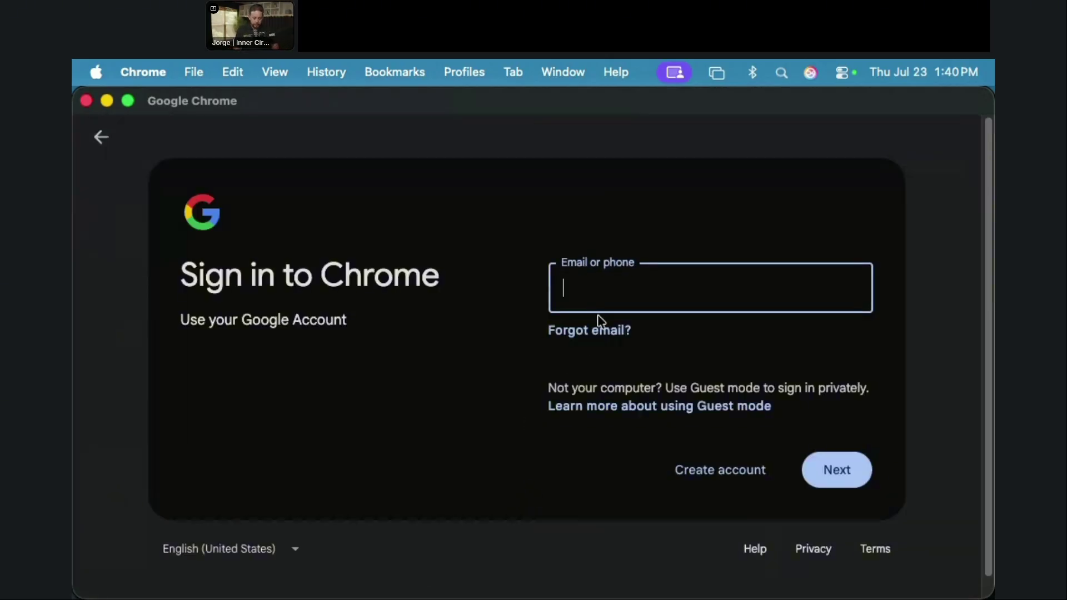
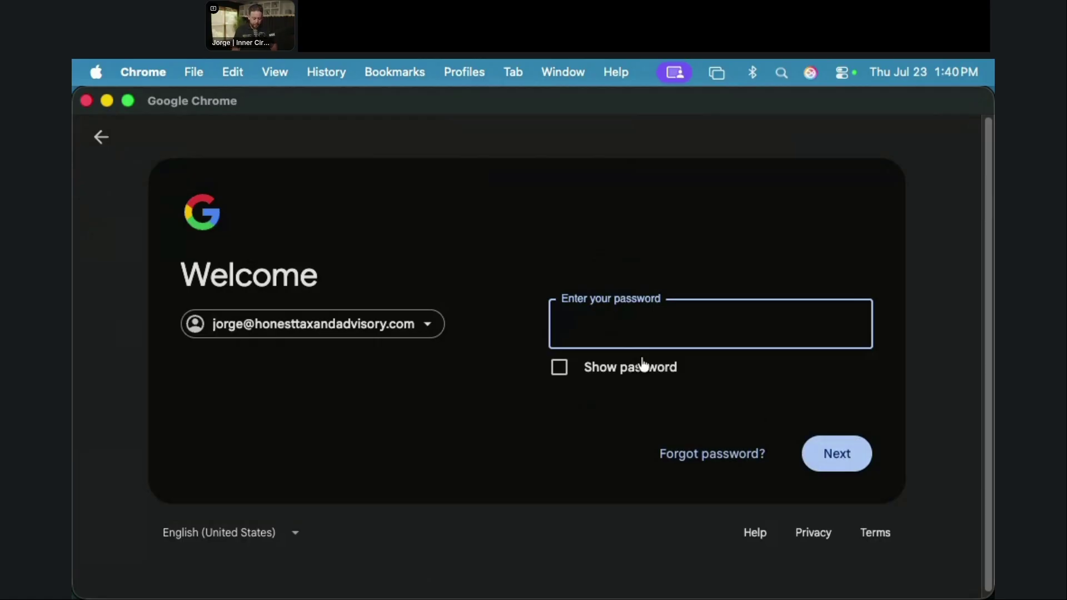
type("••••••••")
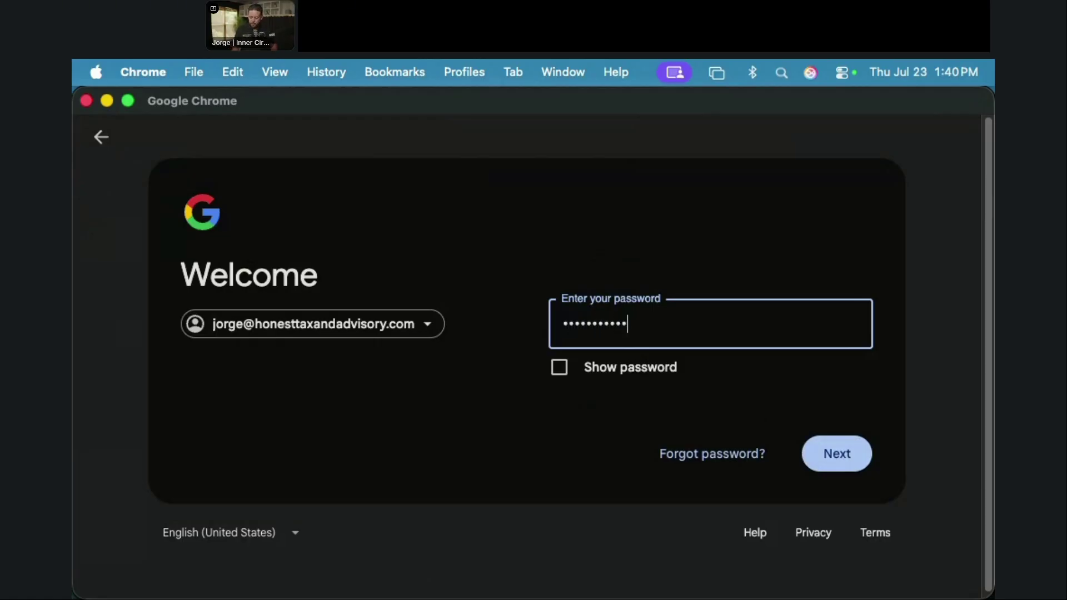
key("Return")
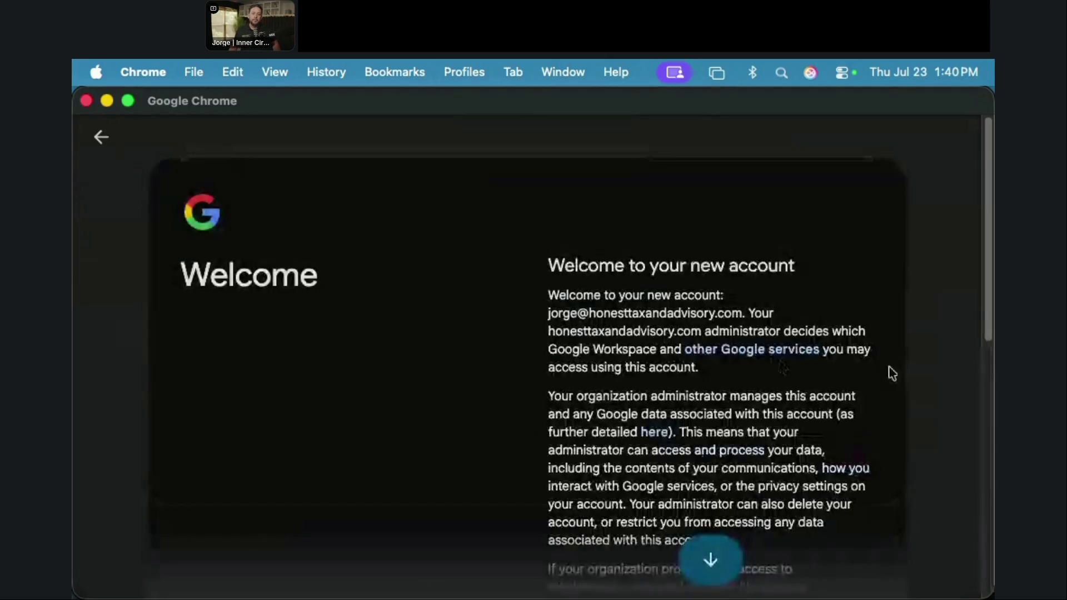
Step: Accept the welcome terms, agree the profile will be managed, and turn on sync
scroll(836, 380, "down", 2)
scroll(834, 383, "down", 10)
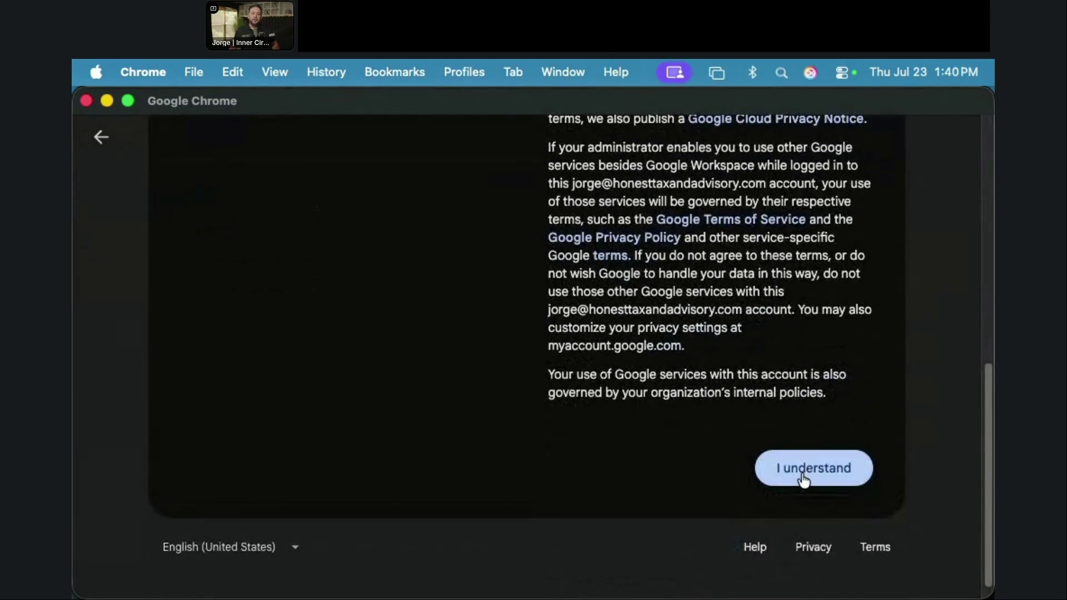
left_click(804, 473)
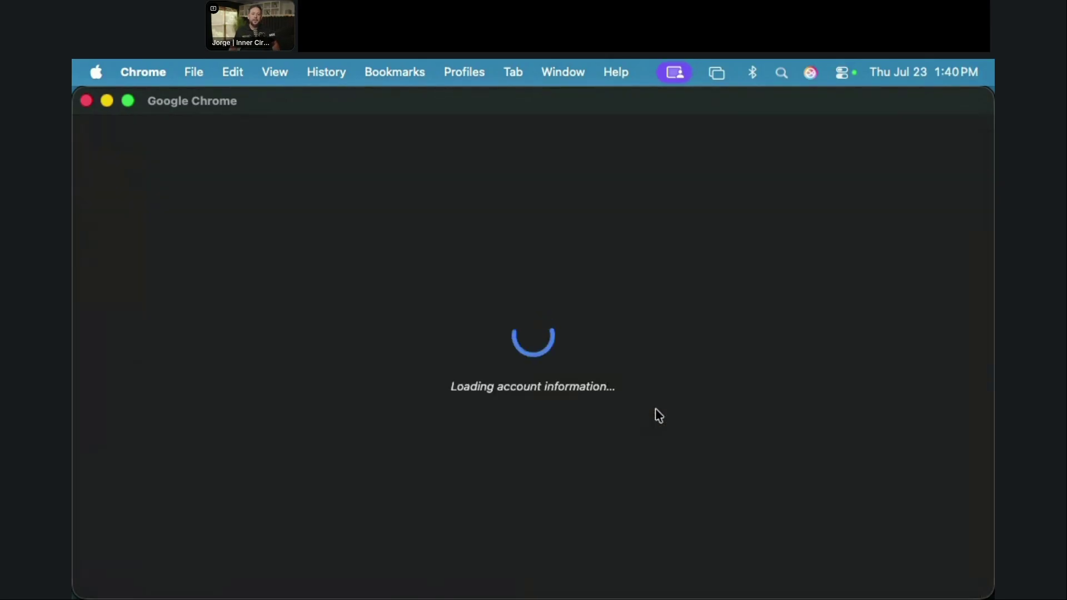
scroll(659, 416, "down", 2)
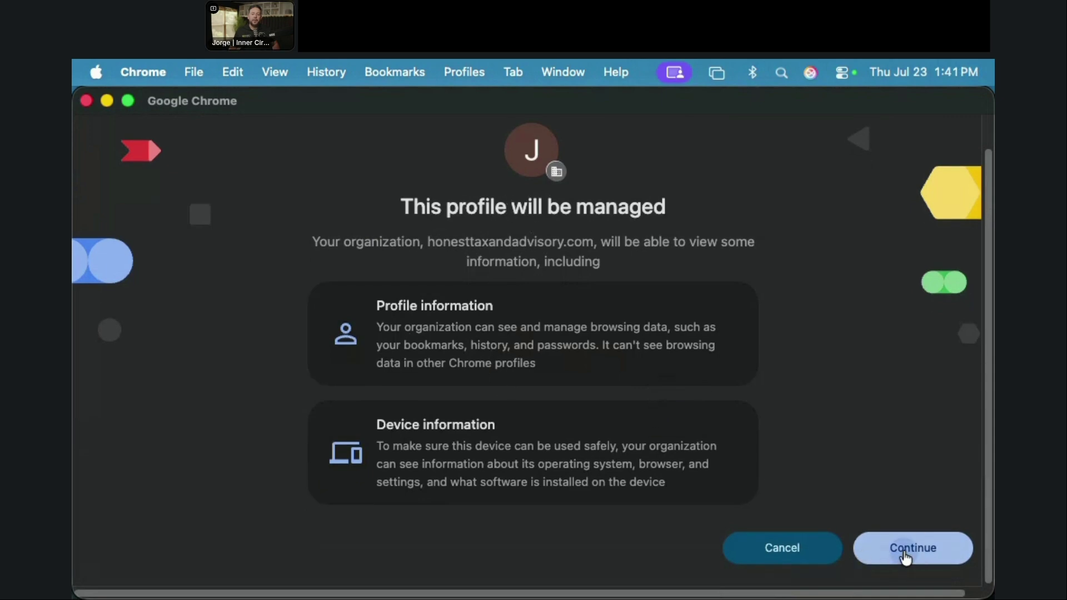
left_click(906, 556)
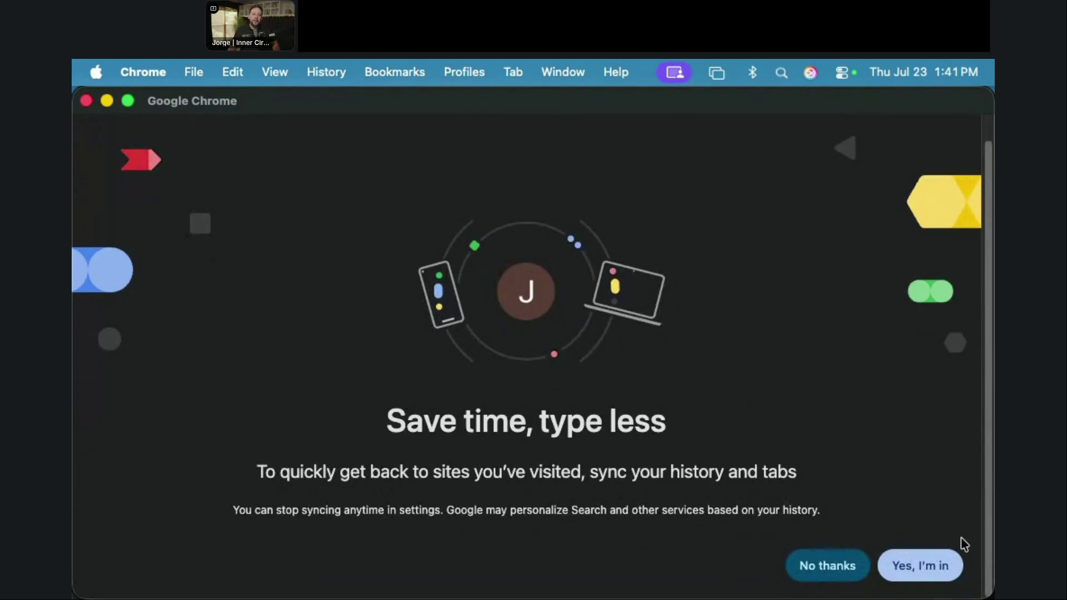
left_click(907, 567)
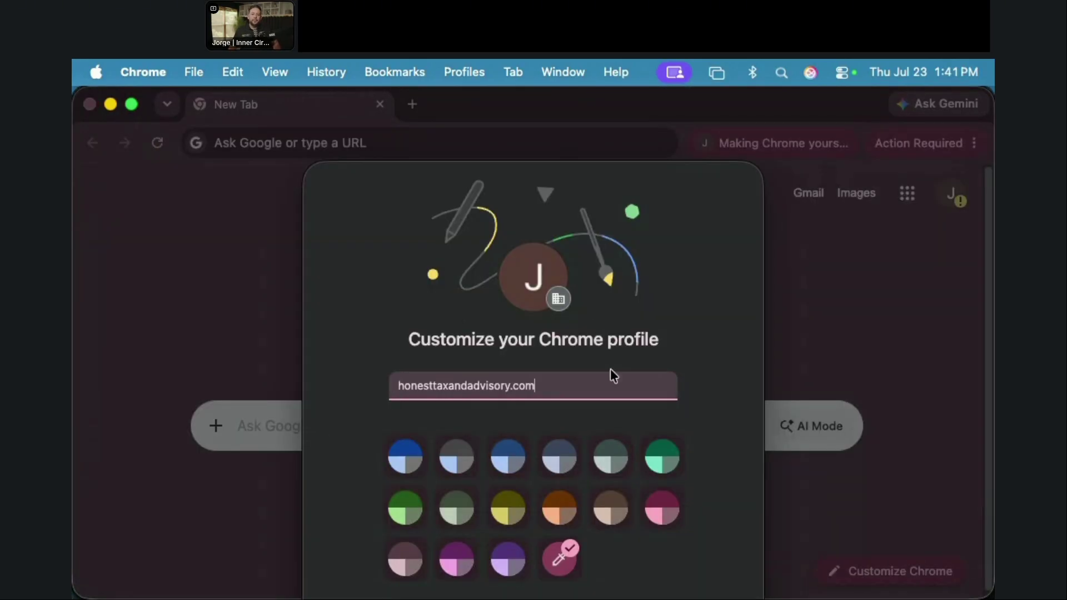
Step: Give the new work profile a pink colour and reposition its window
left_click(658, 514)
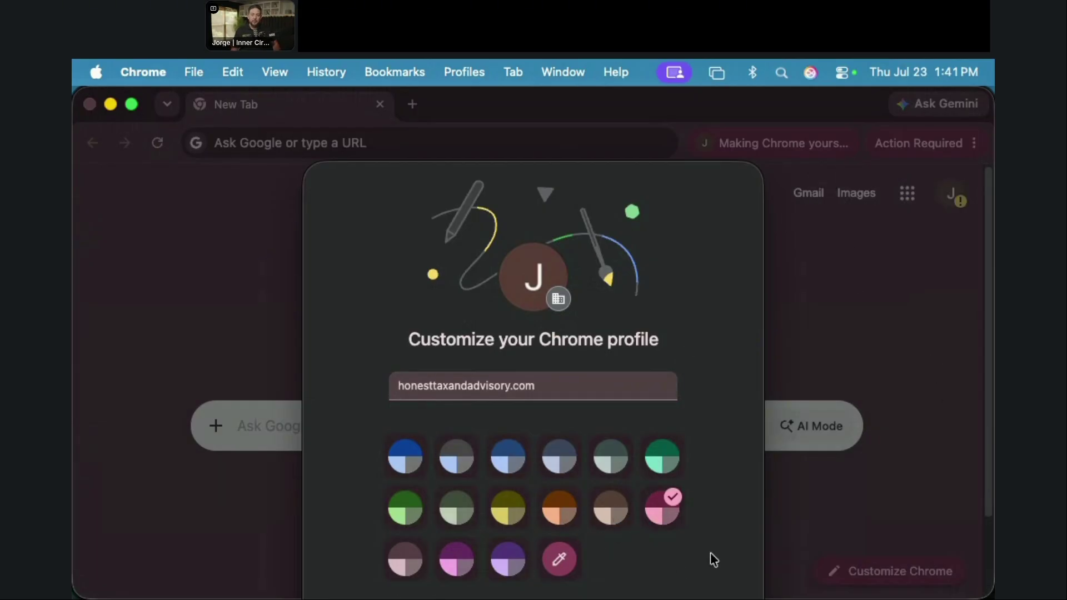
key("Tab")
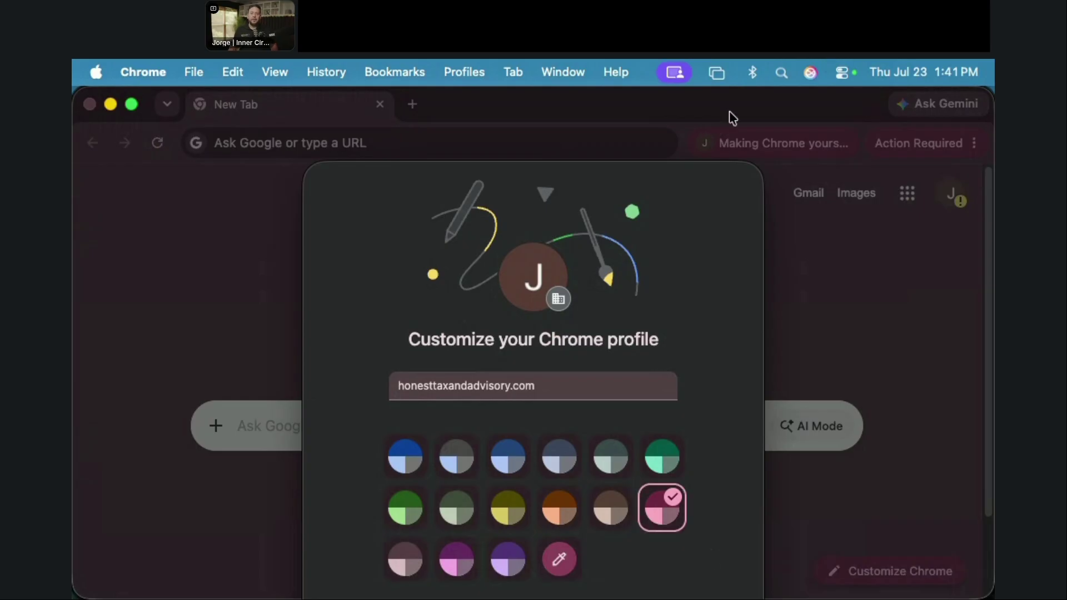
left_click_drag(729, 111, 483, 598)
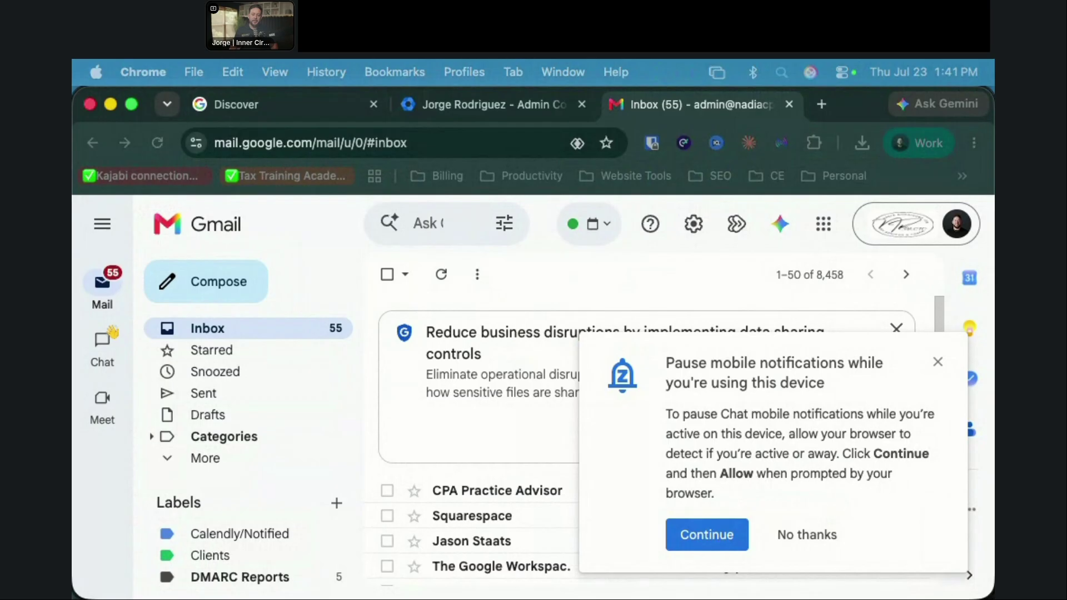
left_click_drag(994, 0, 663, 104)
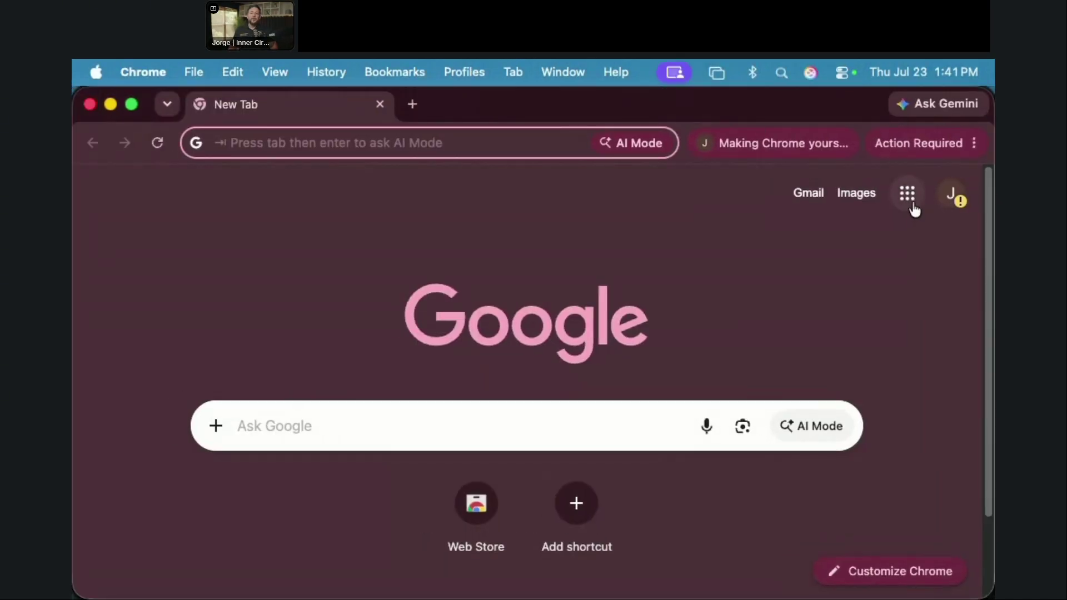
Step: Open the work account's Gmail from the apps grid, pausing chat notifications and blocking activity detection
left_click(907, 194)
left_click(919, 392)
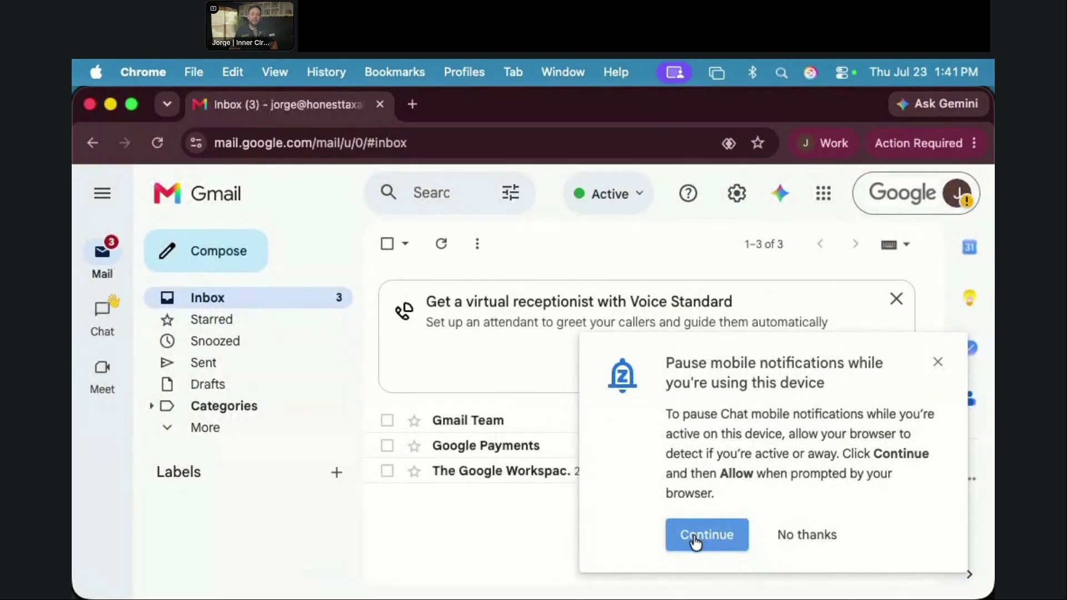
left_click(695, 537)
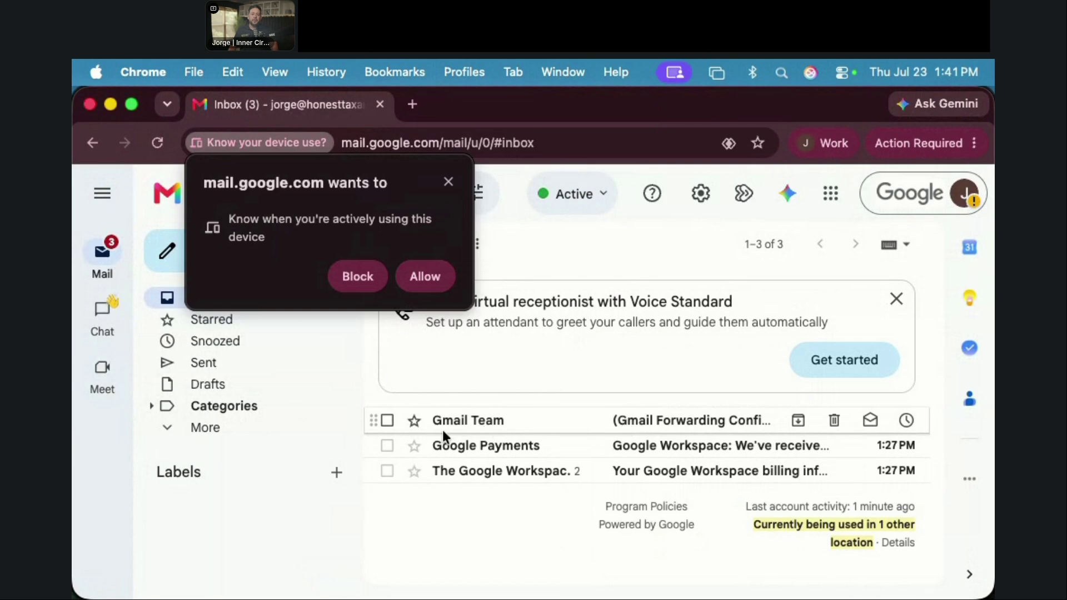
left_click(360, 281)
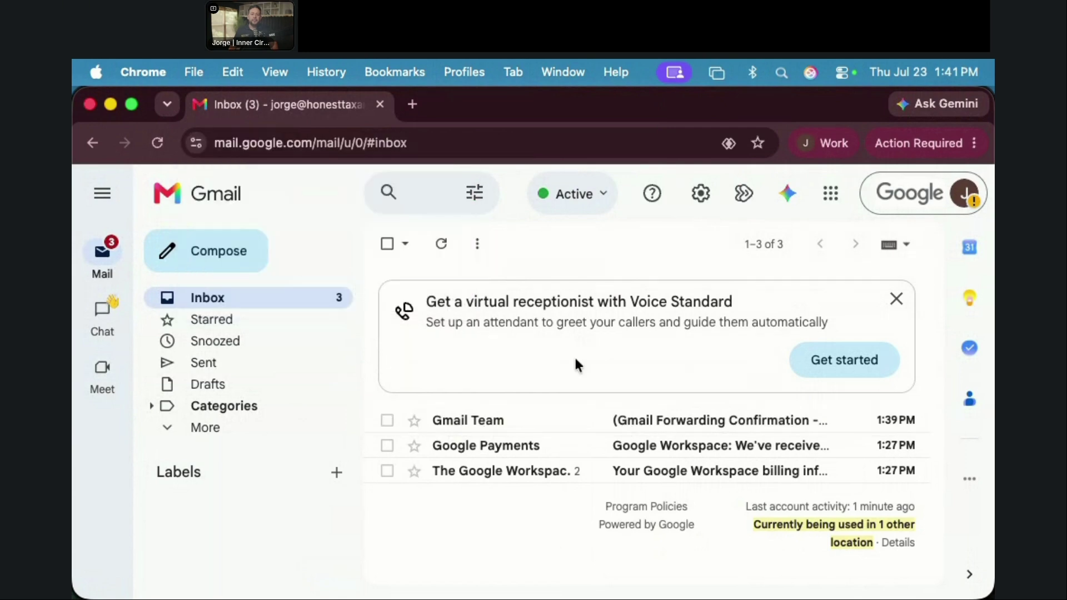
Step: Read the Gmail Forwarding Confirmation, Google Workspace payment receipt and billing information emails in turn
left_click(675, 423)
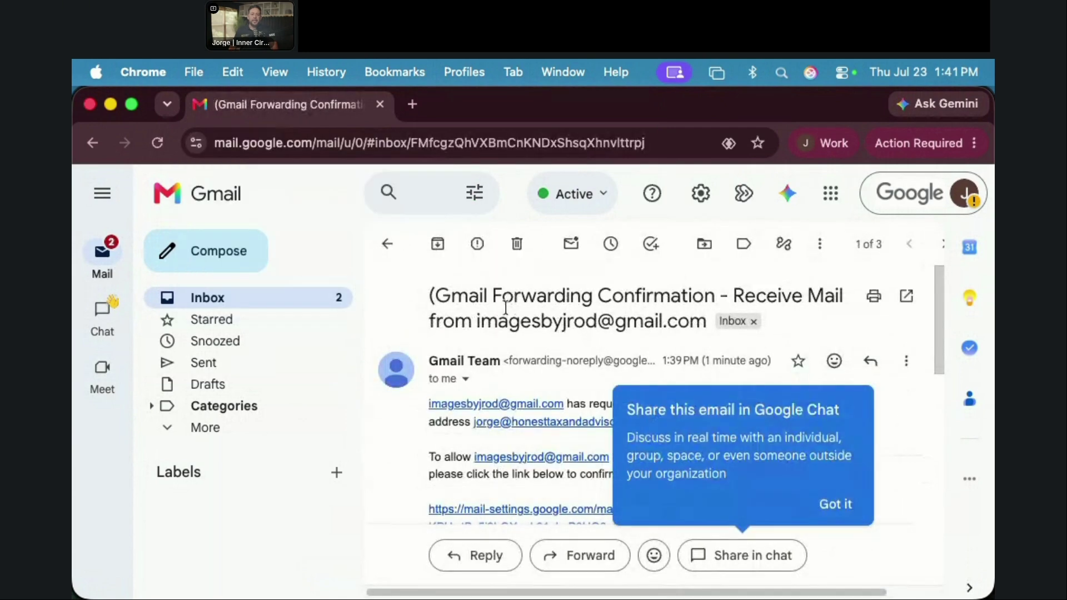
left_click(836, 506)
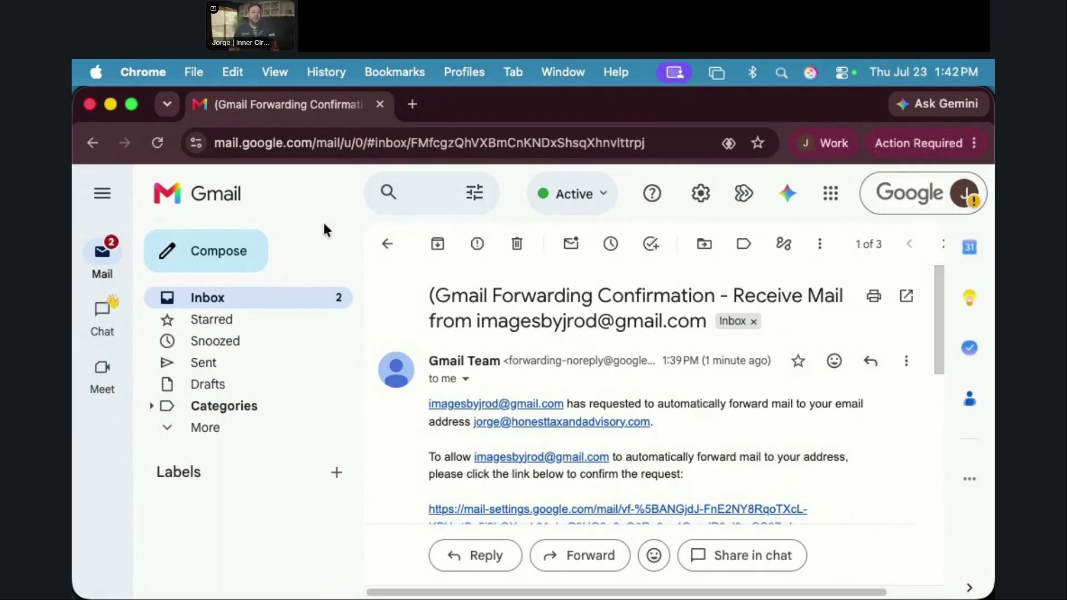
left_click(303, 308)
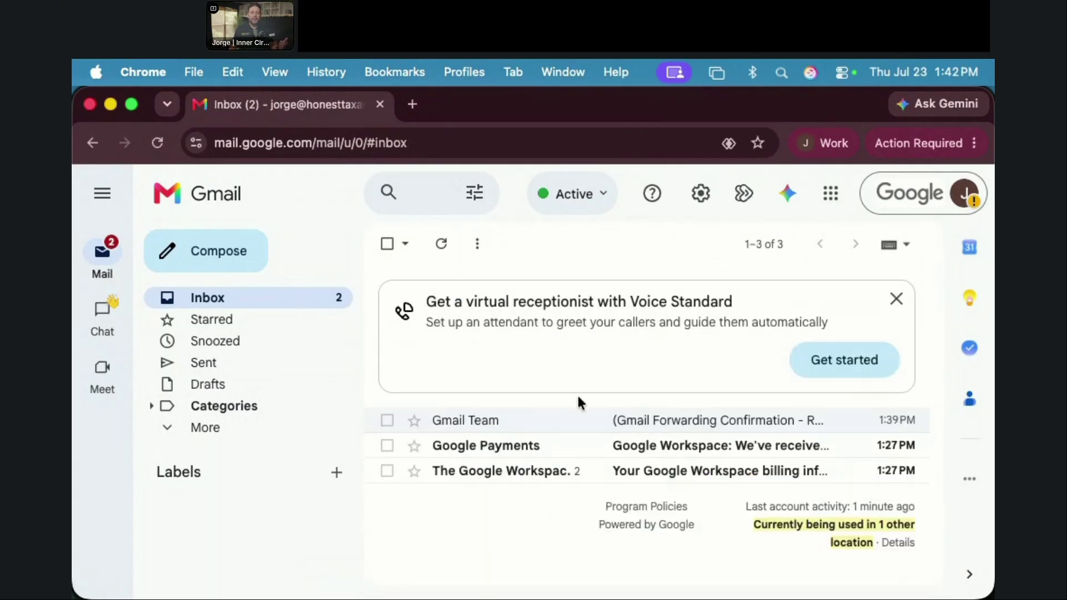
left_click(512, 449)
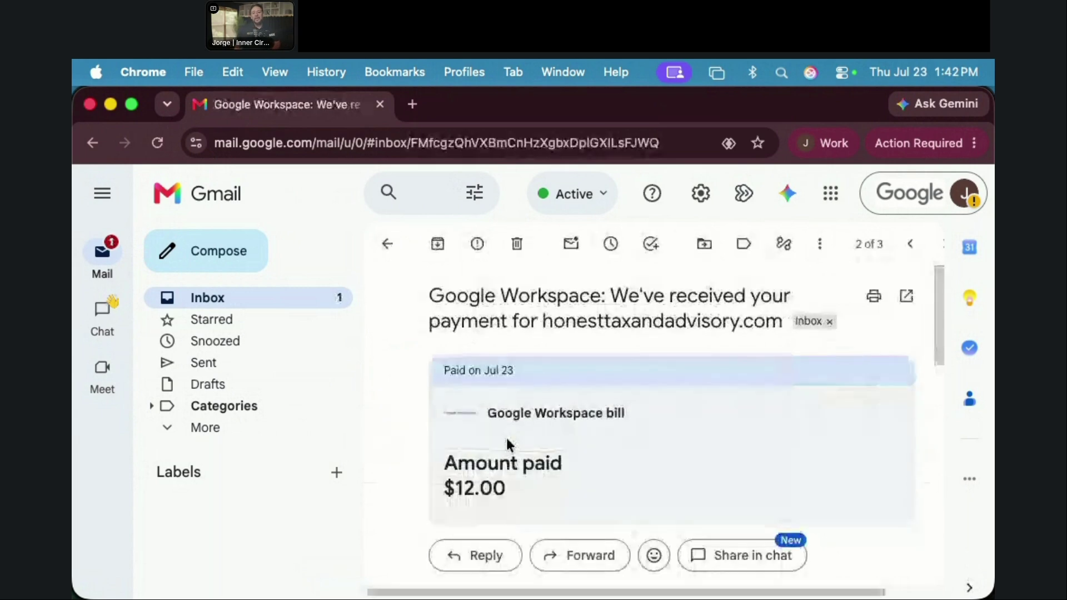
left_click(272, 303)
left_click(531, 477)
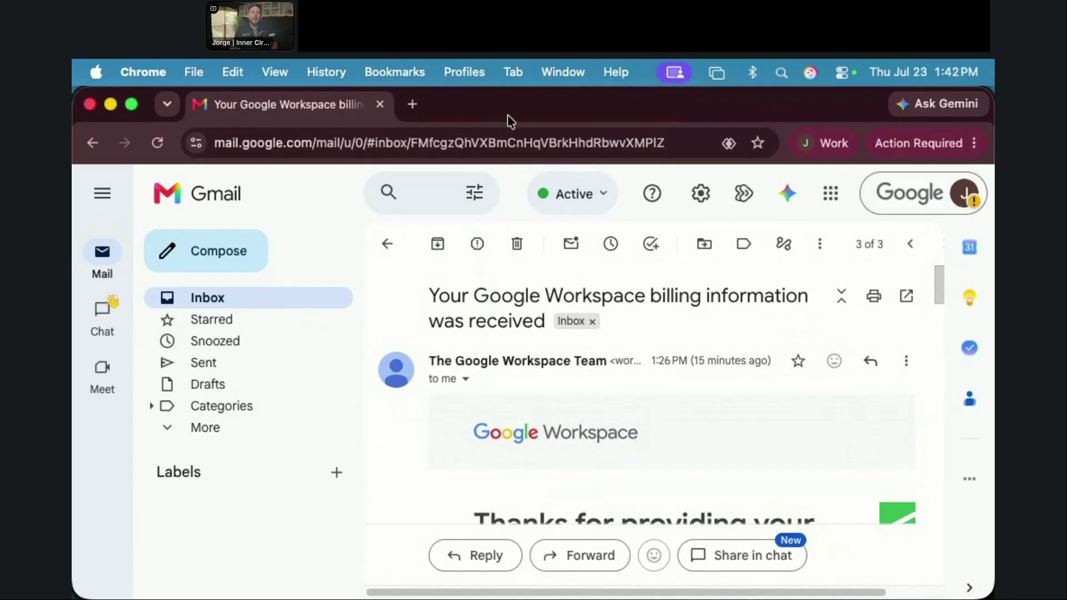
left_click_drag(507, 119, 526, 366)
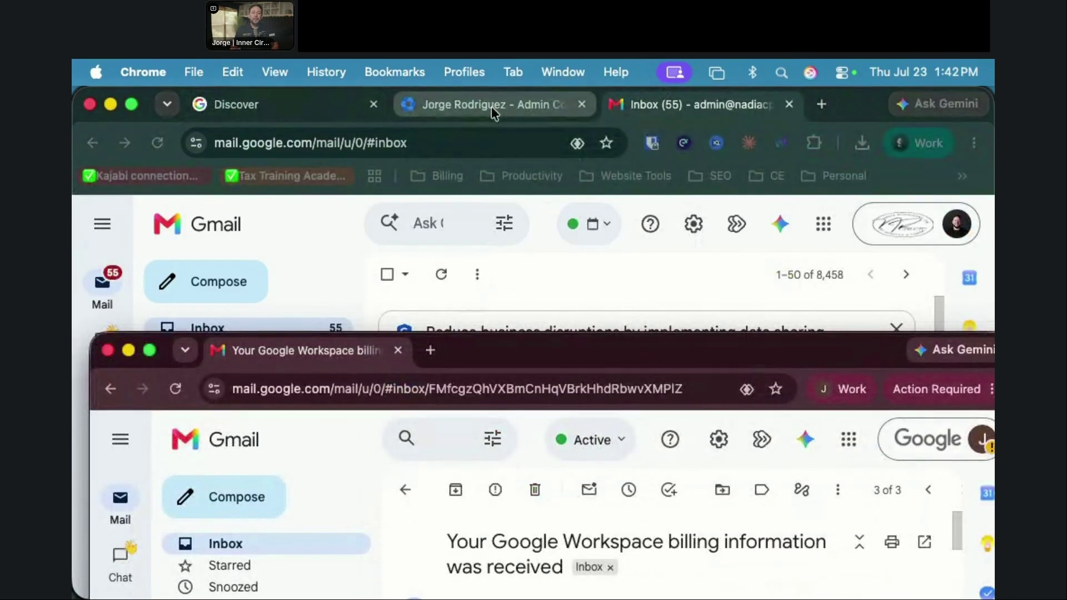
Step: Minimize the work Gmail and maximize the personal Gmail settings window, then reload the forwarding settings
left_click(112, 105)
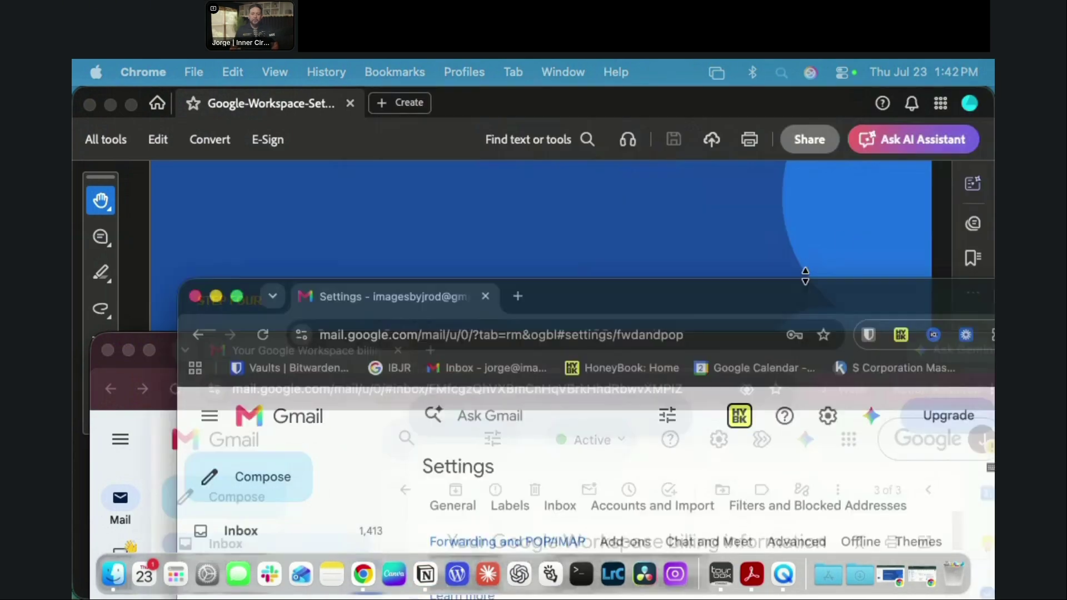
left_click_drag(803, 274, 535, 107)
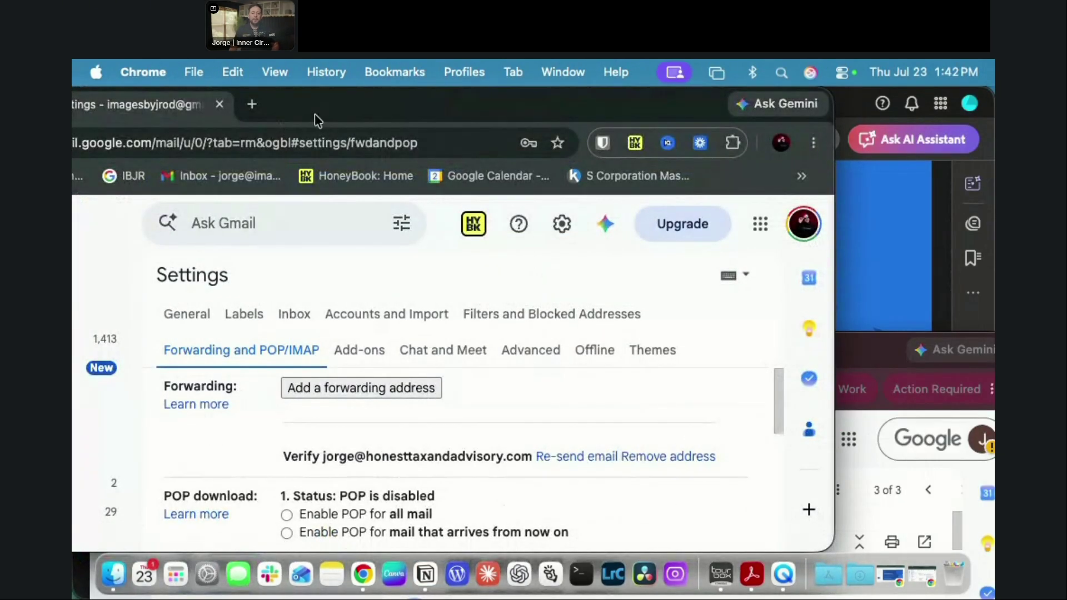
double_click(315, 114)
left_click(157, 143)
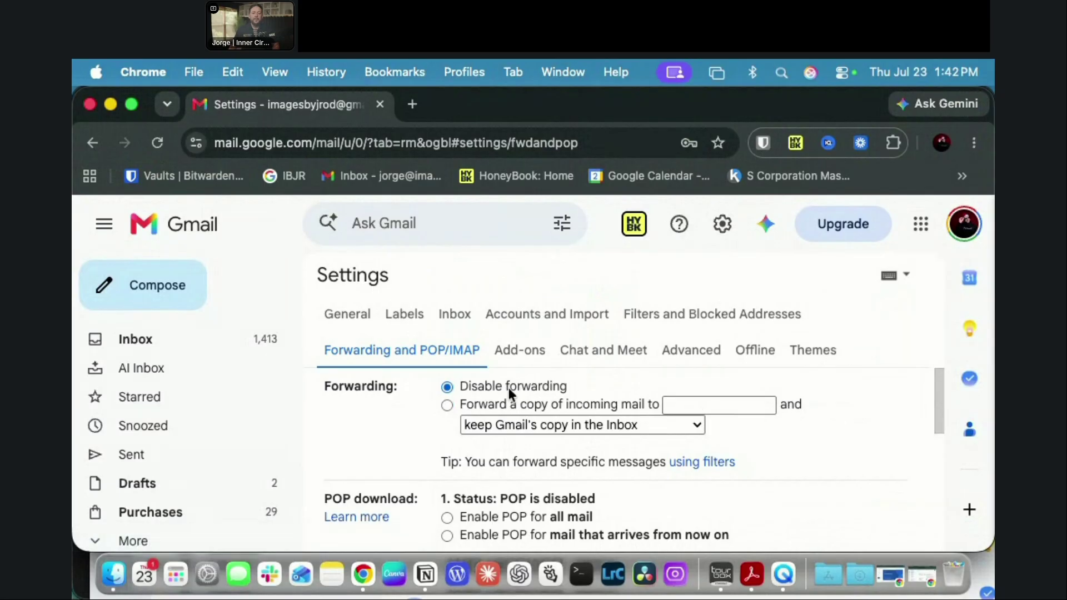
left_click(589, 426)
left_click(870, 434)
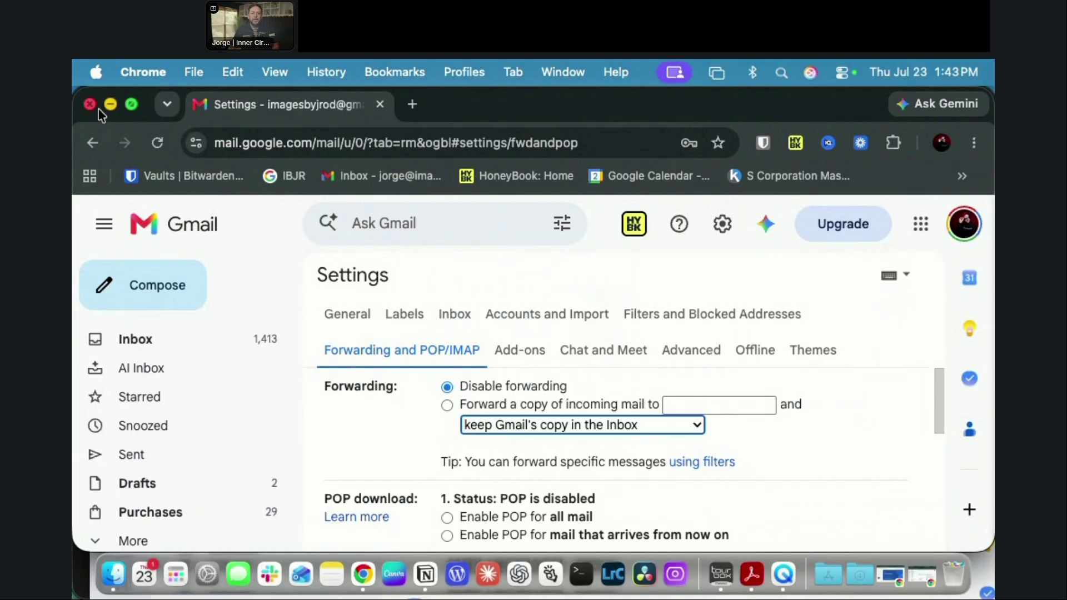
left_click(157, 143)
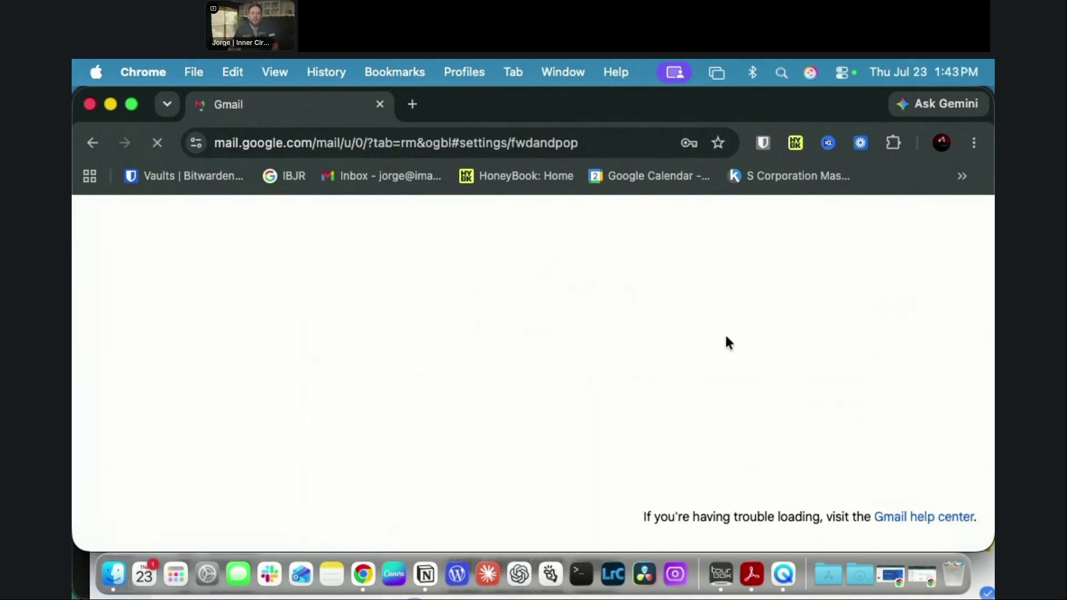
Step: Toggle forwarding on, set it back to disabled, cancel the changes, then minimize Gmail
left_click(532, 353)
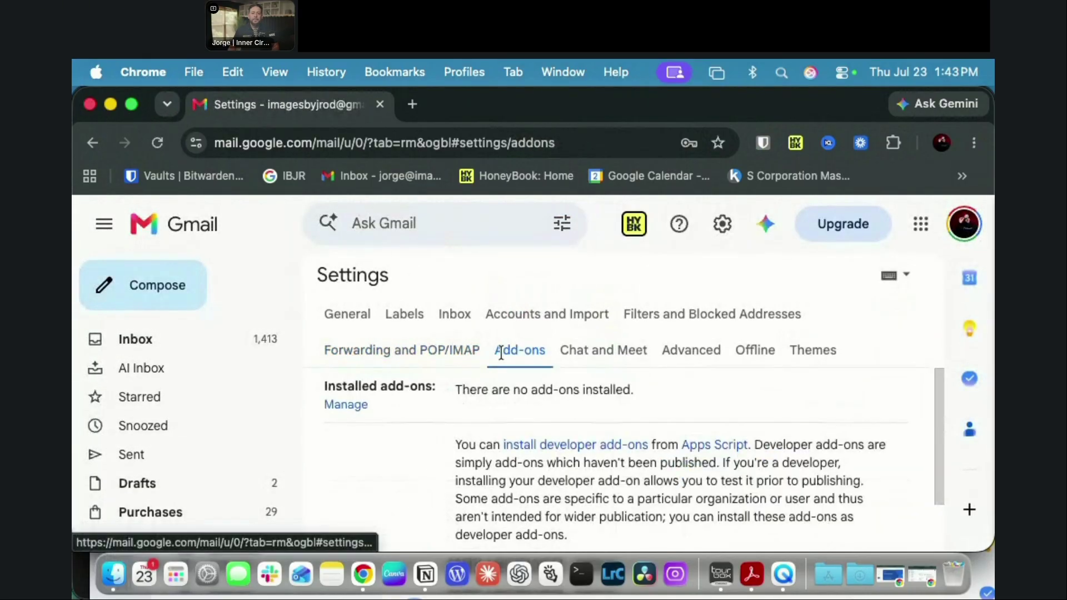
left_click(420, 352)
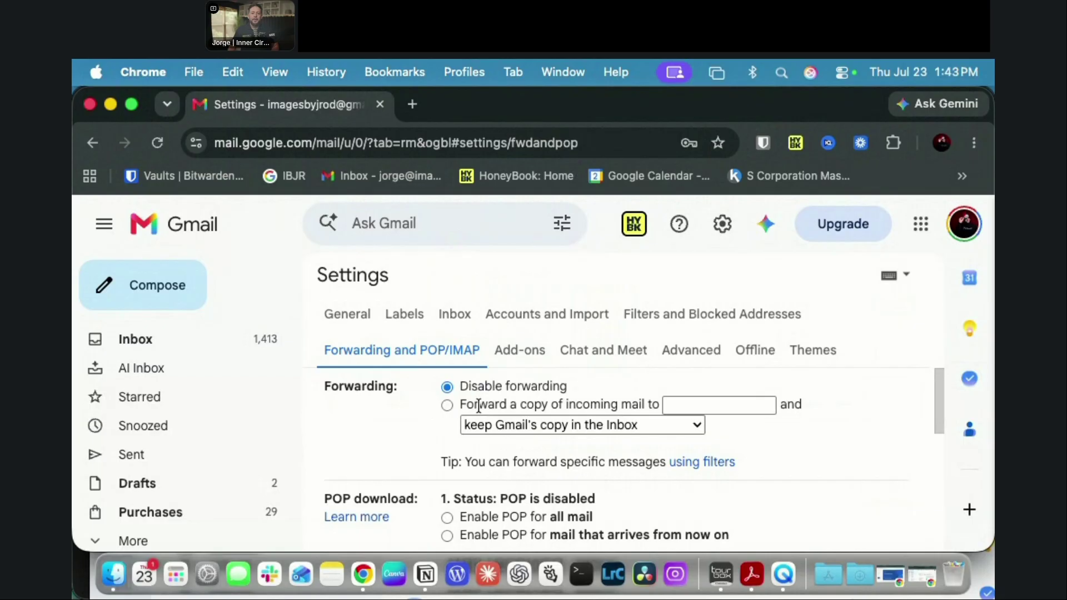
left_click(446, 405)
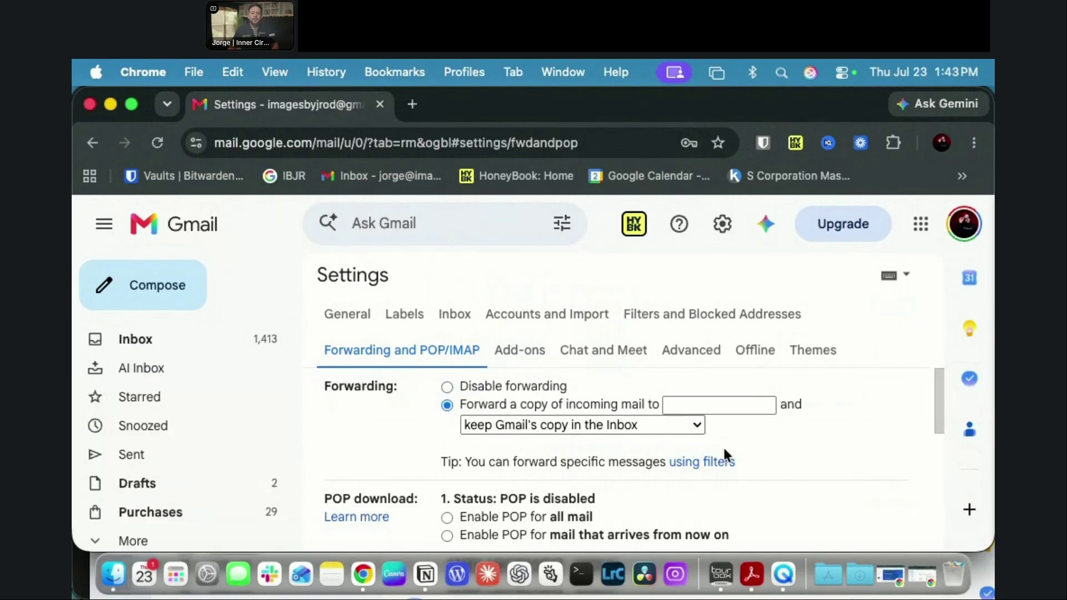
left_click(476, 388)
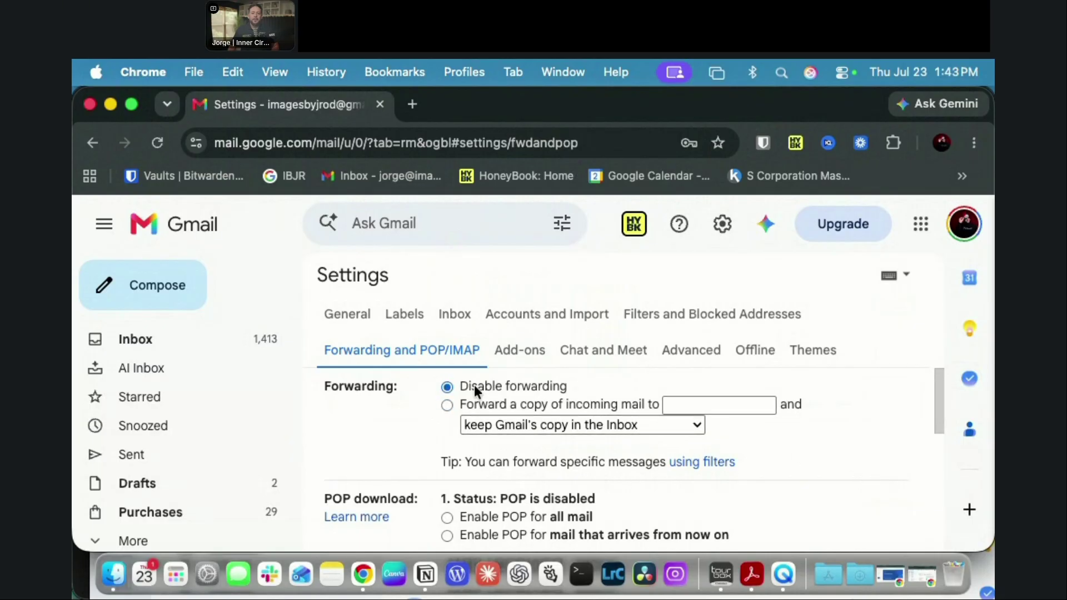
scroll(556, 412, "down", 10)
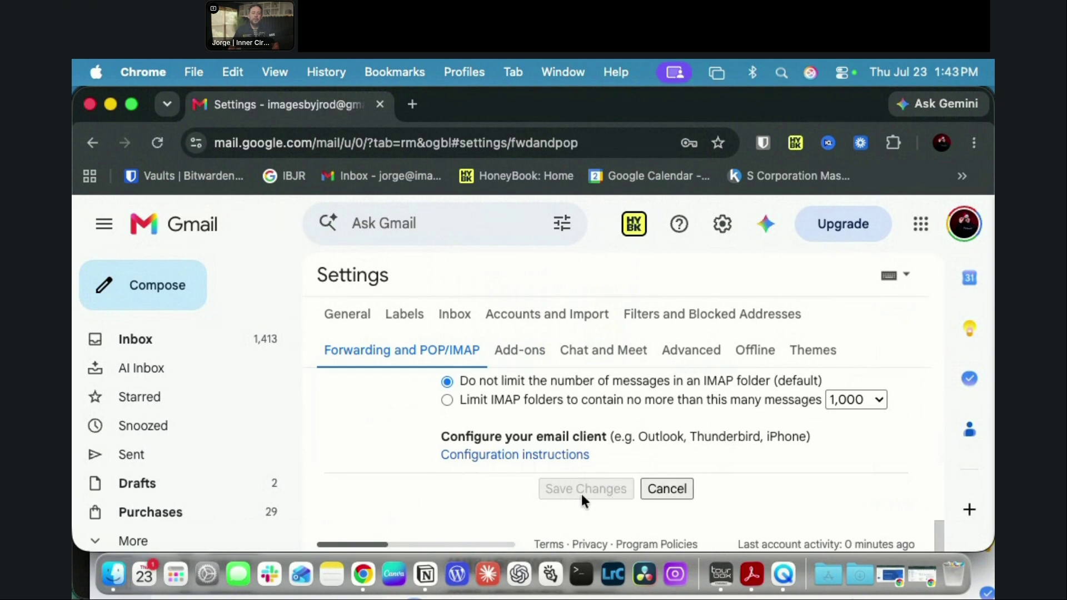
left_click(674, 490)
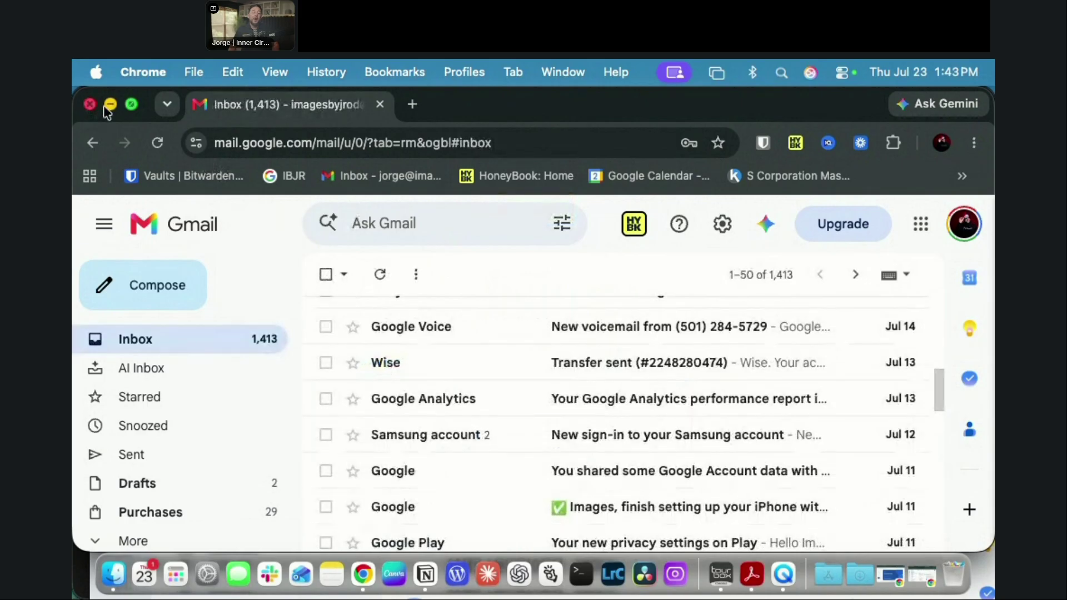
left_click(110, 105)
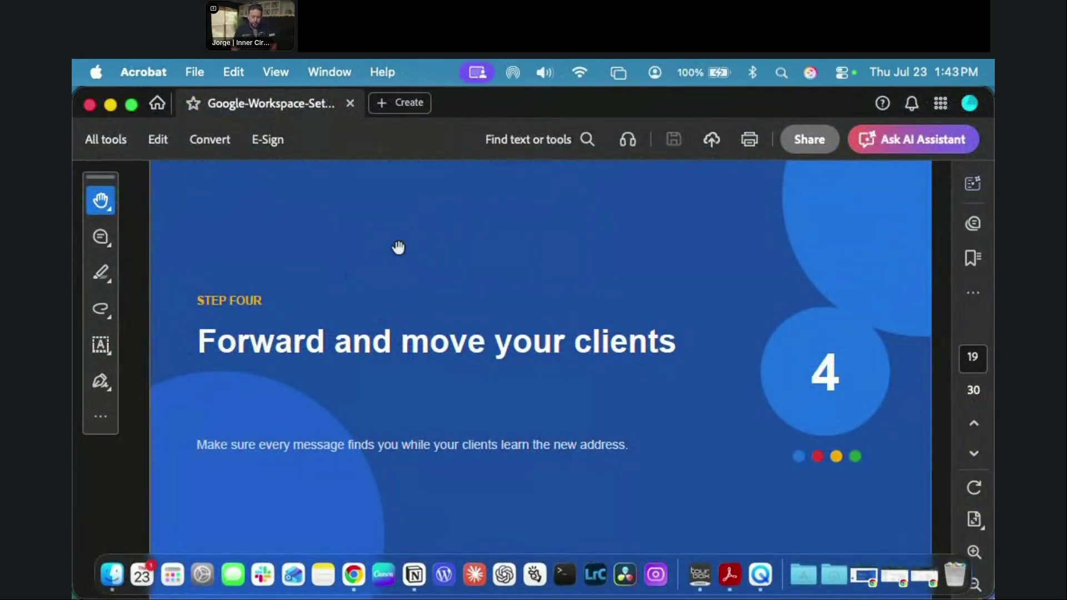
Step: In full-screen mode, advance the guide to slide 22 'Turn on appointment scheduling', then switch to Chrome
key("super+l")
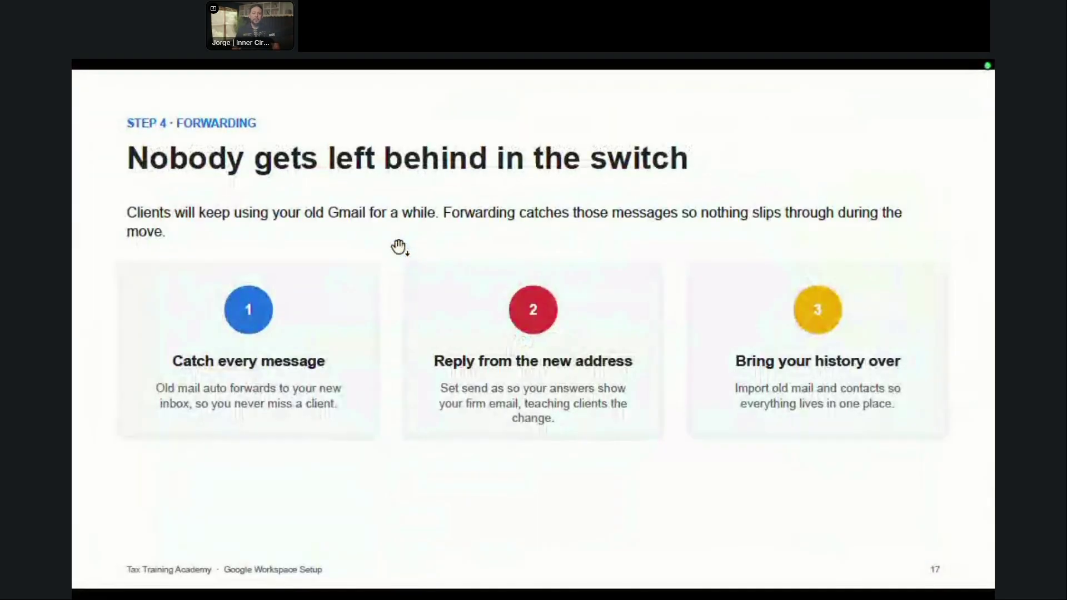
key("Right")
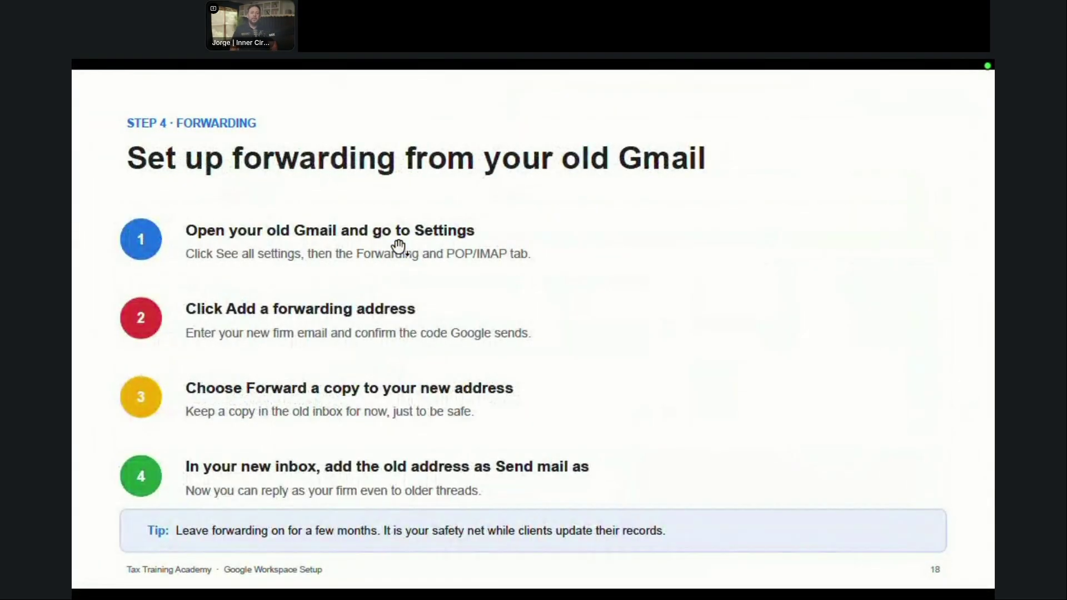
key("Right")
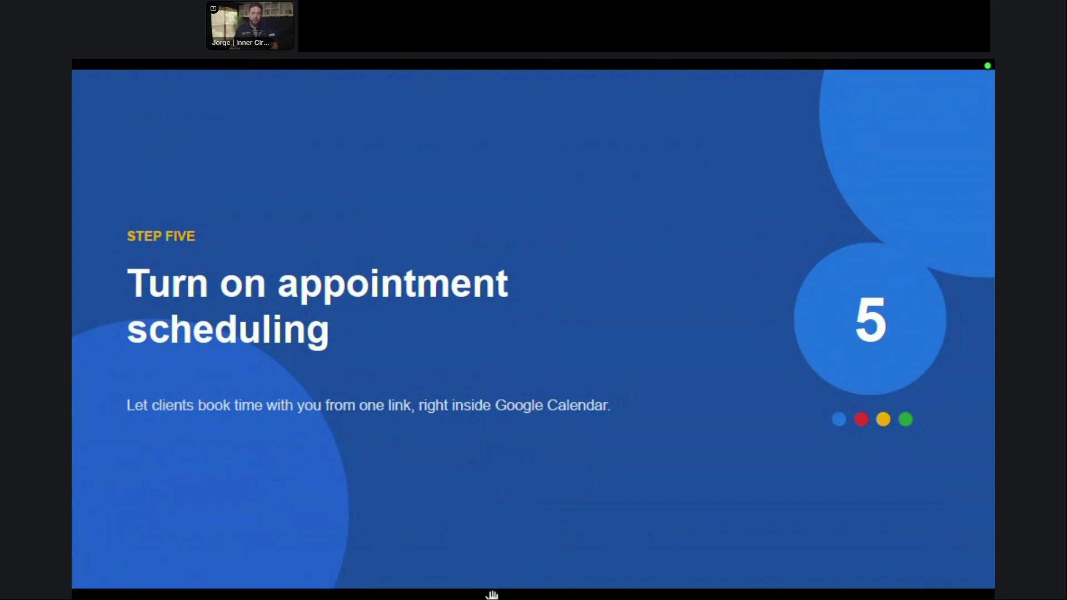
key("Escape")
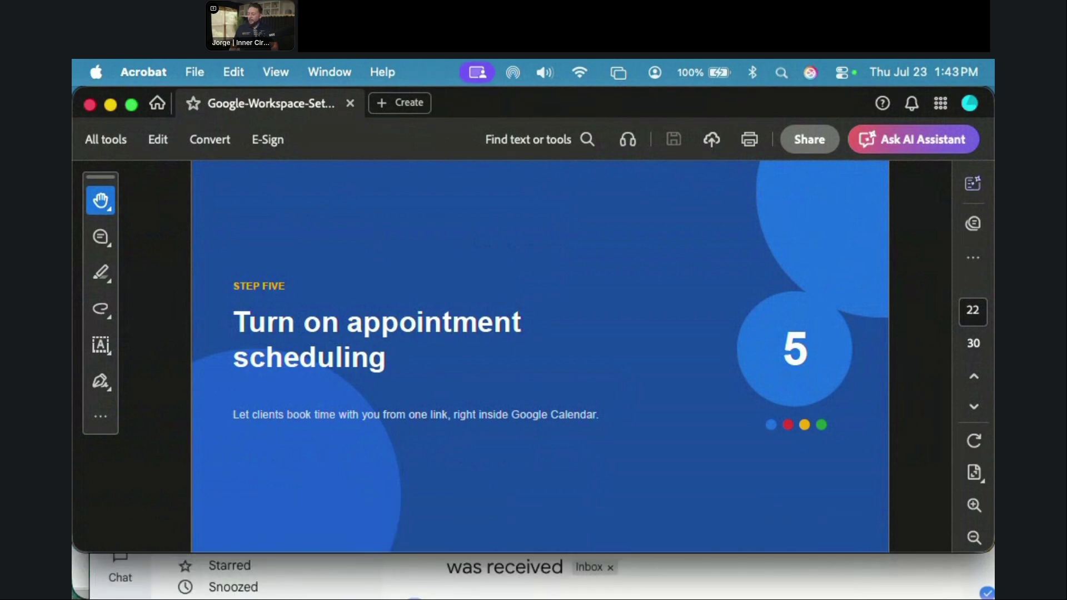
key("super+Tab")
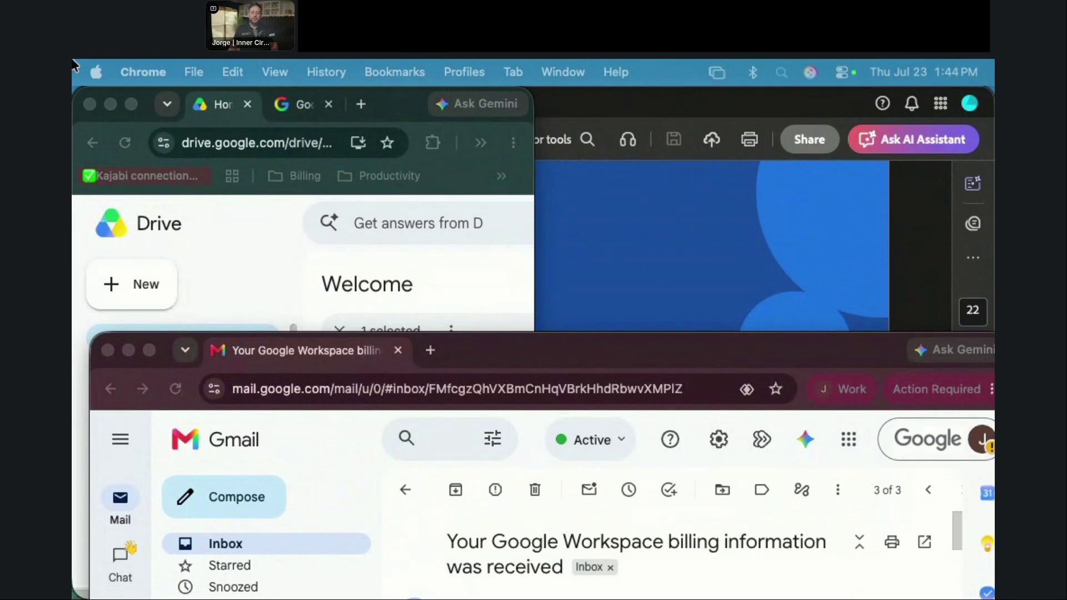
Step: Open Google Calendar from the apps grid and dismiss the welcome and dark-mode notices, keeping Light theme
double_click(647, 355)
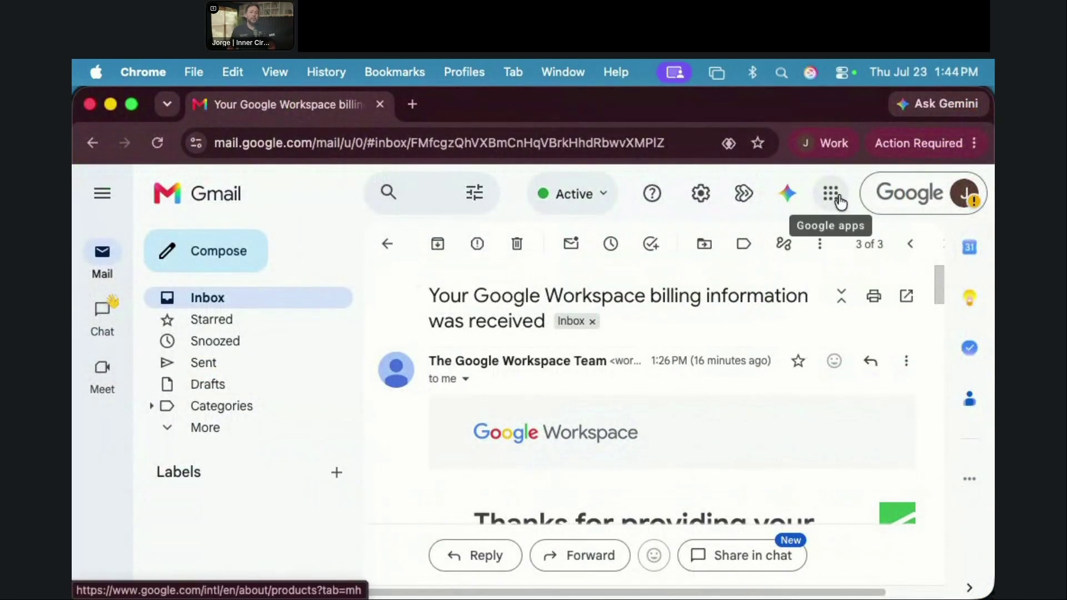
left_click(832, 194)
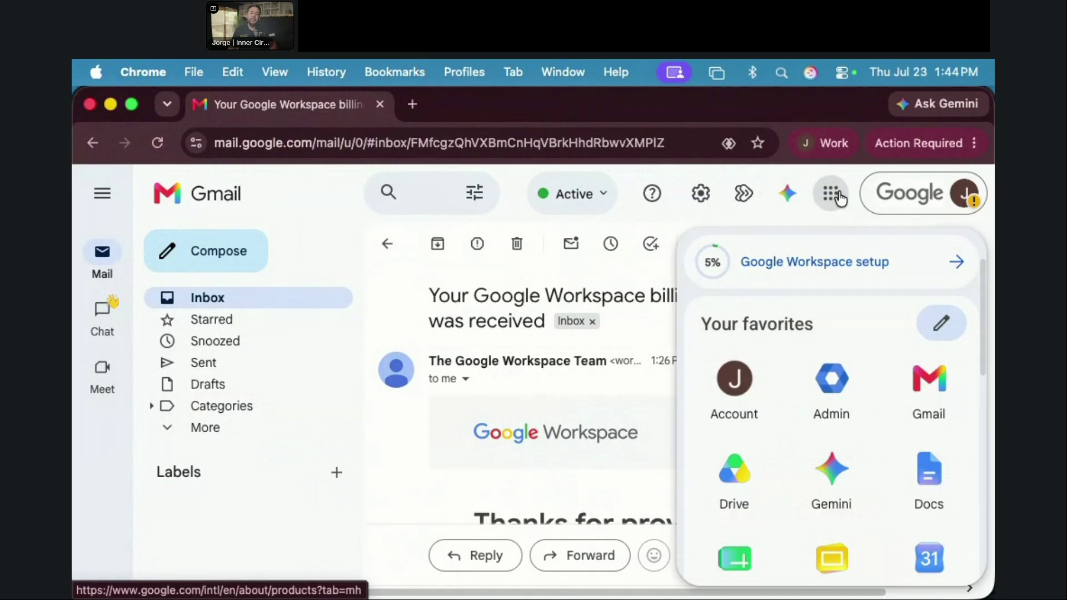
scroll(782, 372, "down", 2)
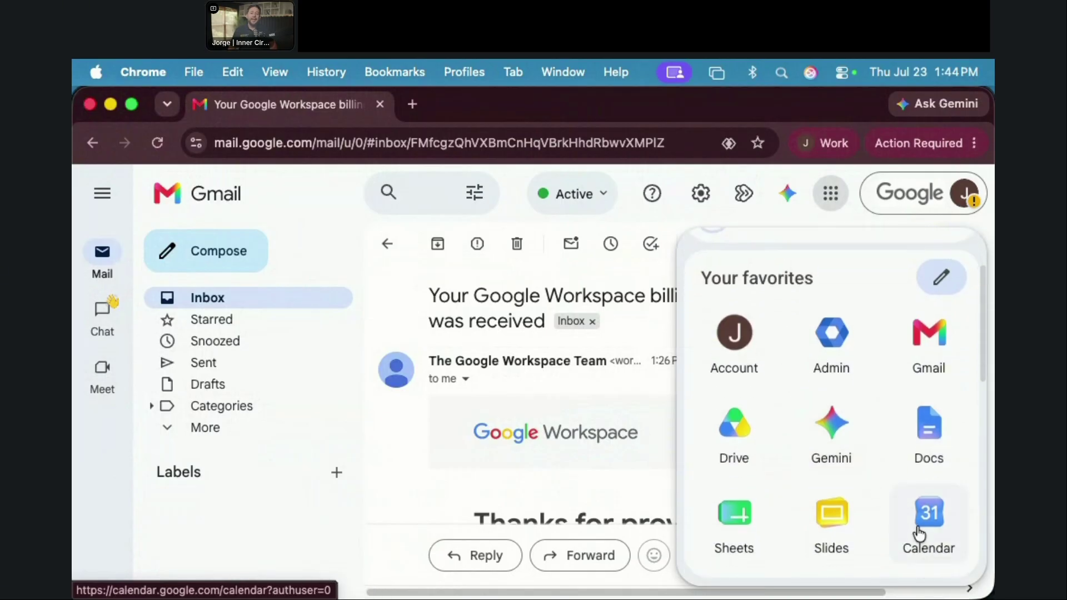
left_click(925, 528)
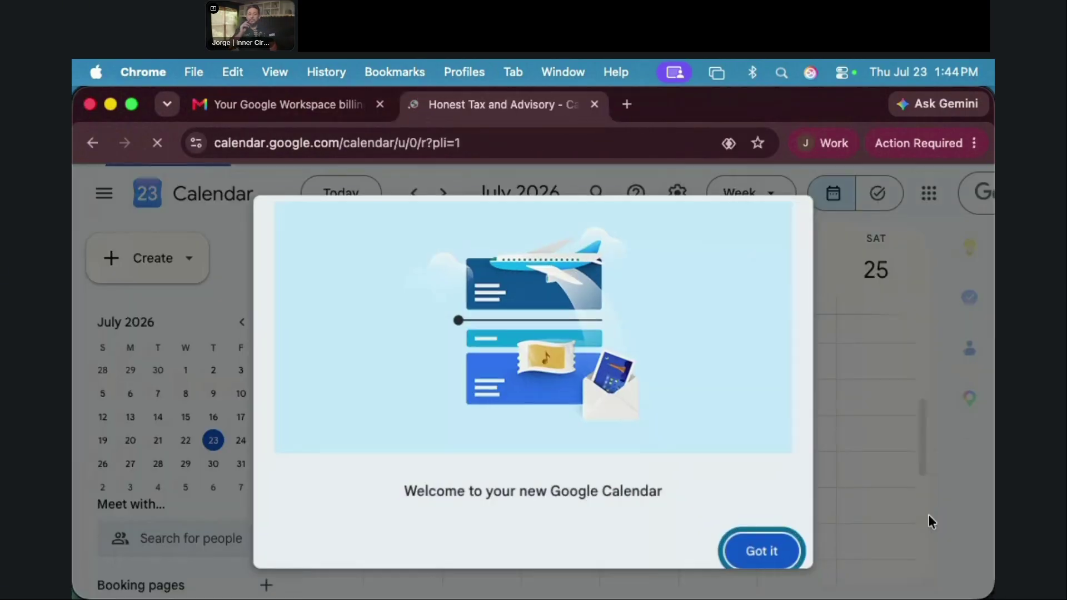
left_click(763, 561)
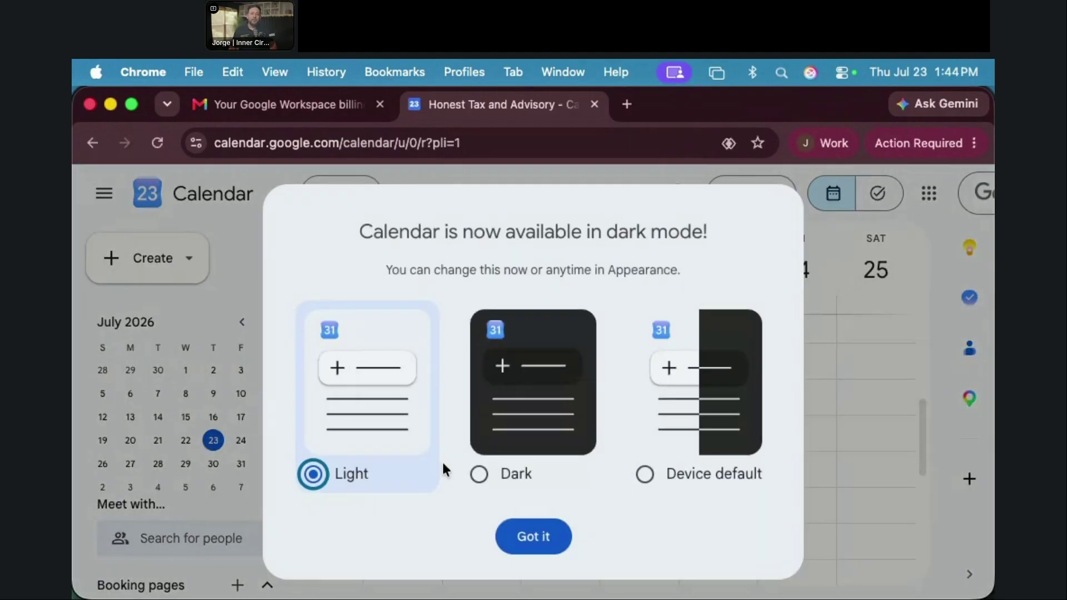
left_click(525, 540)
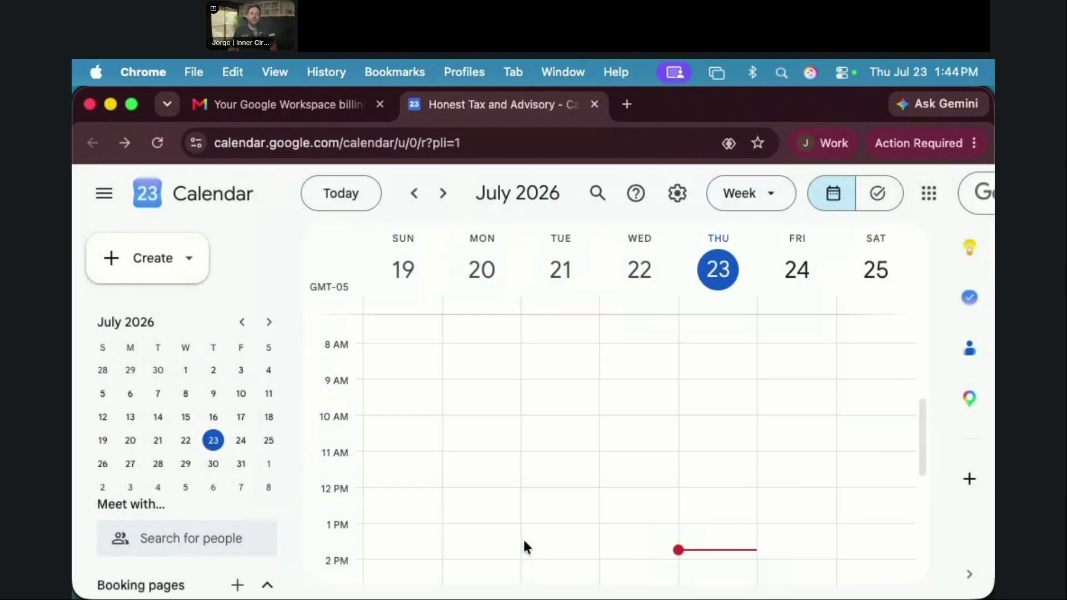
left_click(188, 271)
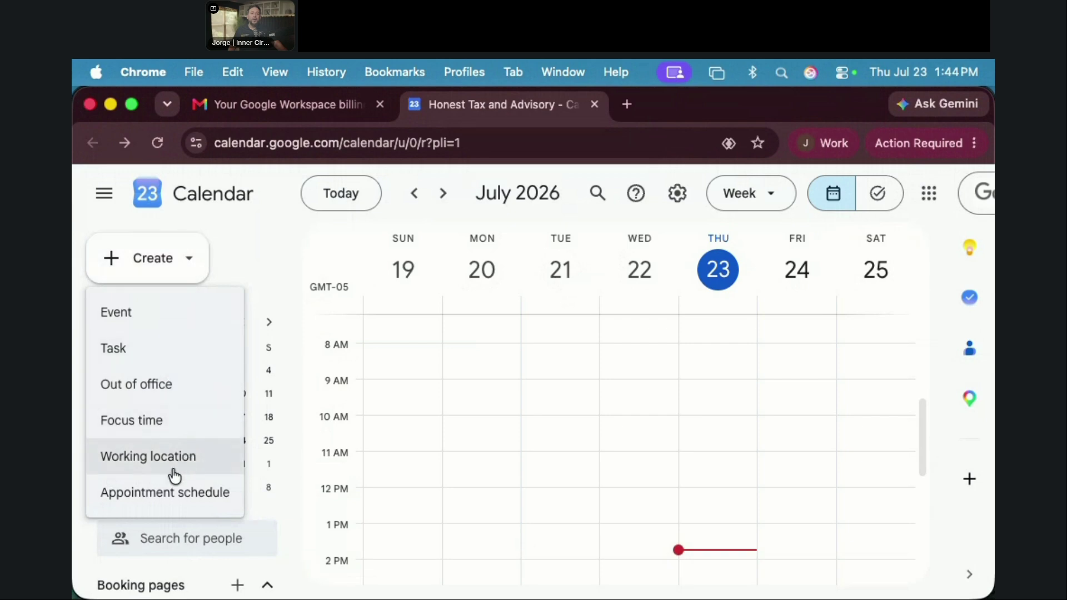
Step: Create an appointment schedule and review its 1-hour slots, weekday 9:00am–5:00pm Central Time availability, and booking settings
left_click(151, 495)
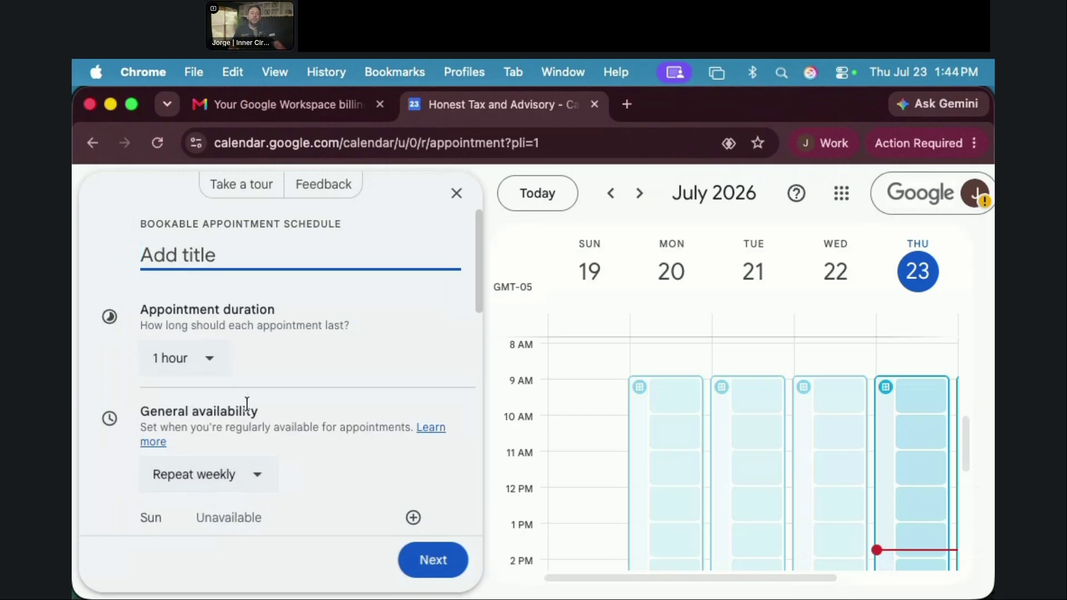
scroll(179, 244, "down", 1)
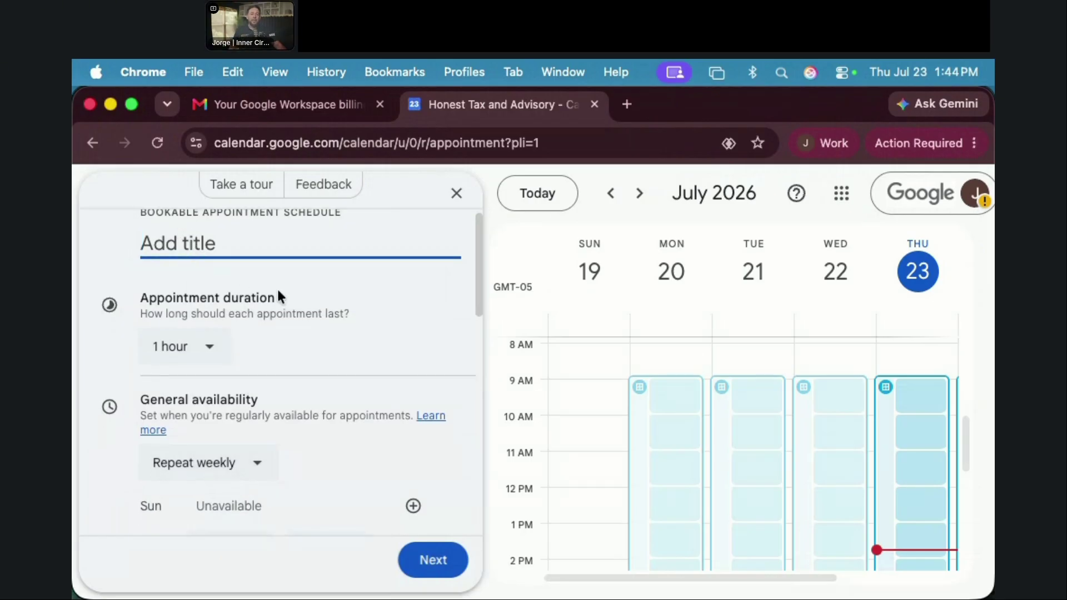
scroll(170, 353, "down", 5)
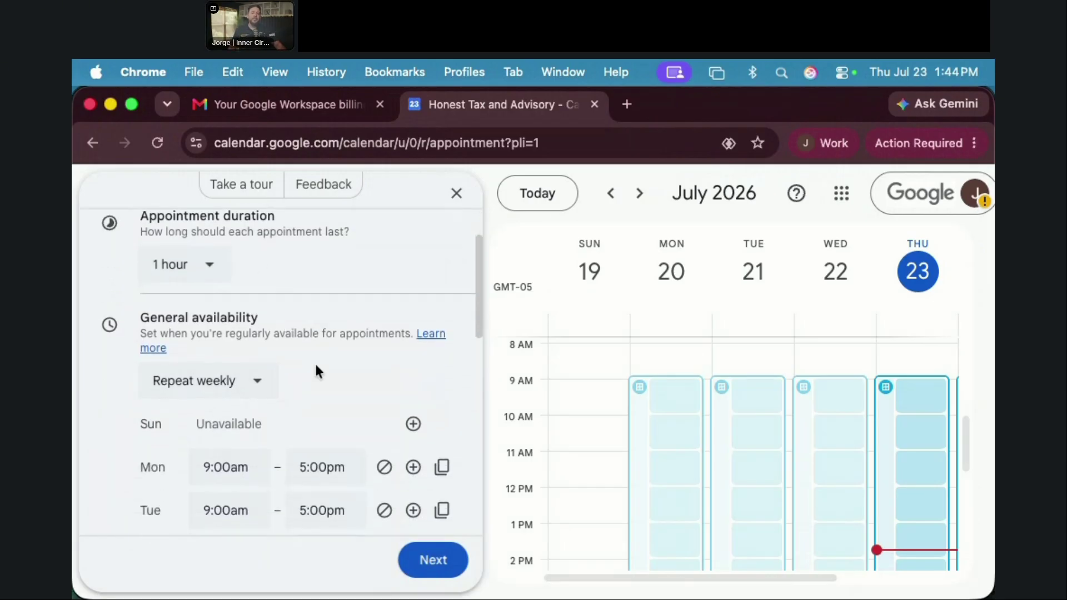
scroll(310, 365, "down", 5)
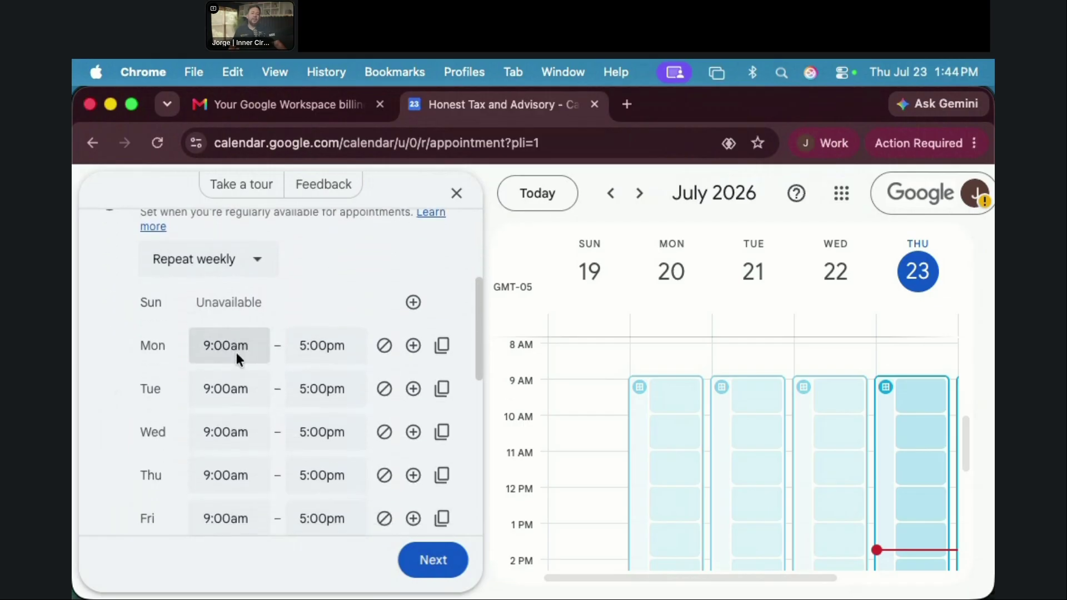
scroll(278, 352, "down", 3)
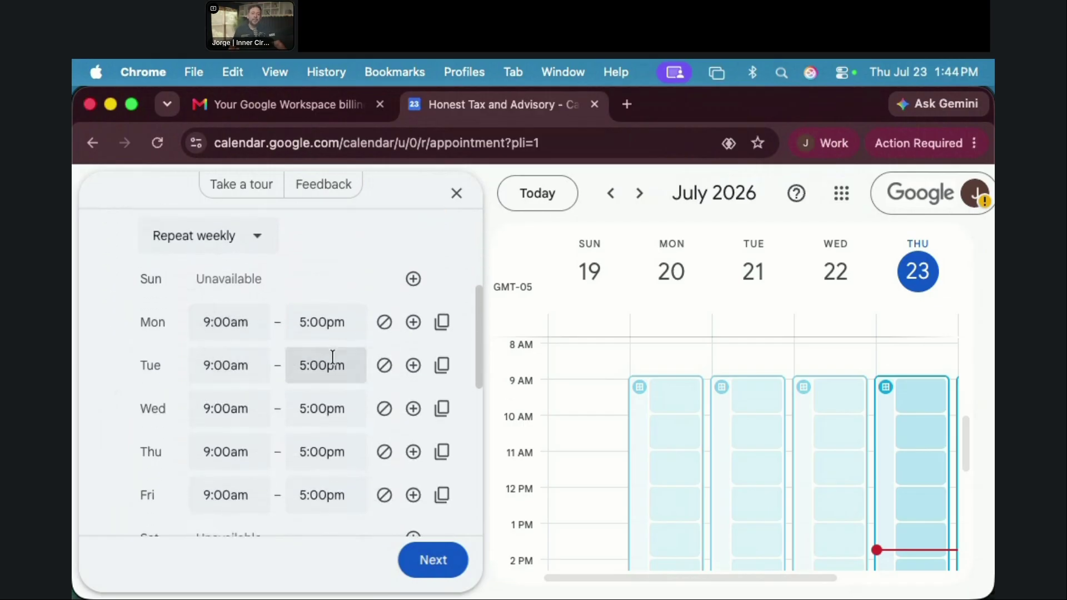
scroll(332, 358, "down", 6)
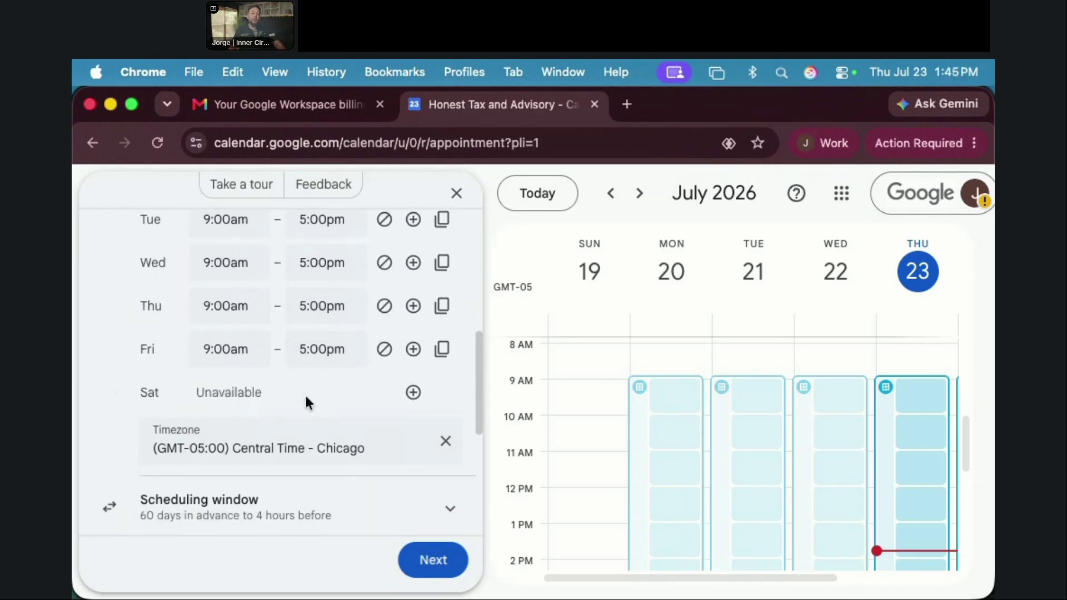
scroll(308, 397, "down", 1)
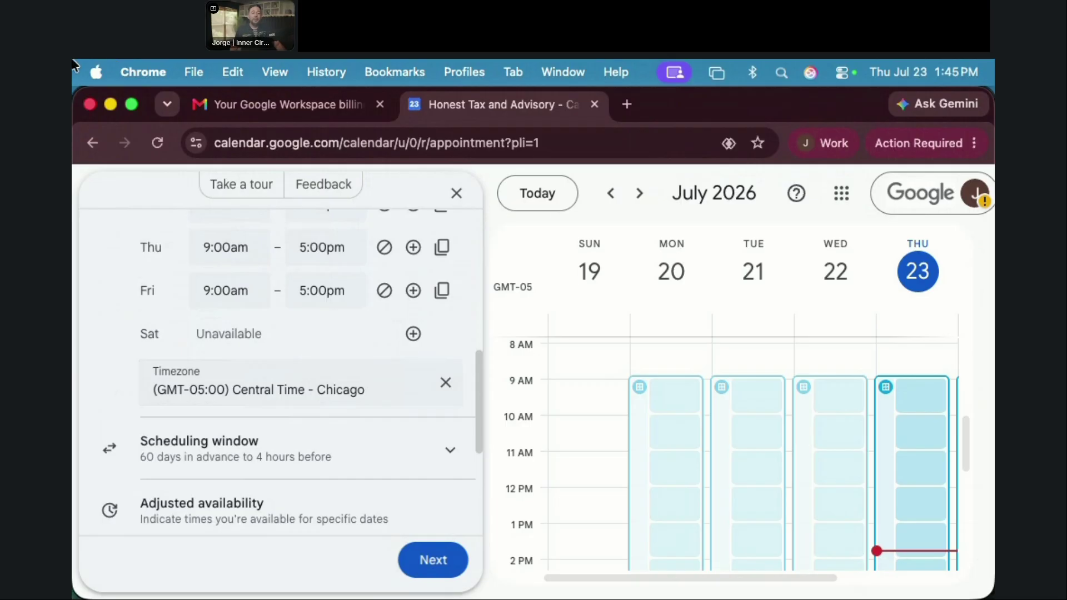
scroll(295, 425, "down", 5)
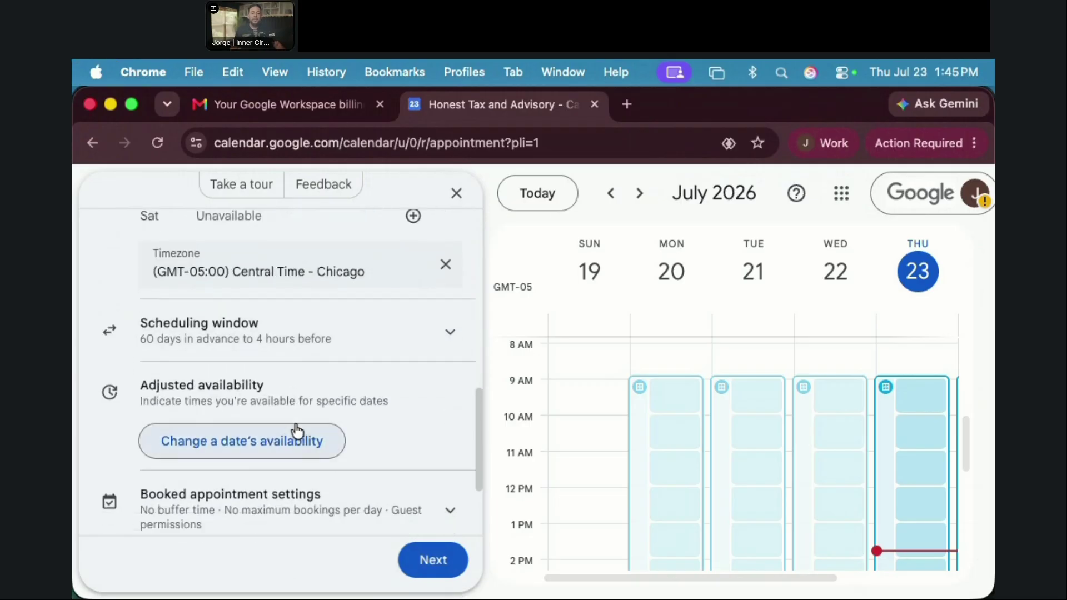
scroll(296, 431, "down", 4)
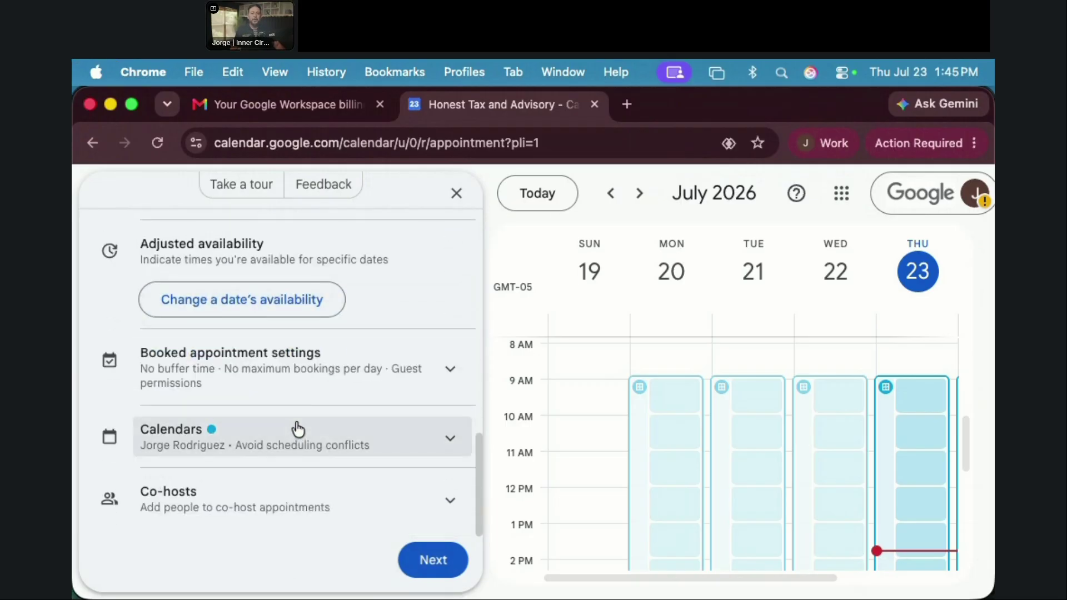
scroll(295, 378, "up", 1)
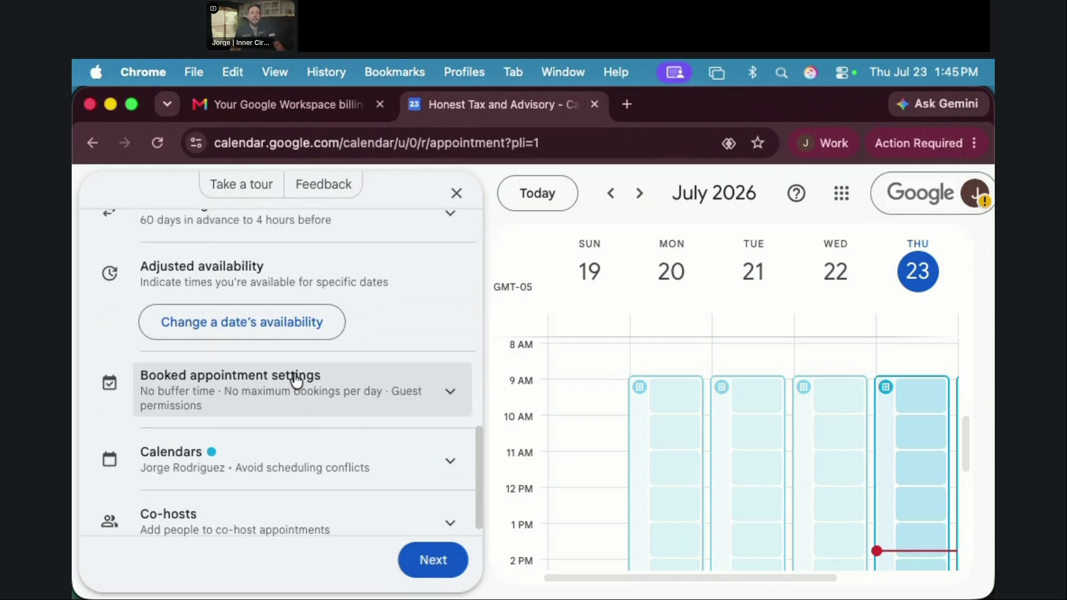
scroll(312, 377, "up", 2)
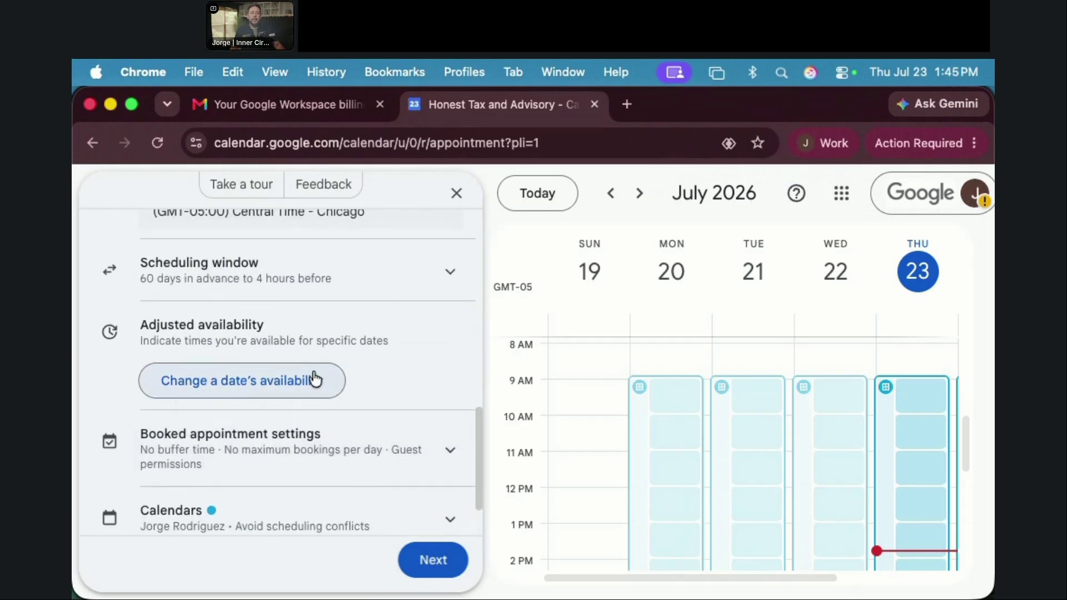
scroll(314, 378, "down", 3)
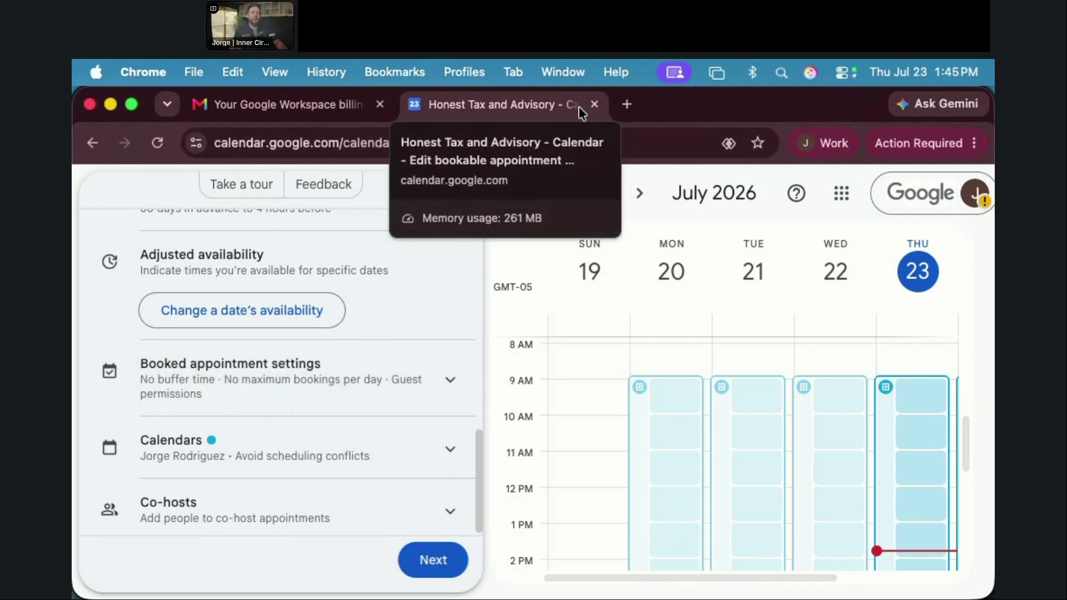
Step: Page back and forth through the guide's slides, ending on slide 20, 'Nobody gets left behind in the switch.'
left_click(110, 105)
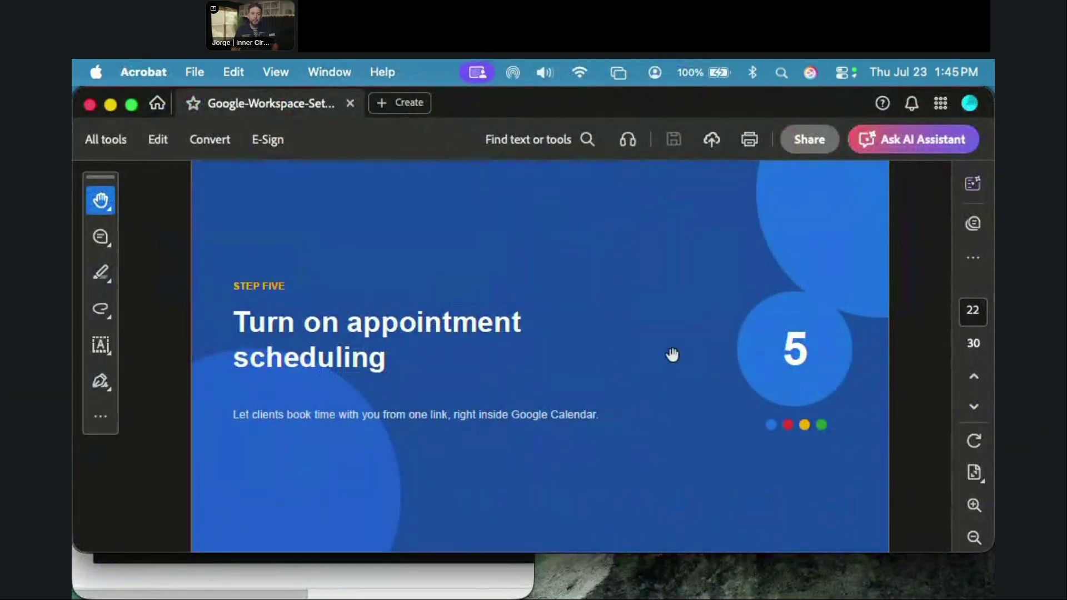
key("Right")
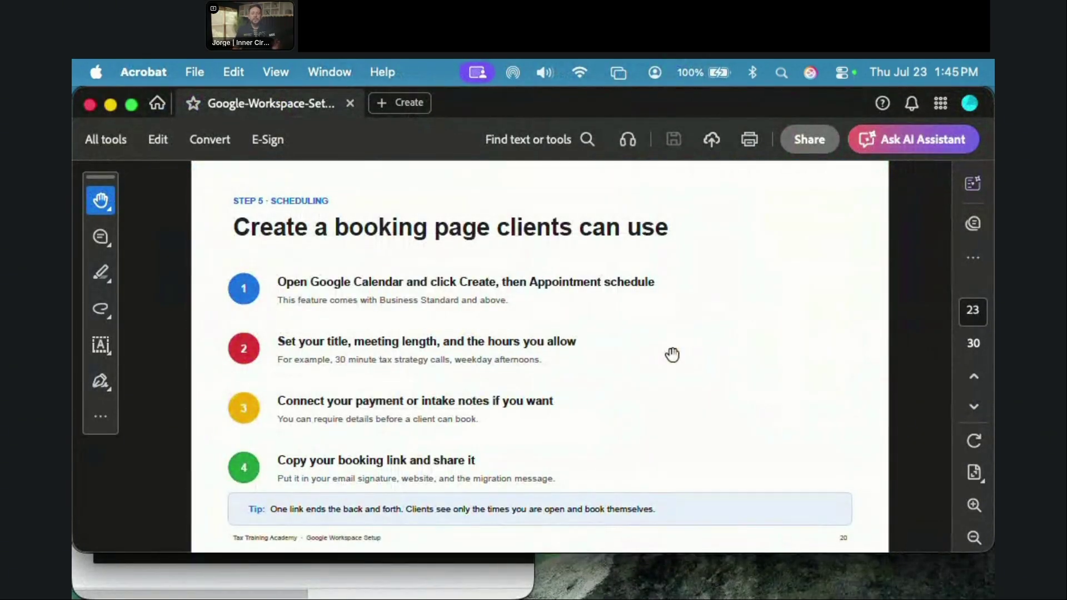
key("Right")
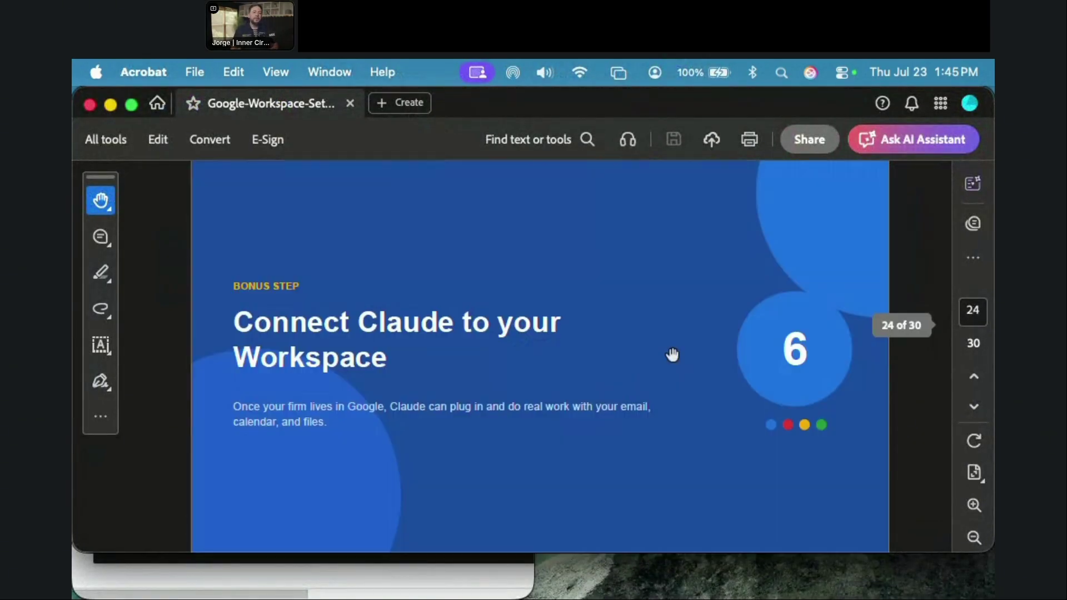
key("Left")
key("Left")
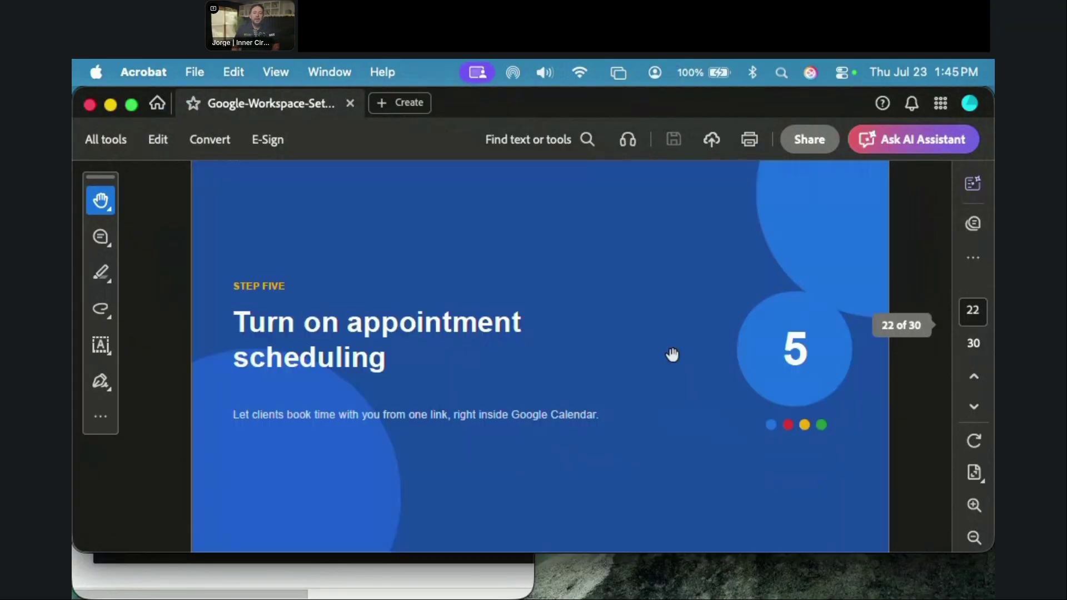
key("Right")
key("Left")
key("Right")
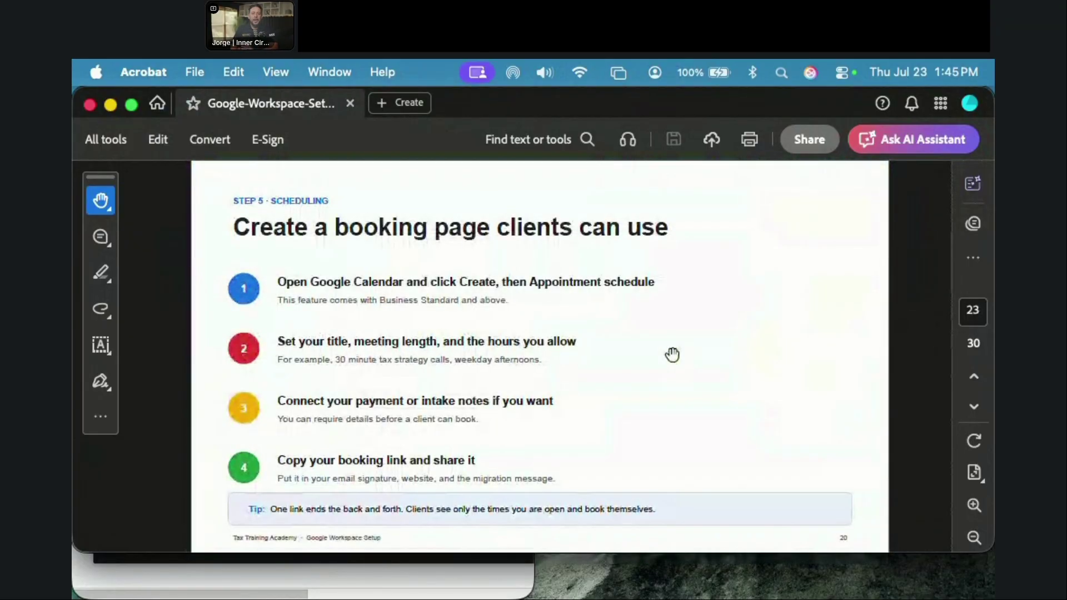
key("Left")
key("Left")
key("Left")
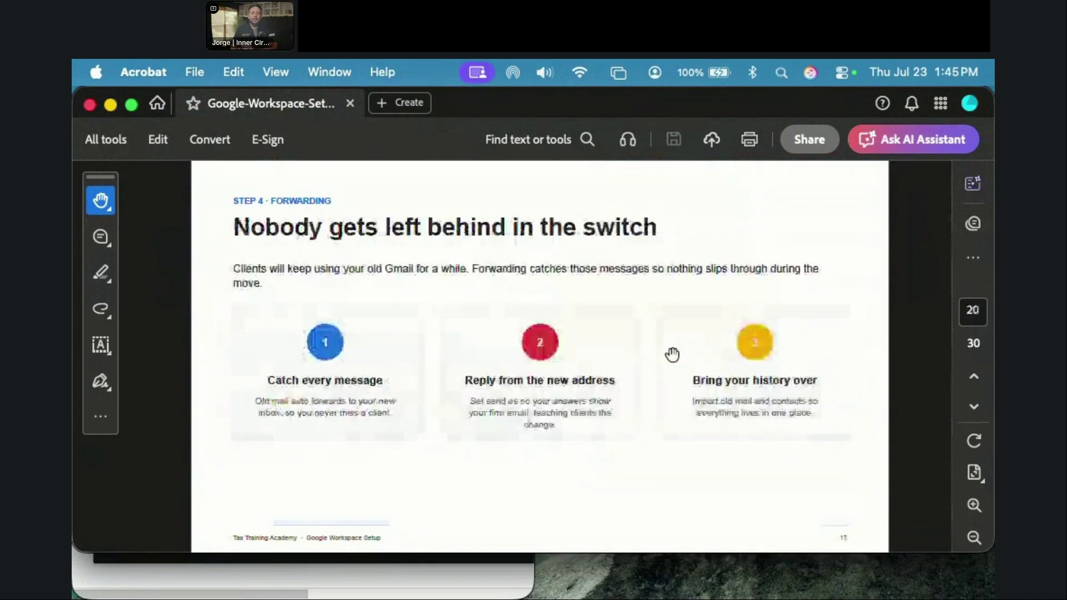
key("Right")
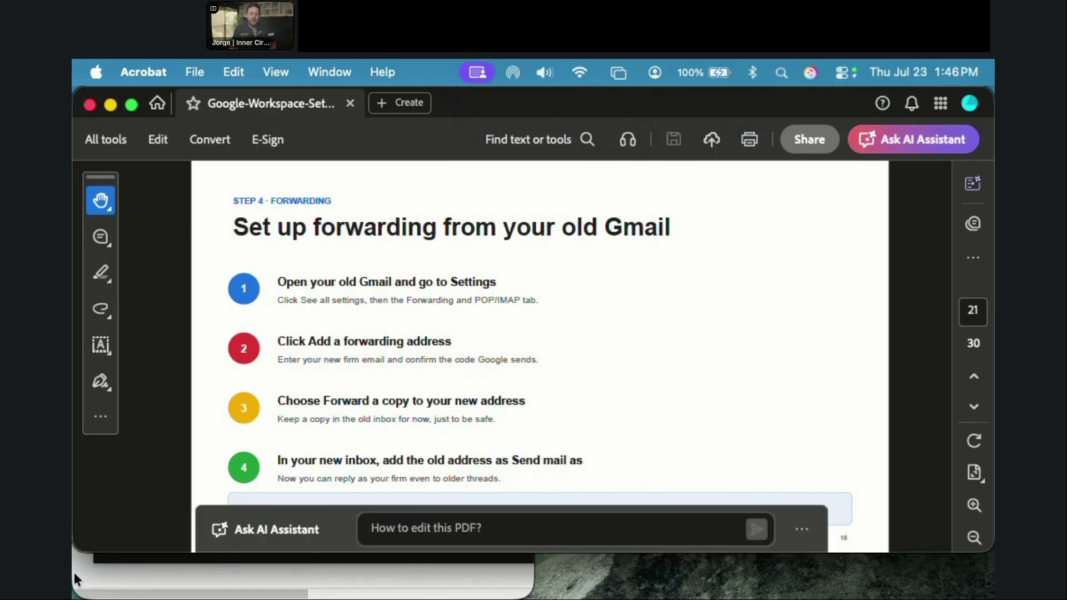
Step: Maximize Chrome, go to Drive, and open Client-Email-Migration-Announcement.md from Suggested files
left_click_drag(502, 112, 519, 362)
left_click(452, 288)
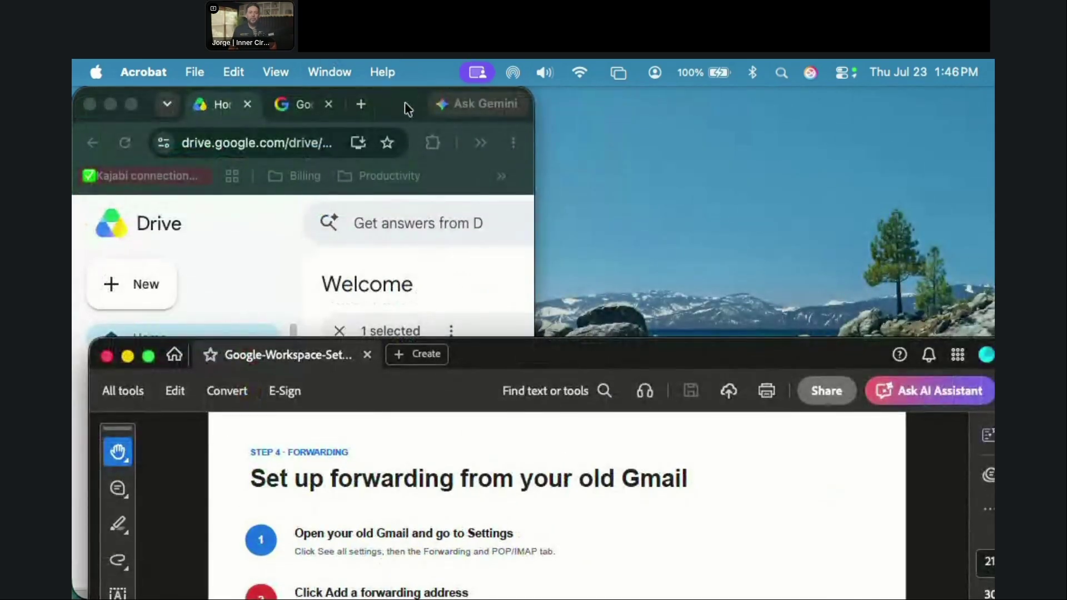
double_click(404, 104)
left_click(823, 223)
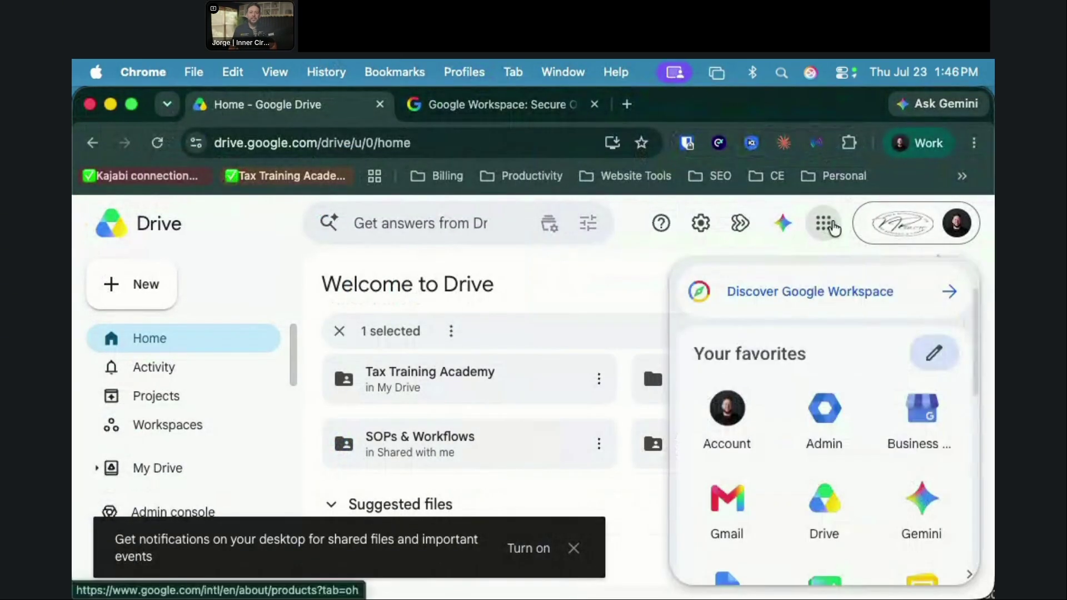
left_click(826, 531)
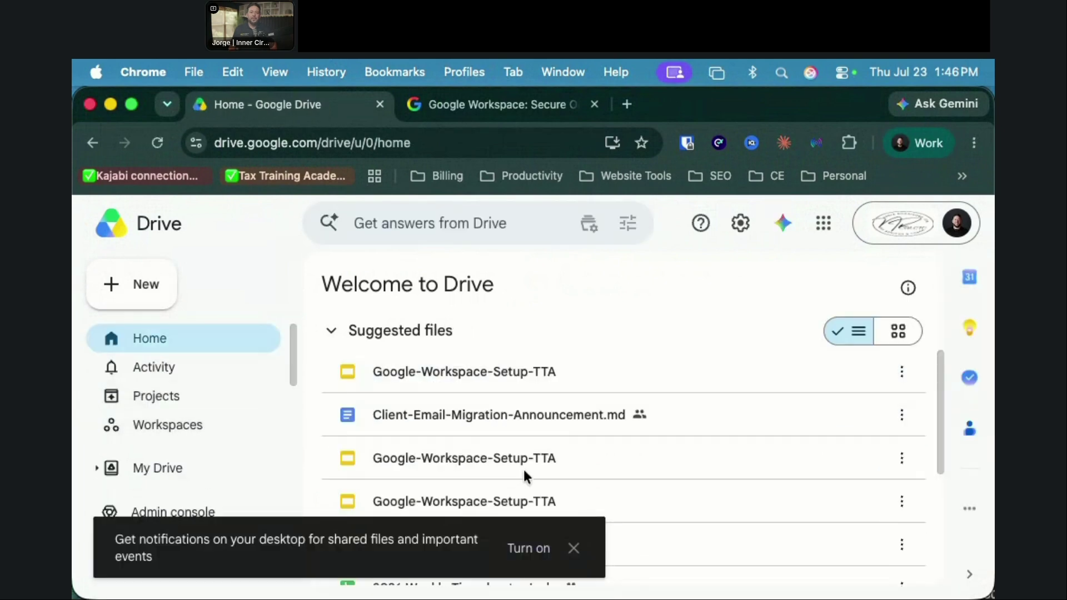
scroll(524, 469, "down", 3)
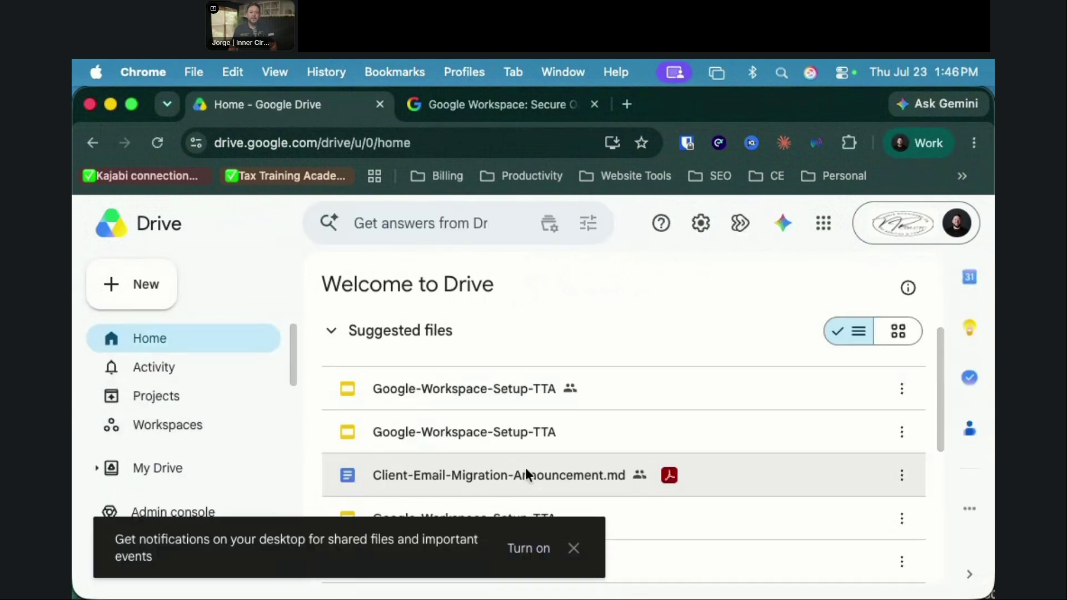
double_click(485, 449)
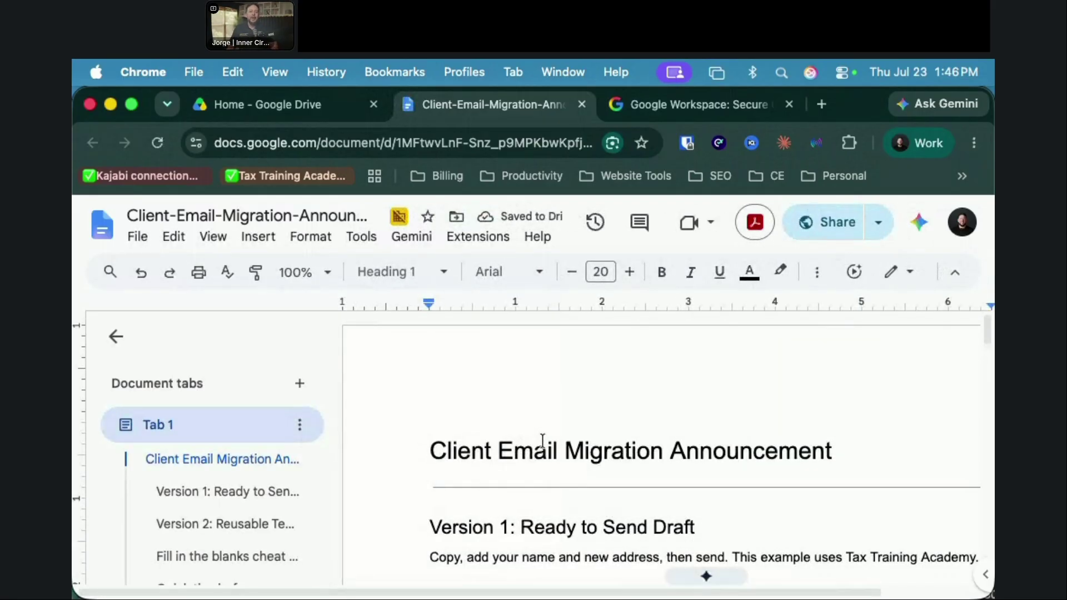
Step: Collapse the Document tabs outline and read through Version 1 and the Version 2 reusable template
scroll(748, 411, "down", 1)
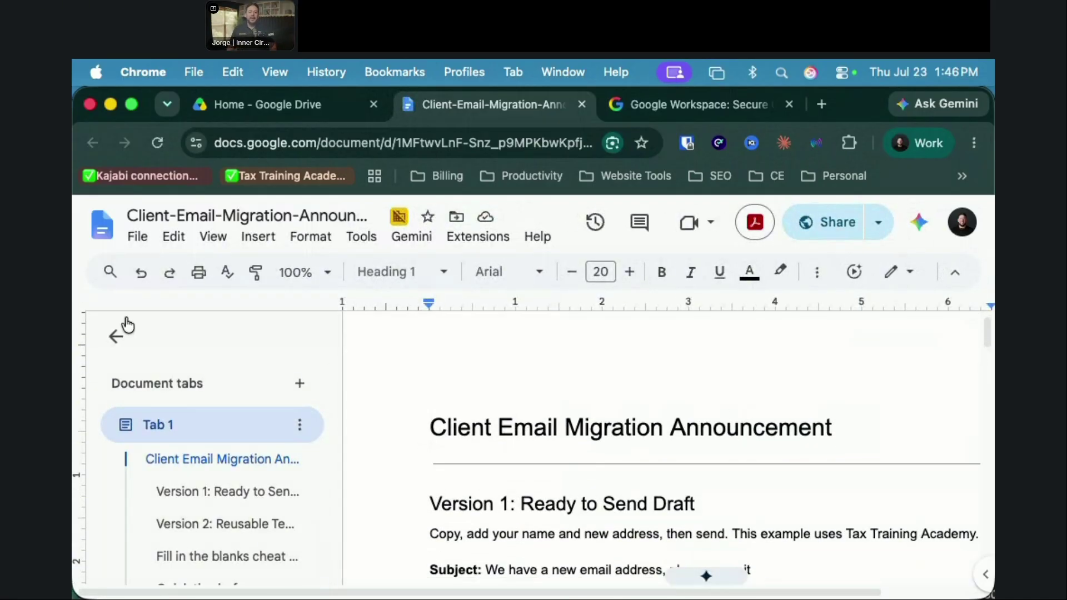
left_click(115, 335)
scroll(581, 425, "down", 2)
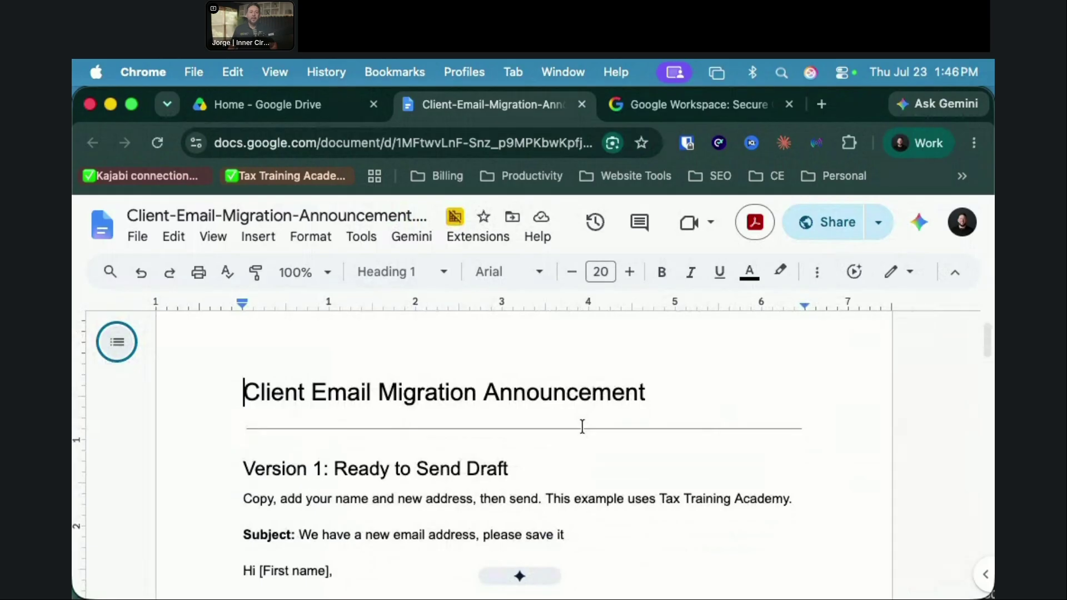
scroll(584, 423, "down", 3)
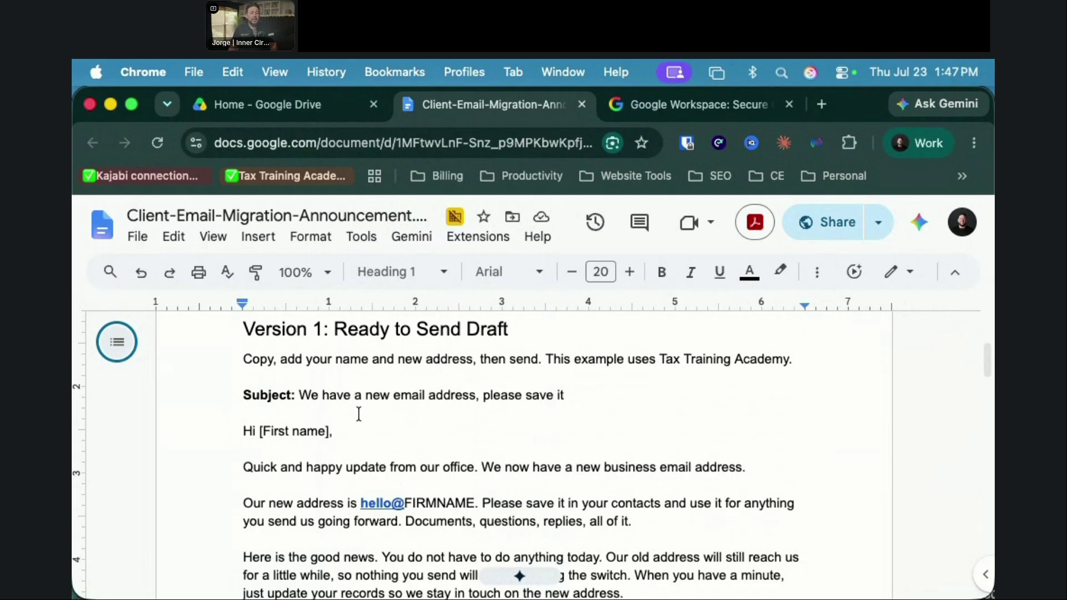
scroll(369, 444, "down", 3)
scroll(378, 447, "down", 12)
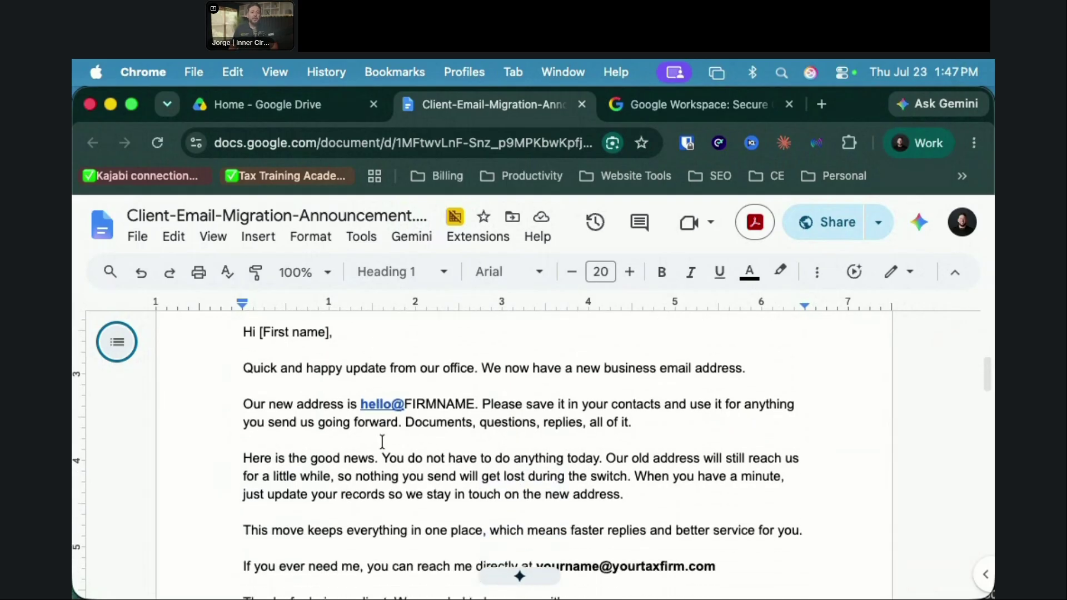
scroll(815, 519, "down", 6)
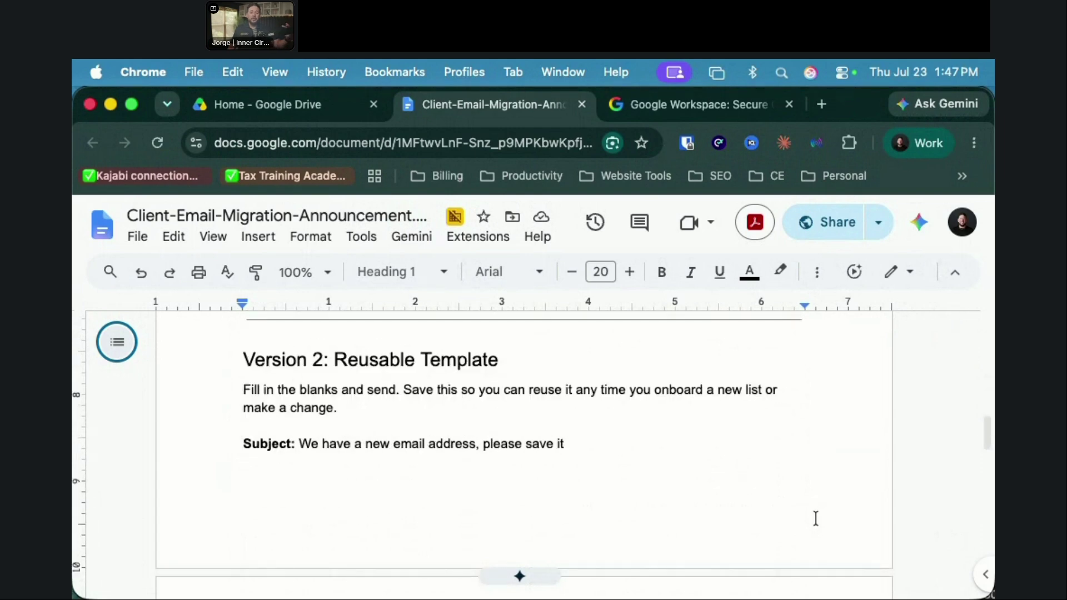
scroll(815, 516, "down", 5)
scroll(809, 515, "down", 8)
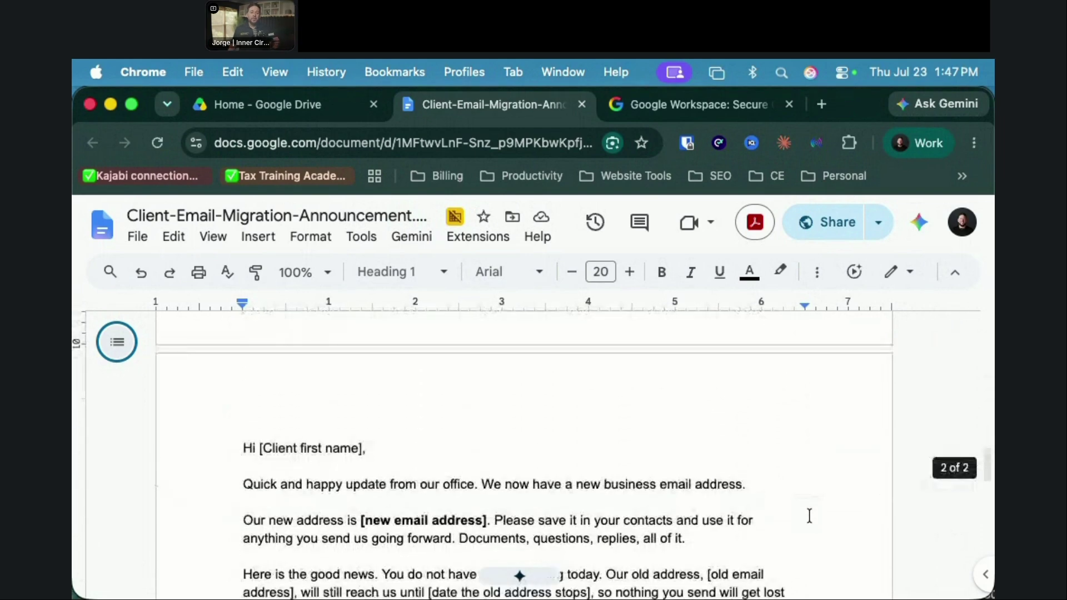
scroll(807, 515, "up", 3)
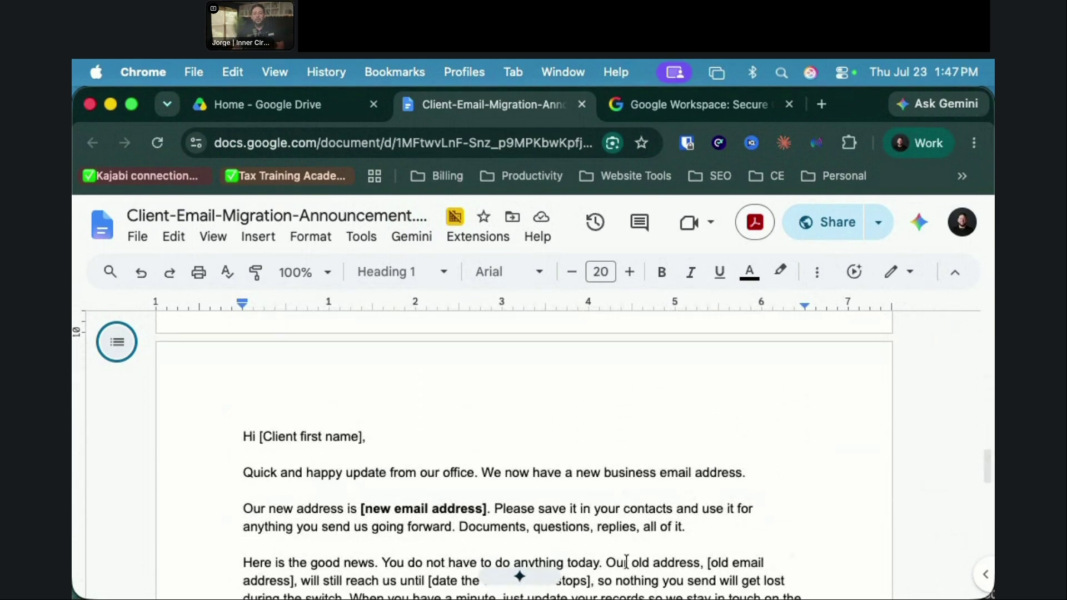
scroll(616, 526, "down", 1)
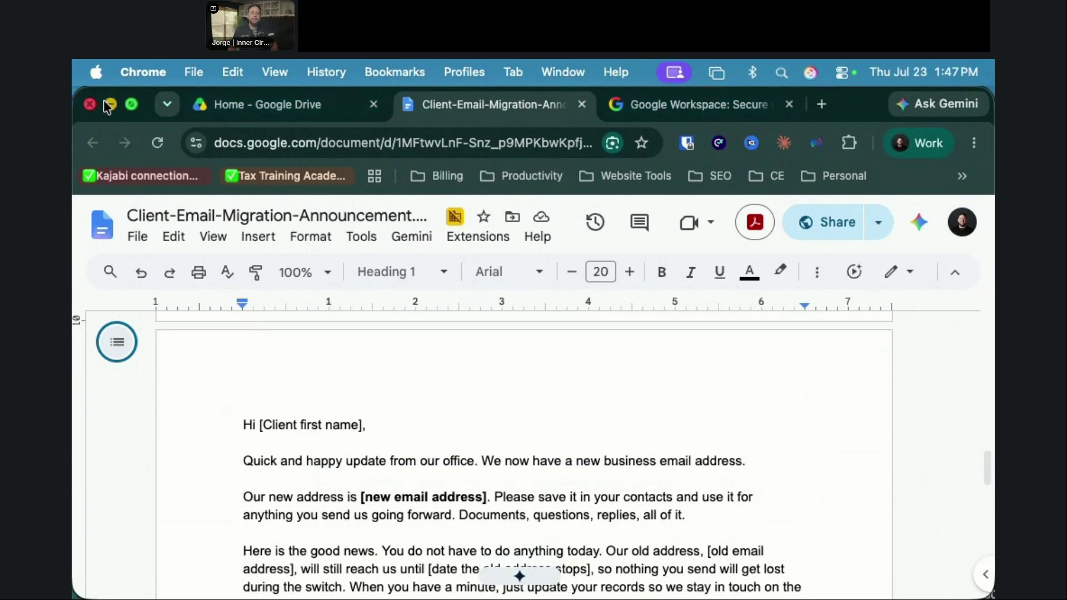
Step: Minimize Chrome and advance the Acrobat guide three slides to page 25, 'Your Workspace becomes an AI workspace.'
left_click(110, 105)
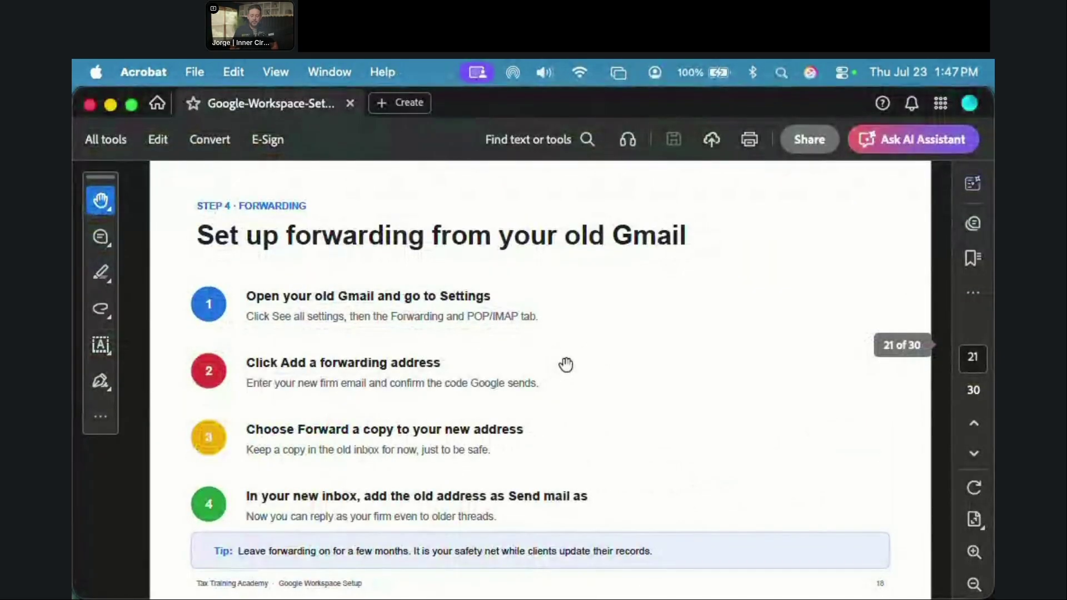
key("Right")
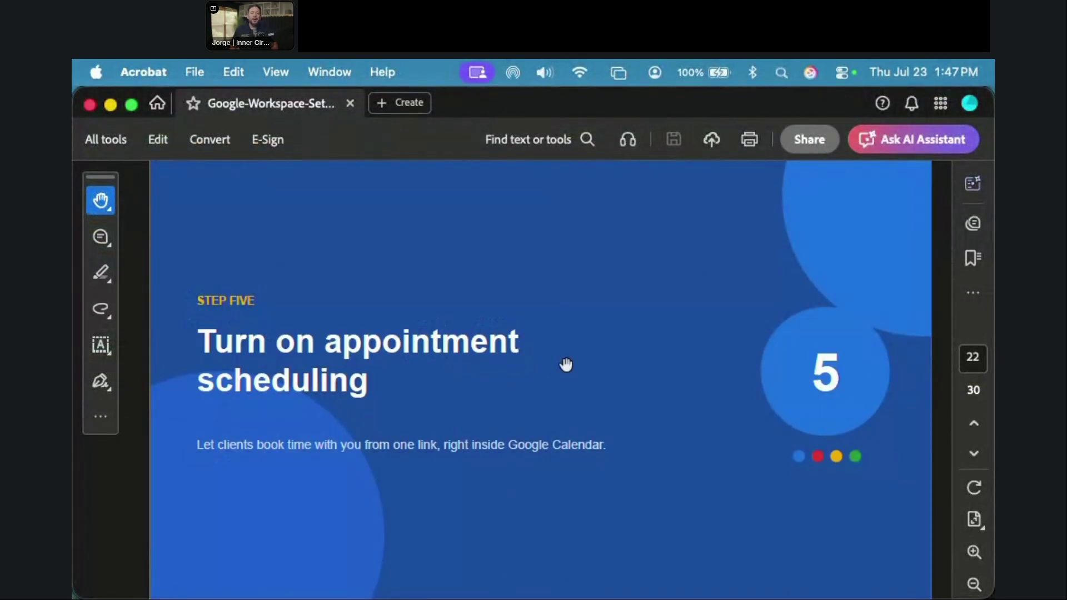
key("Right")
key("Right")
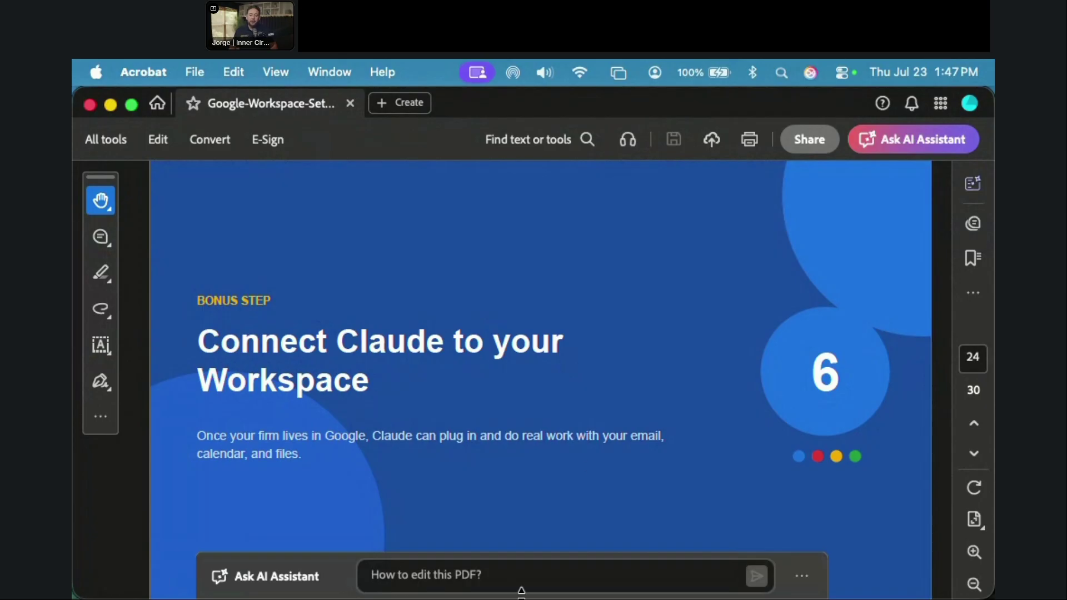
key("Right")
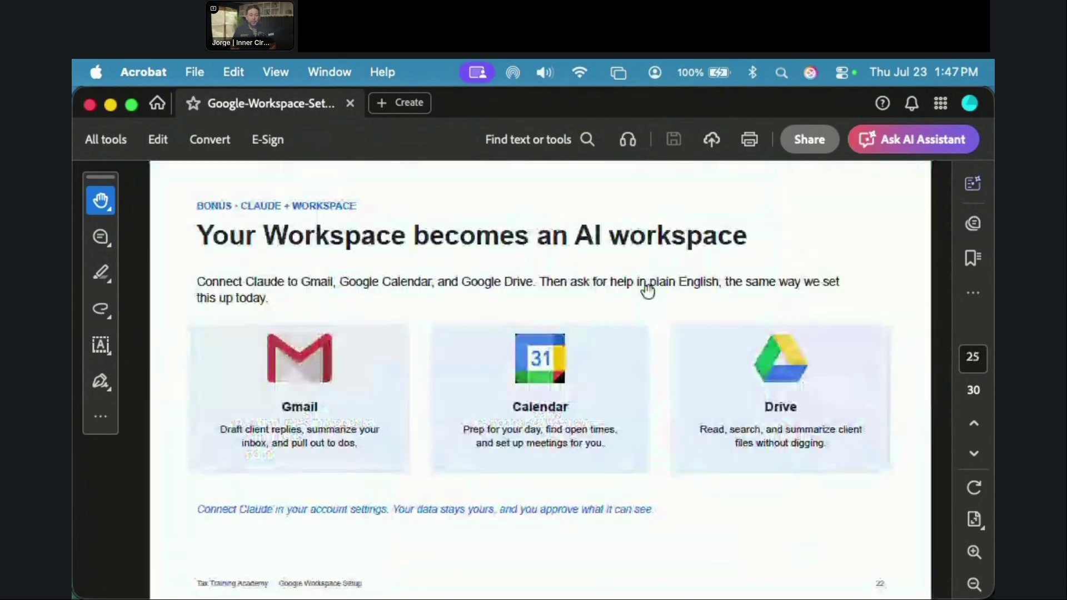
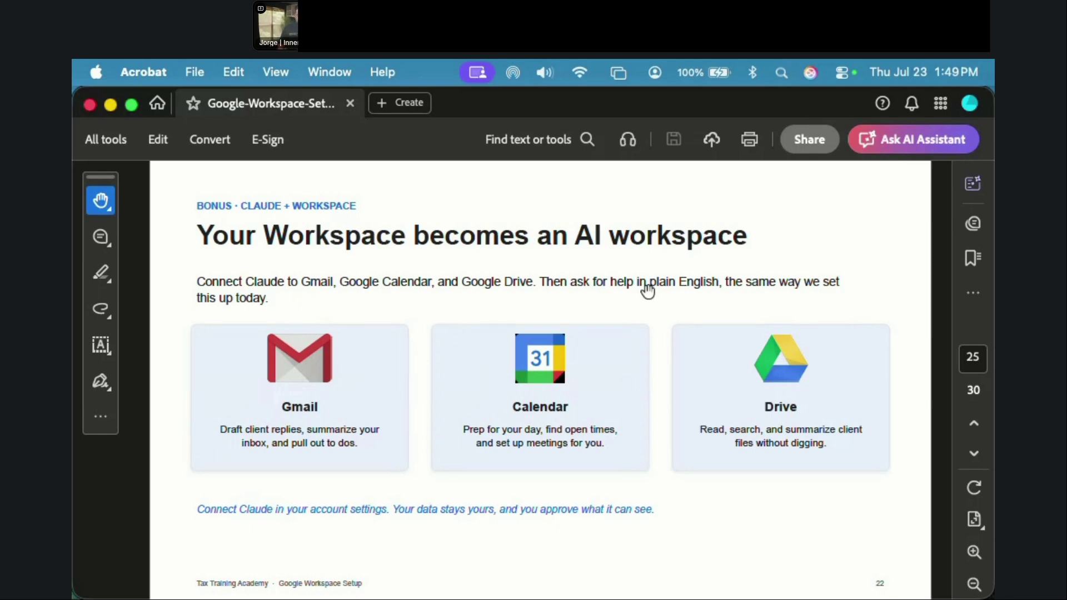
Step: Advance past the 'Real things you can ask' slide to page 27, 'Last Step: Tell your clients.'
key("Right")
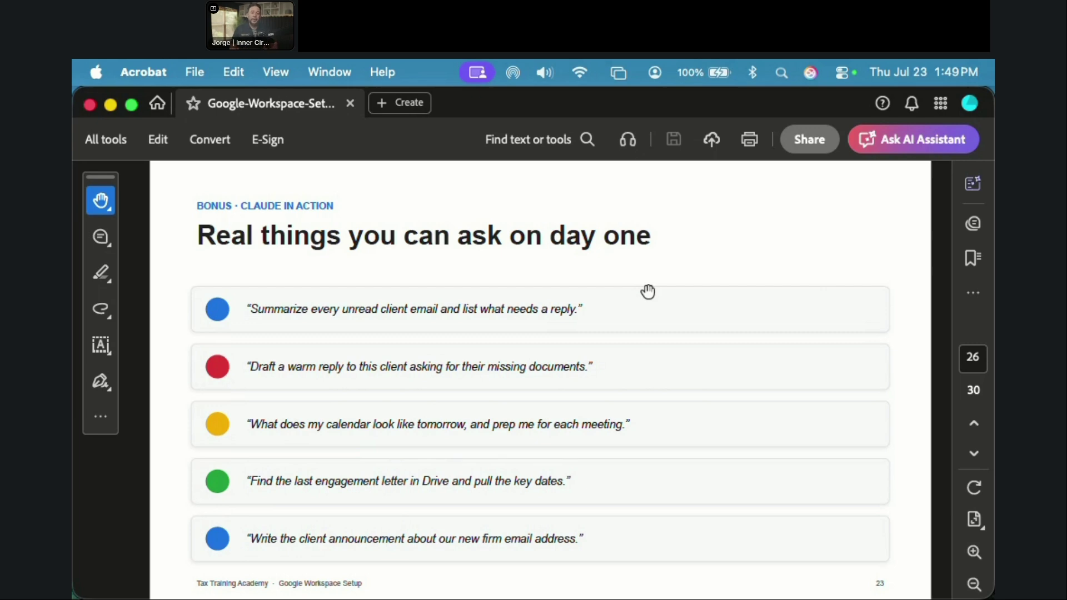
key("Right")
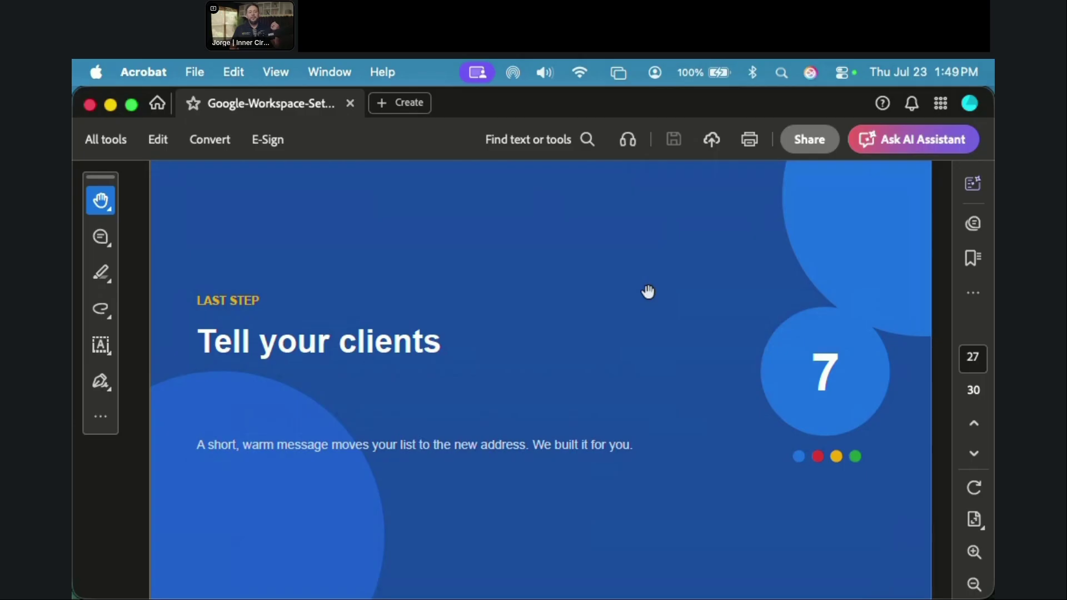
Step: Page through the two ready-to-use messages and after-class checklist slides to page 30
key("Right")
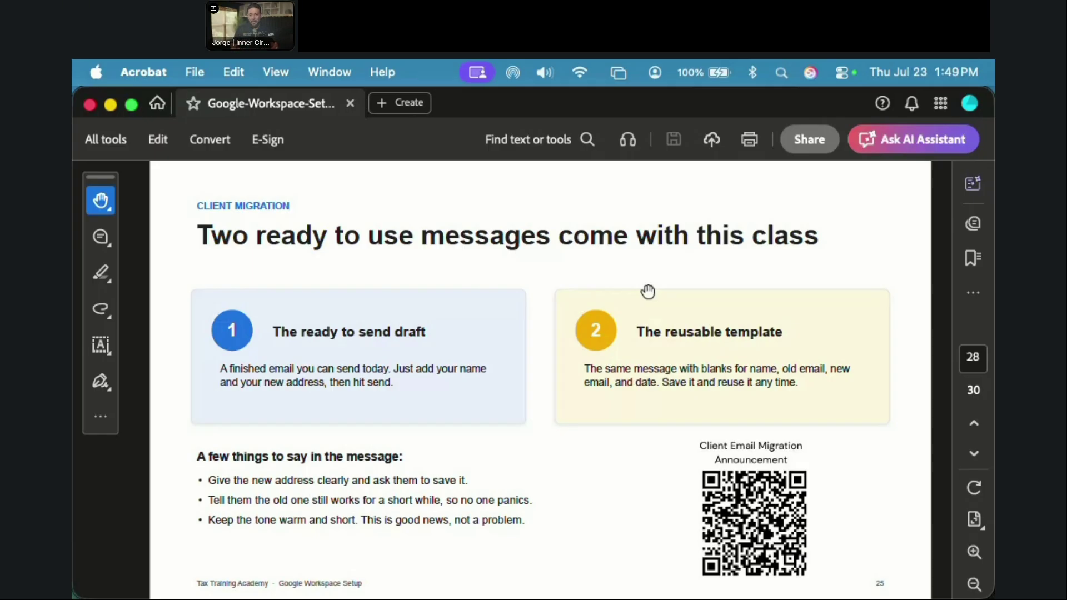
key("Right")
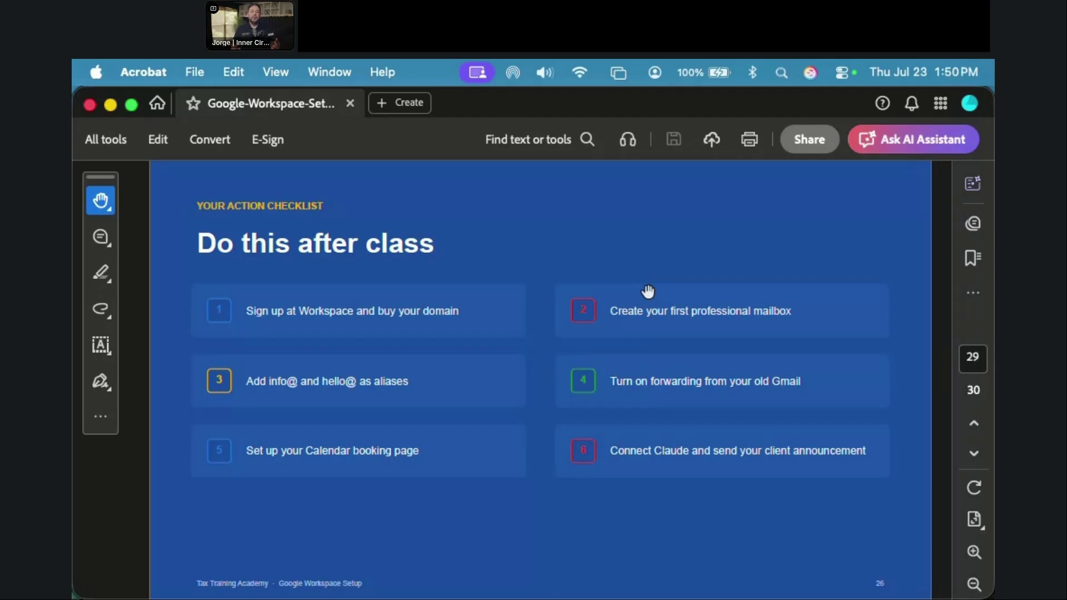
key("Down")
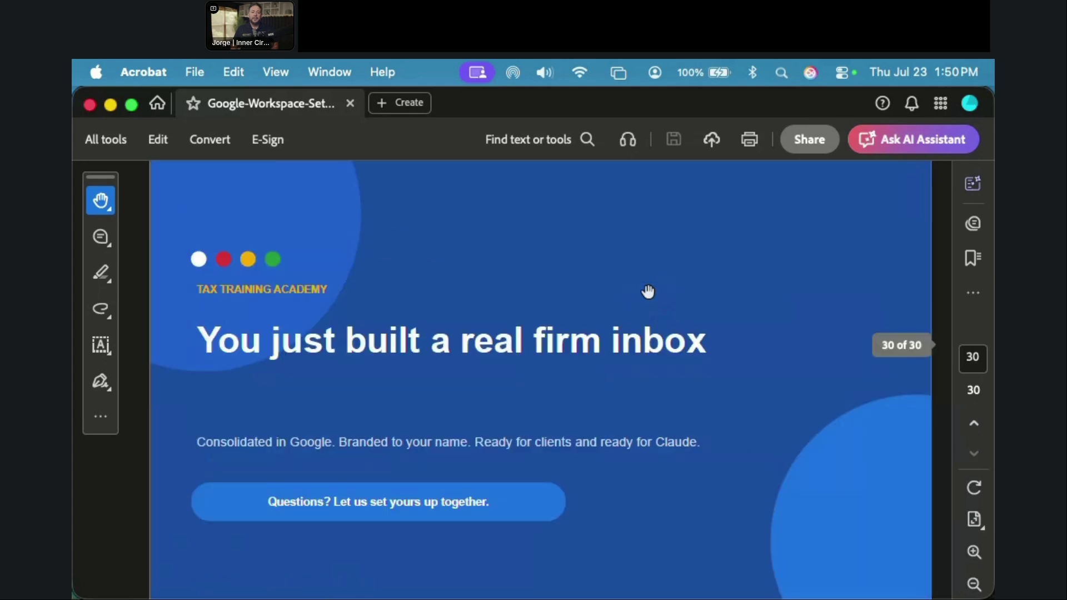